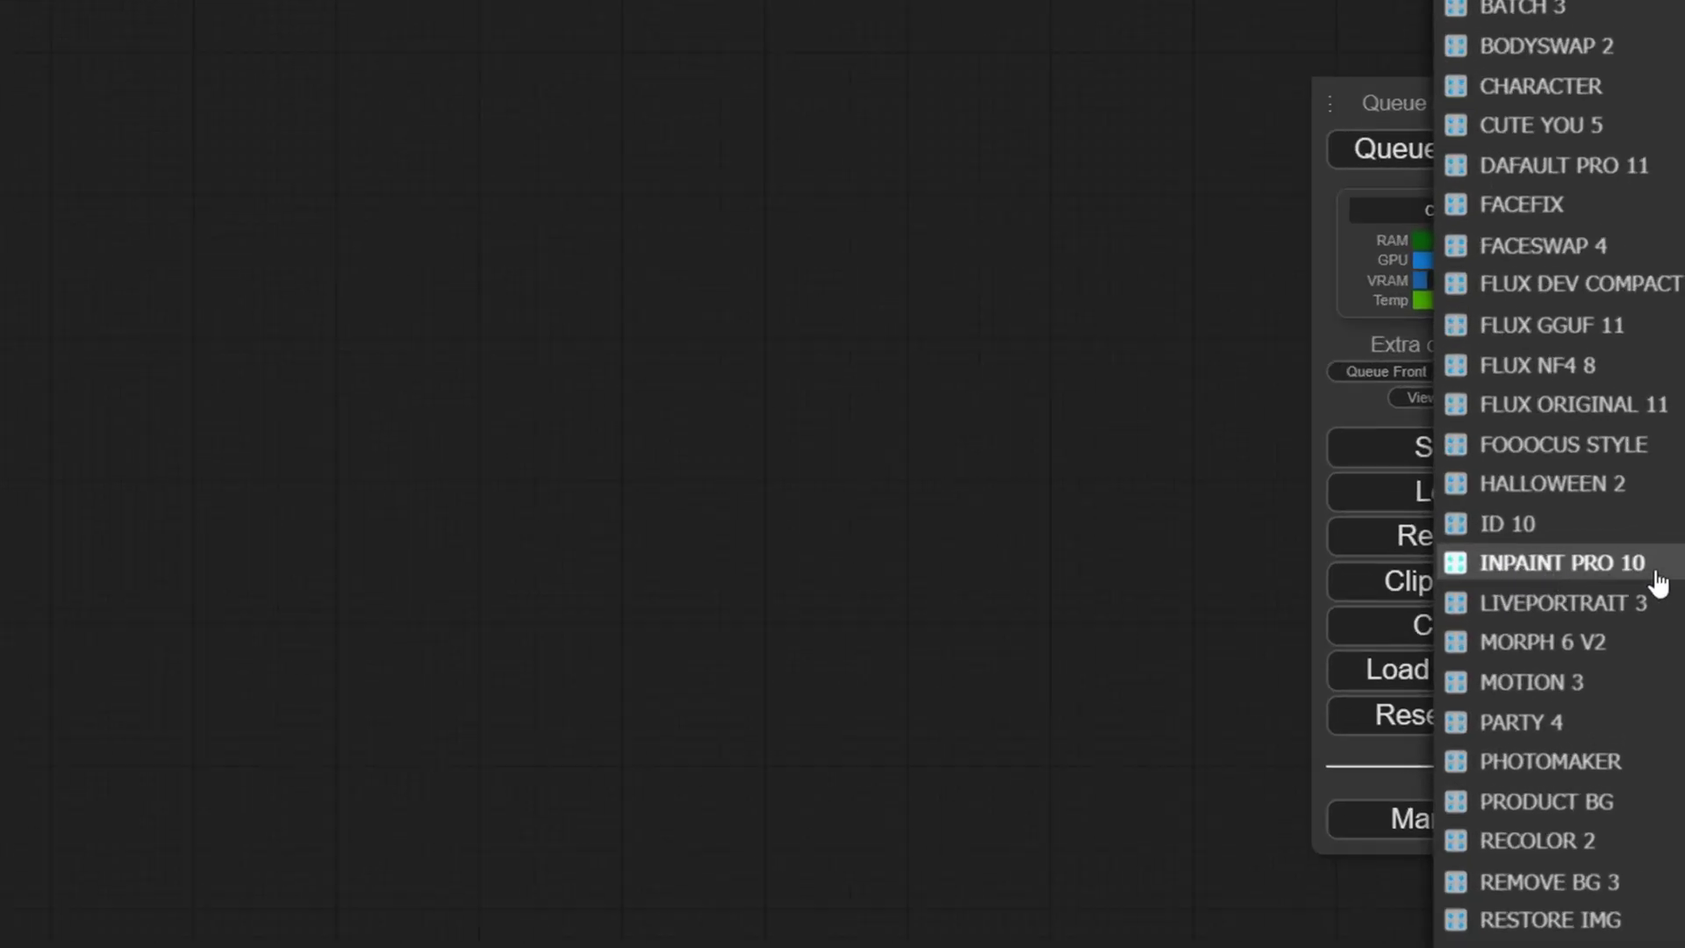
# Load the INPAINT PRO 10 workflow and frame its FLUX FILL + INPAINT PRO group.
pyautogui.click(1561, 566)
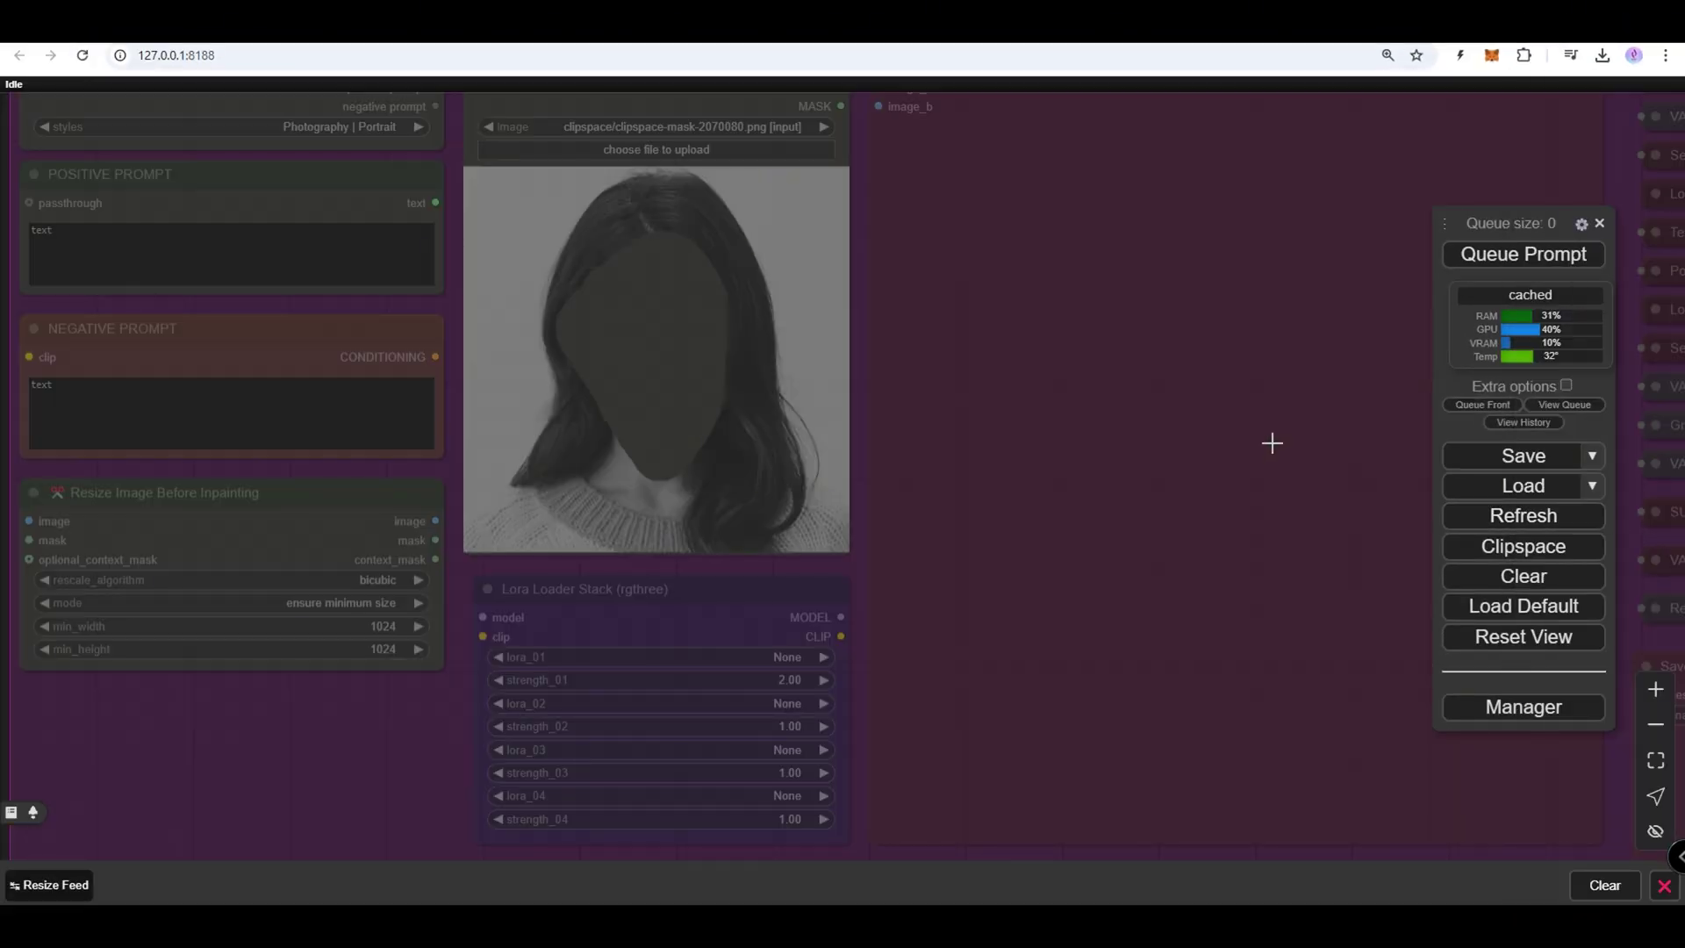
pyautogui.scroll(-8, 1272, 440)
pyautogui.moveTo(948, 281); pyautogui.dragTo(195, 607)
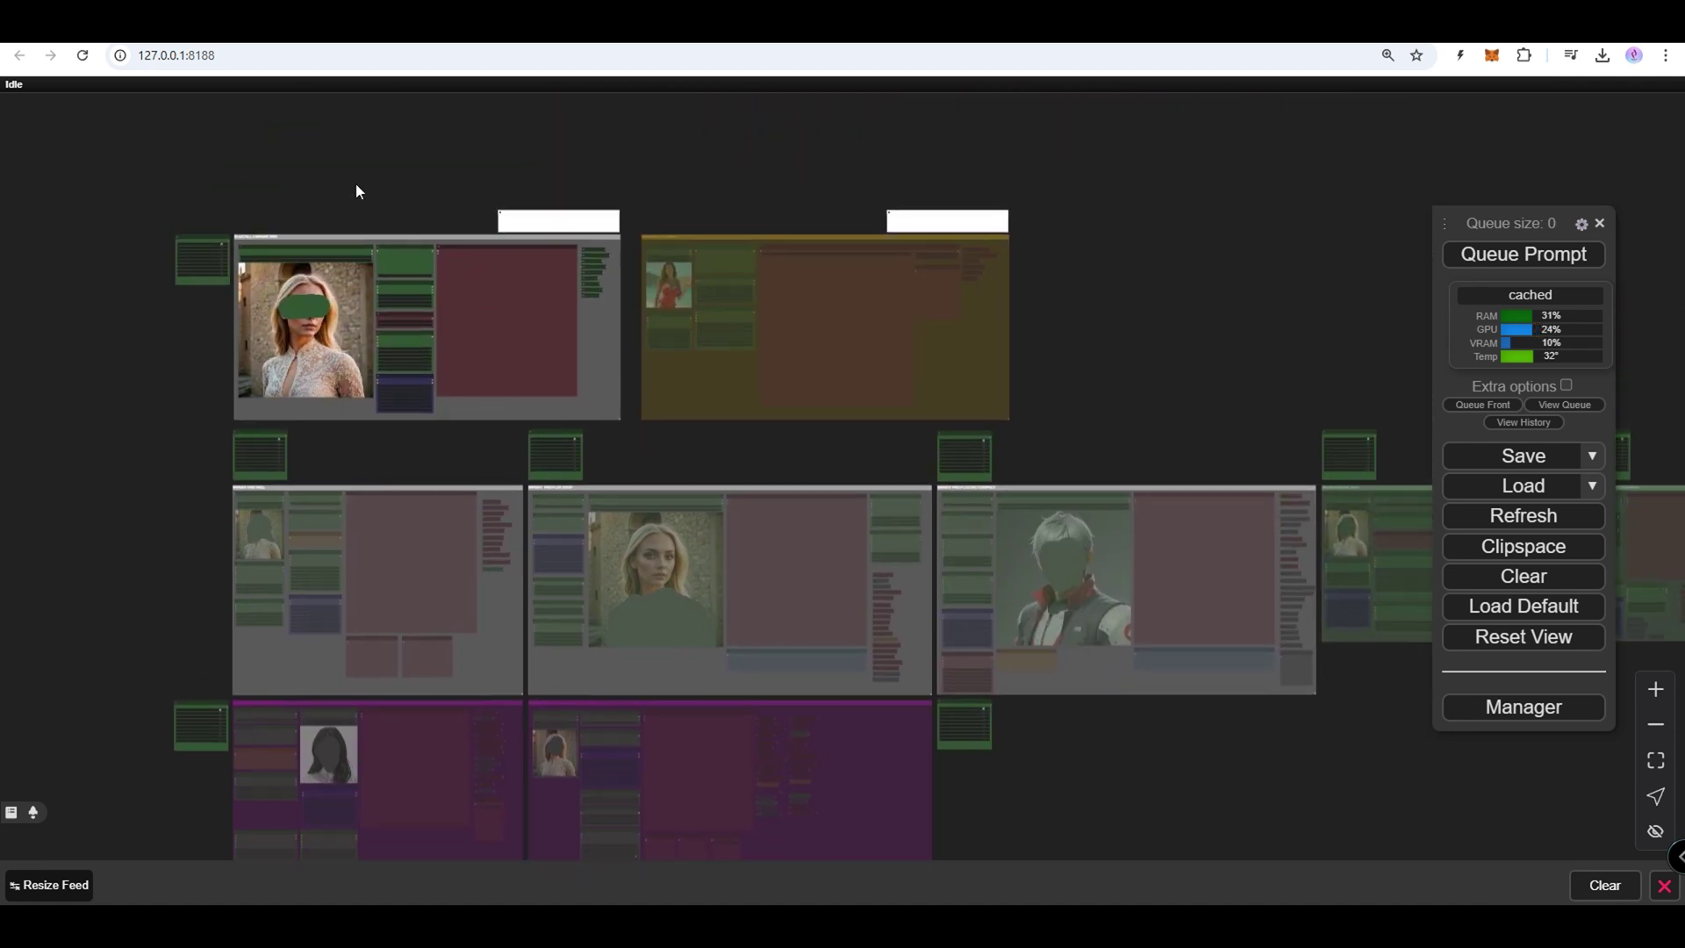
pyautogui.scroll(8, 389, 298)
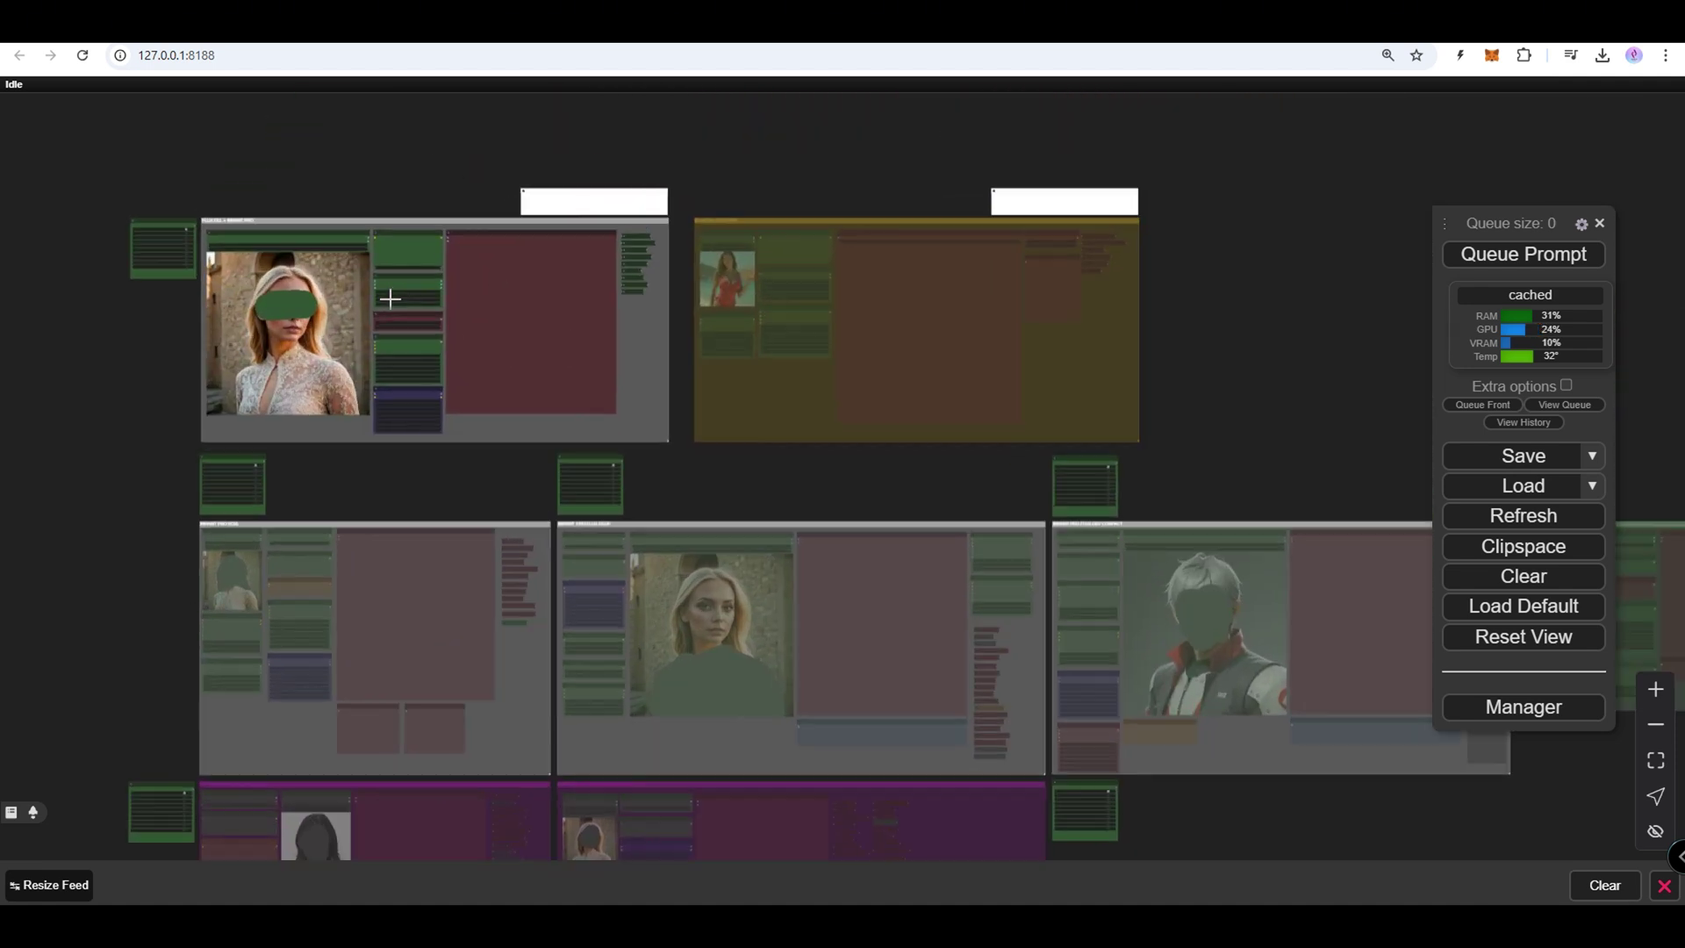
pyautogui.scroll(2, 376, 141)
pyautogui.moveTo(476, 165); pyautogui.dragTo(631, 99)
pyautogui.scroll(3, 671, 231)
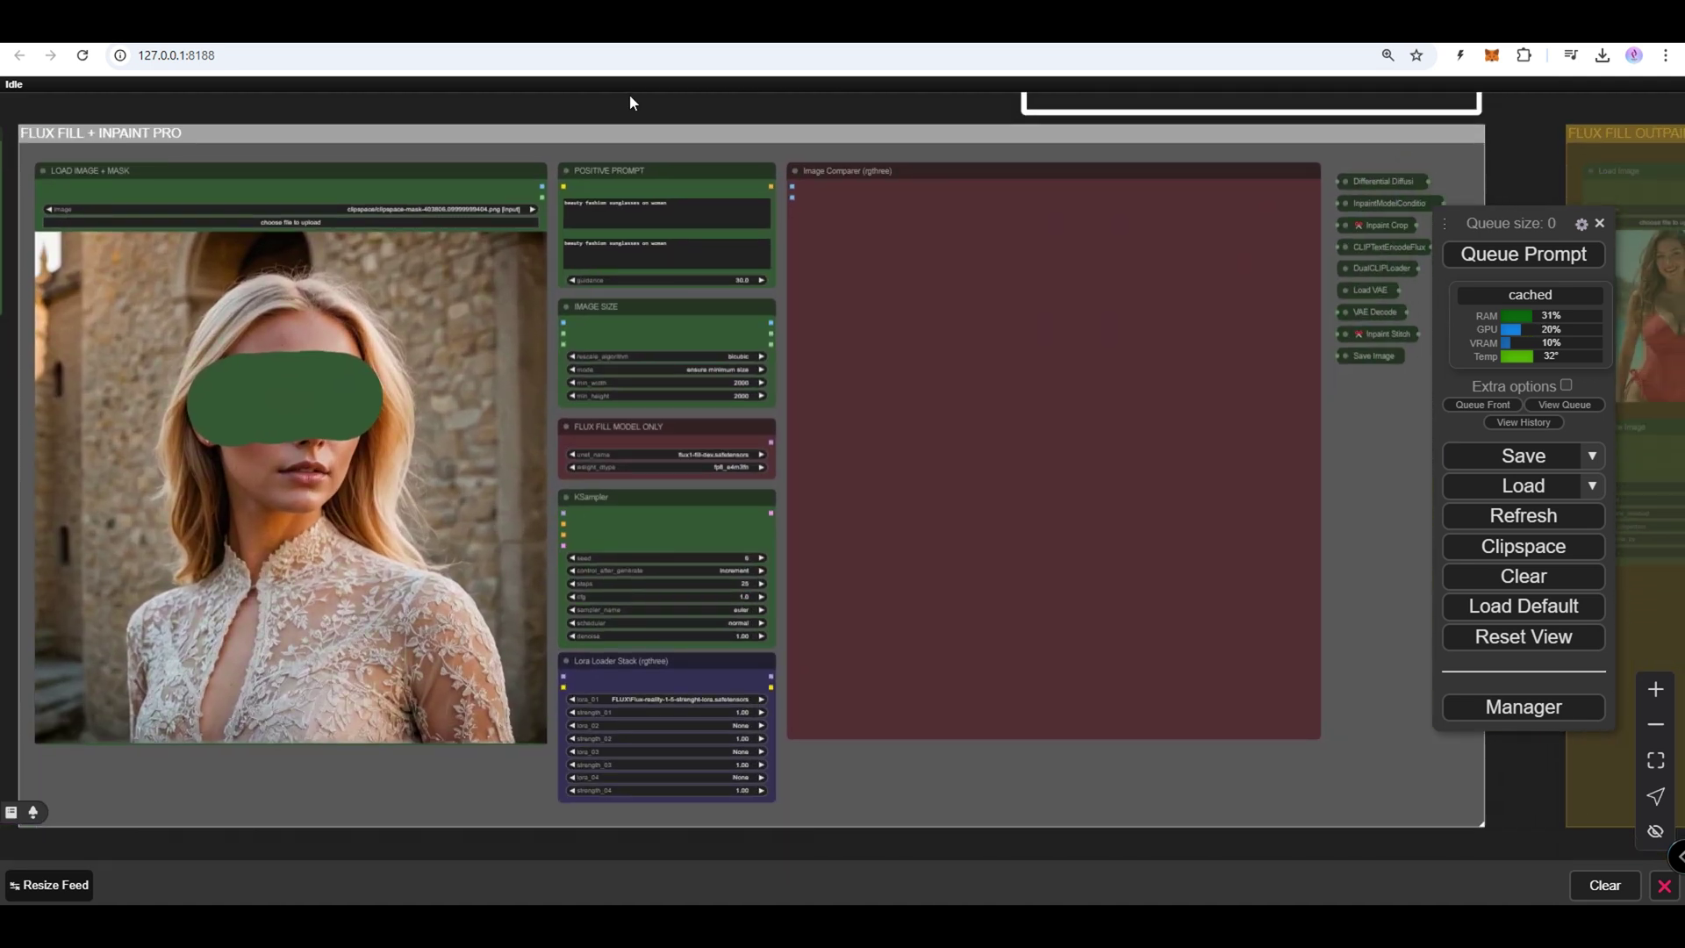
pyautogui.scroll(-1, 755, 158)
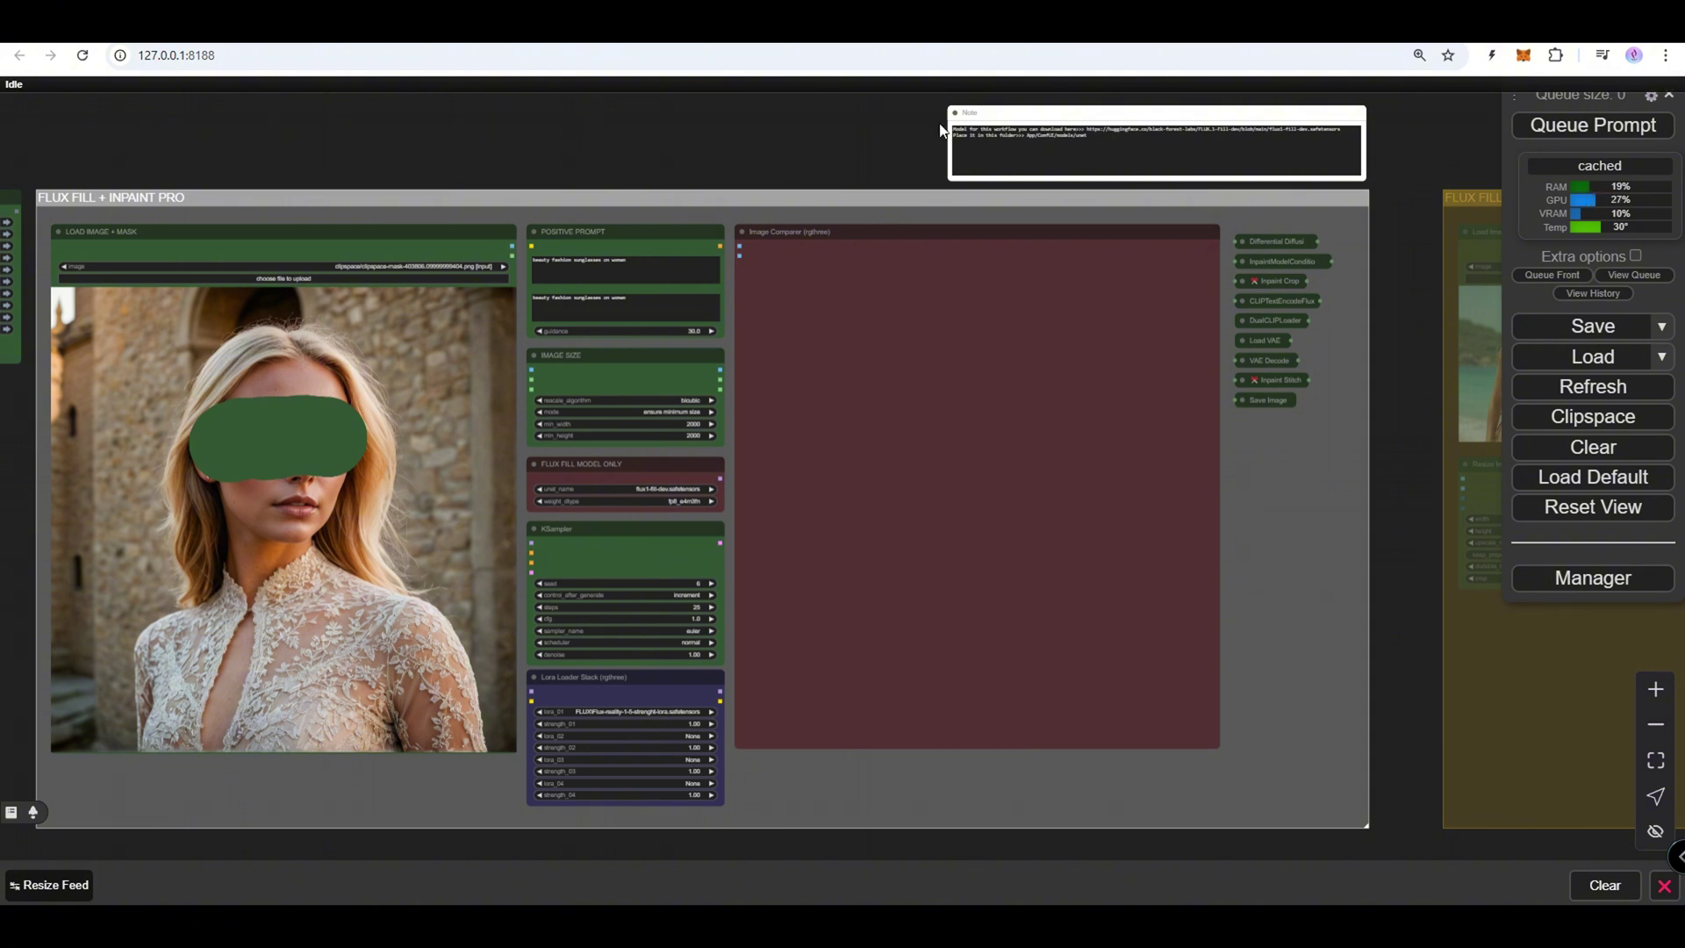
pyautogui.scroll(10, 1193, 136)
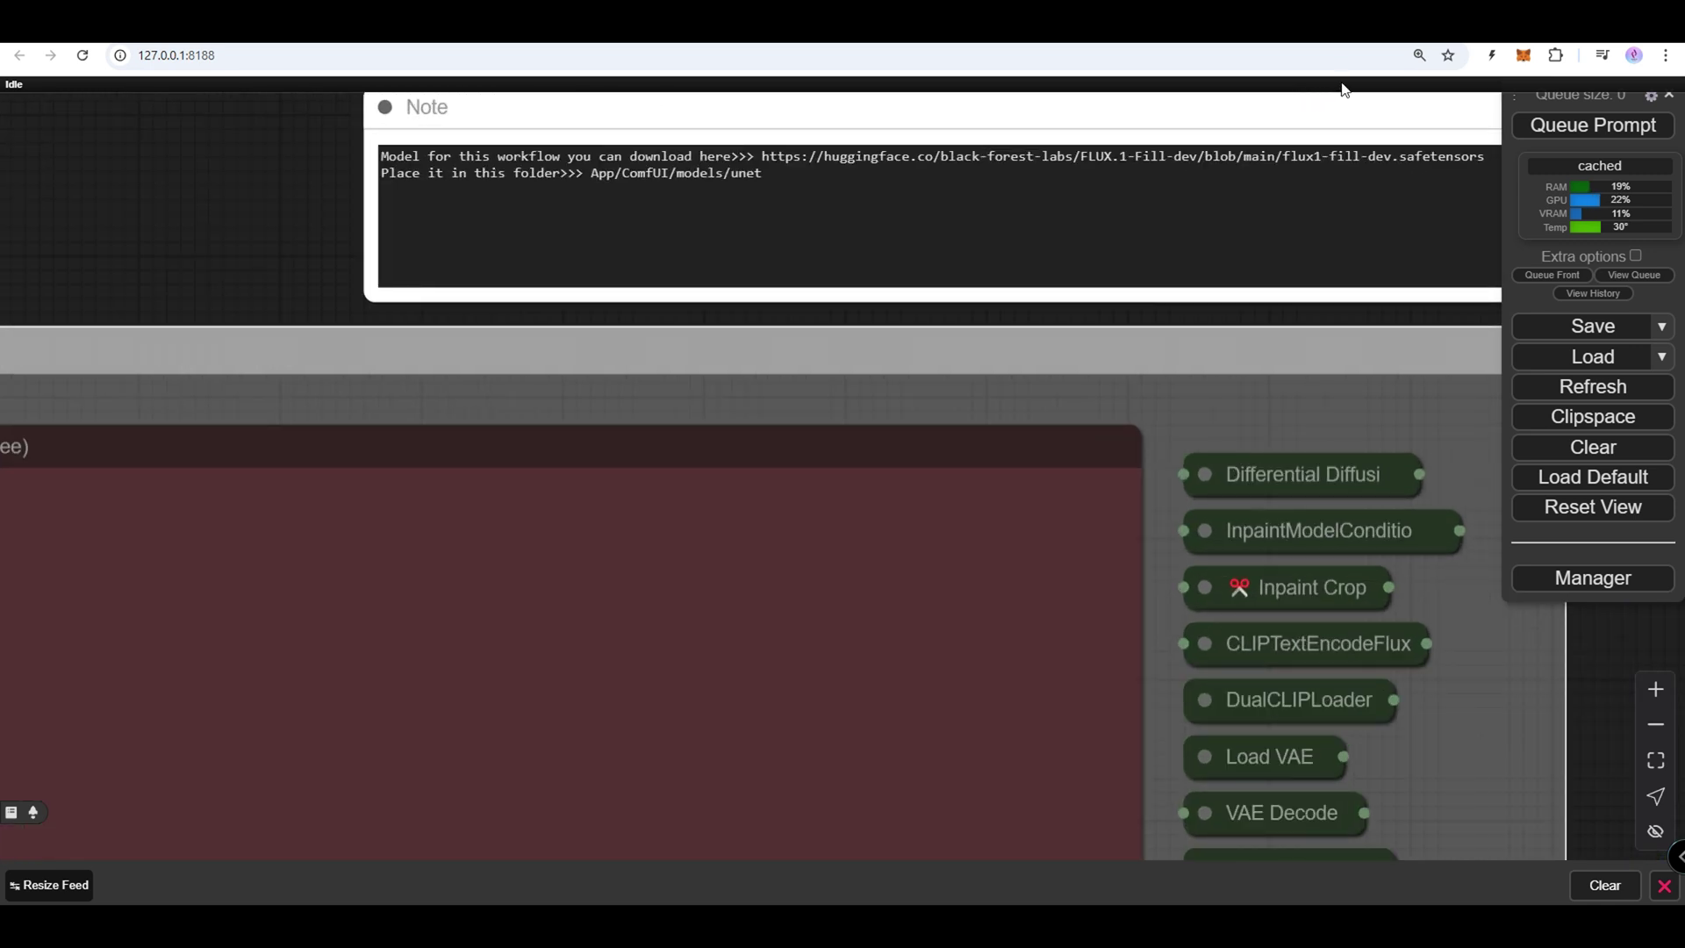
pyautogui.scroll(2, 1260, 109)
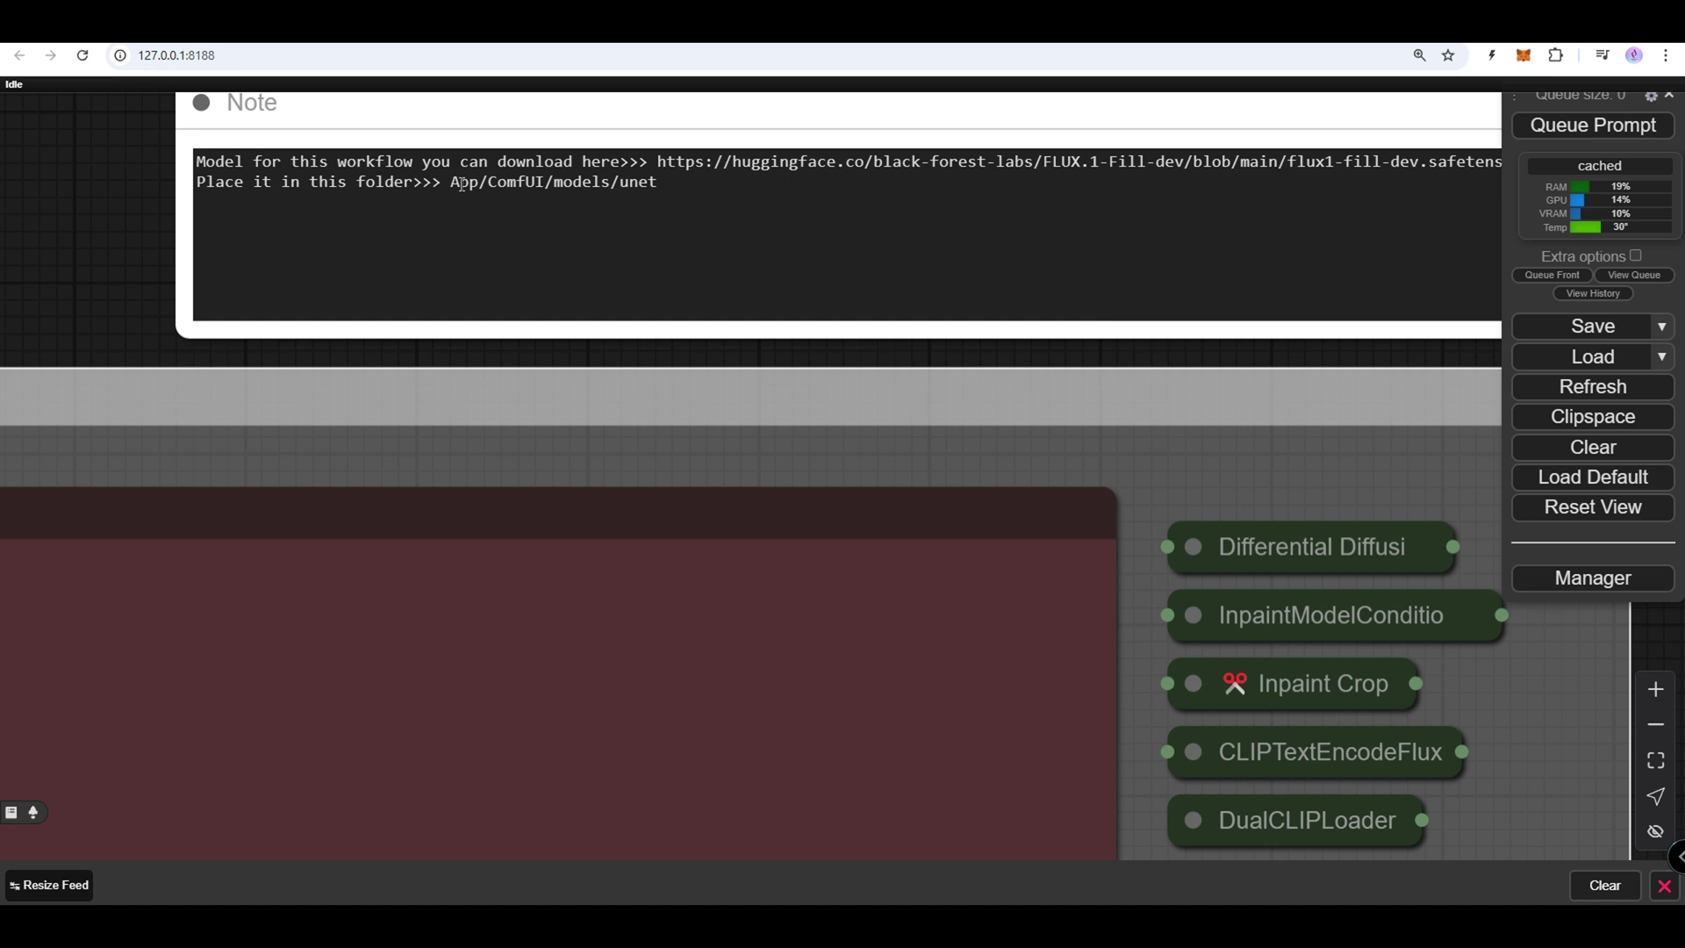
pyautogui.moveTo(449, 182); pyautogui.dragTo(1470, 155)
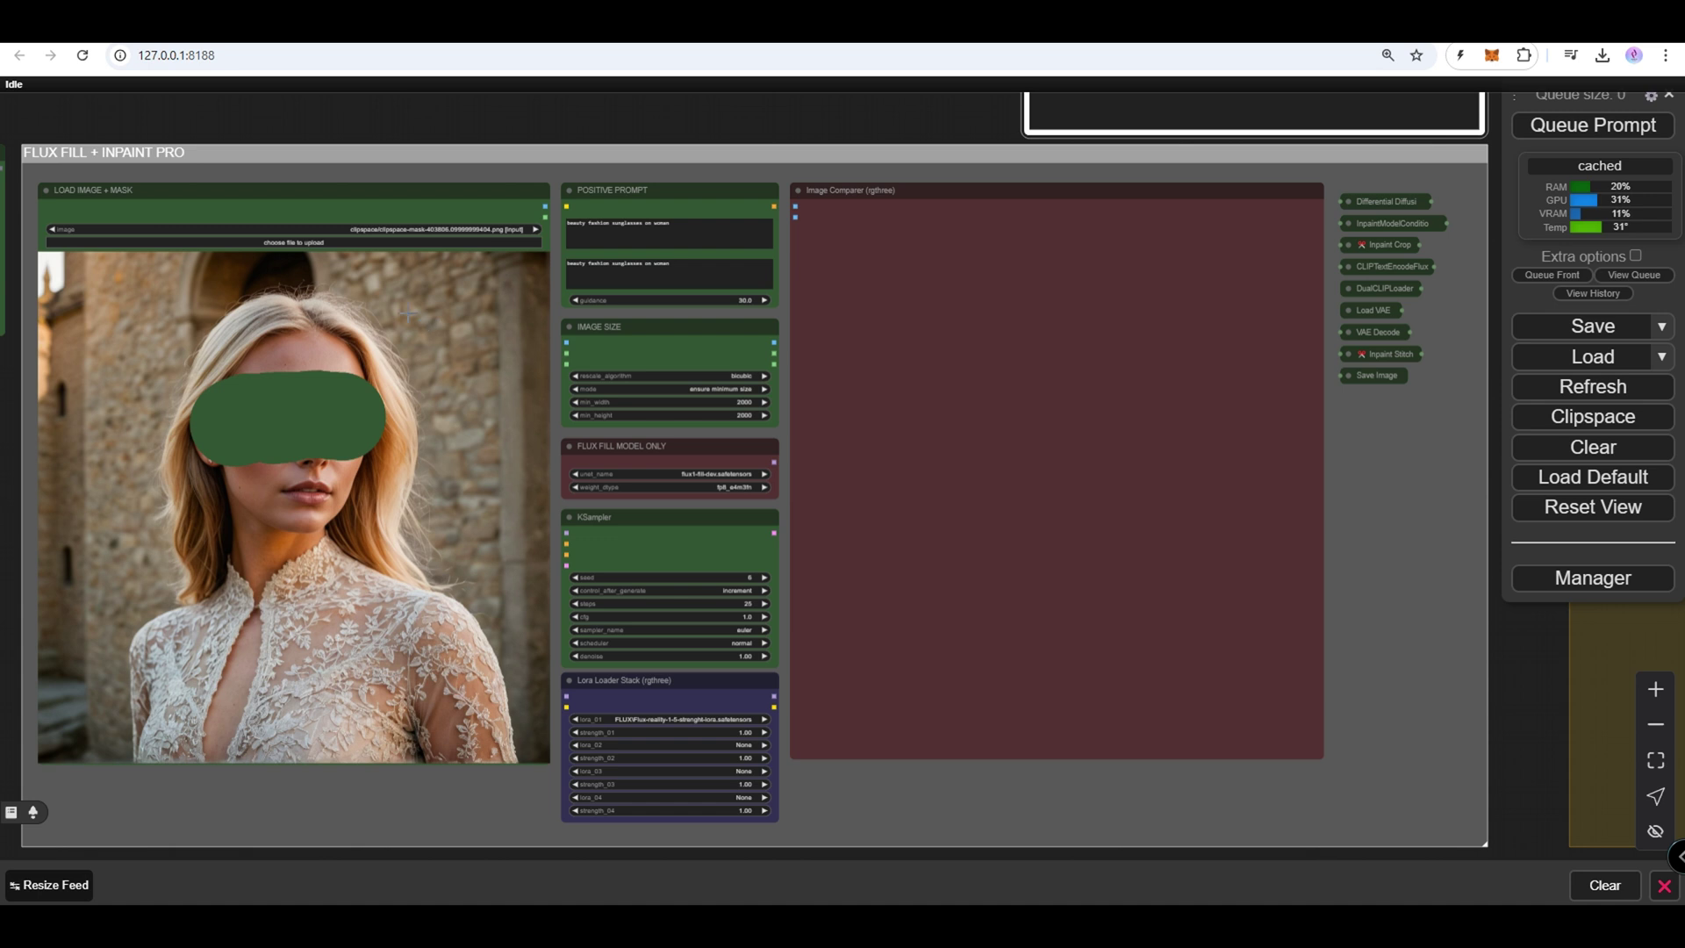
# In the Mask Editor, thicken the brush, clear the old mask and paint a band across the eyes.
pyautogui.rightClick(408, 314)
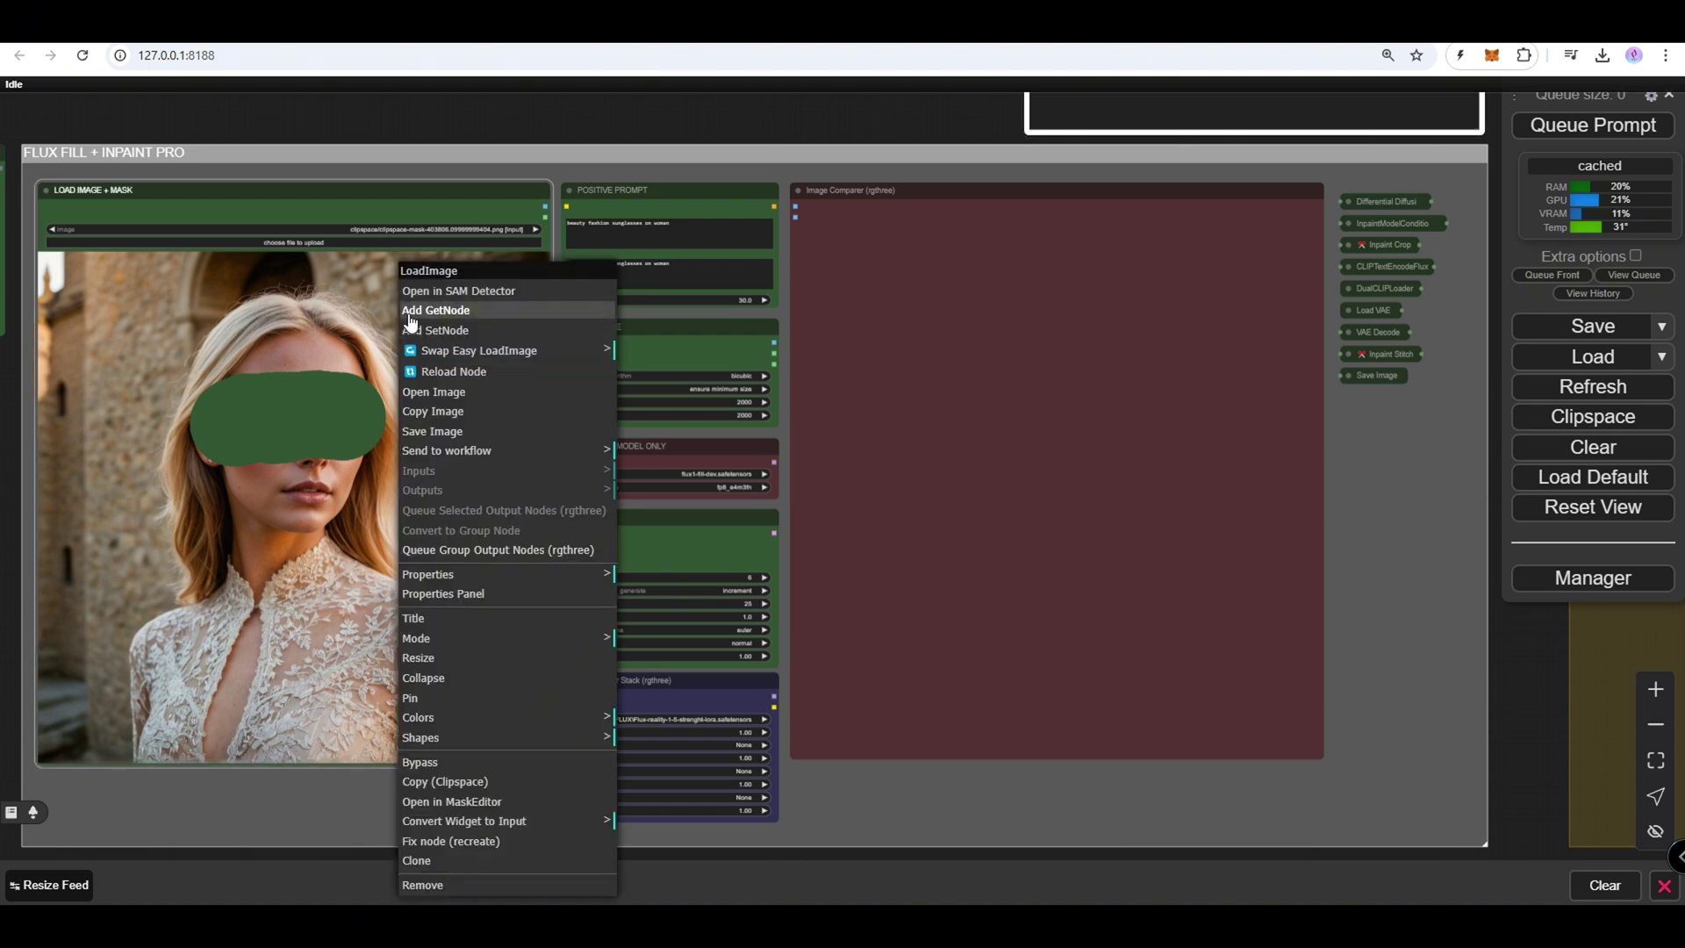
pyautogui.click(516, 803)
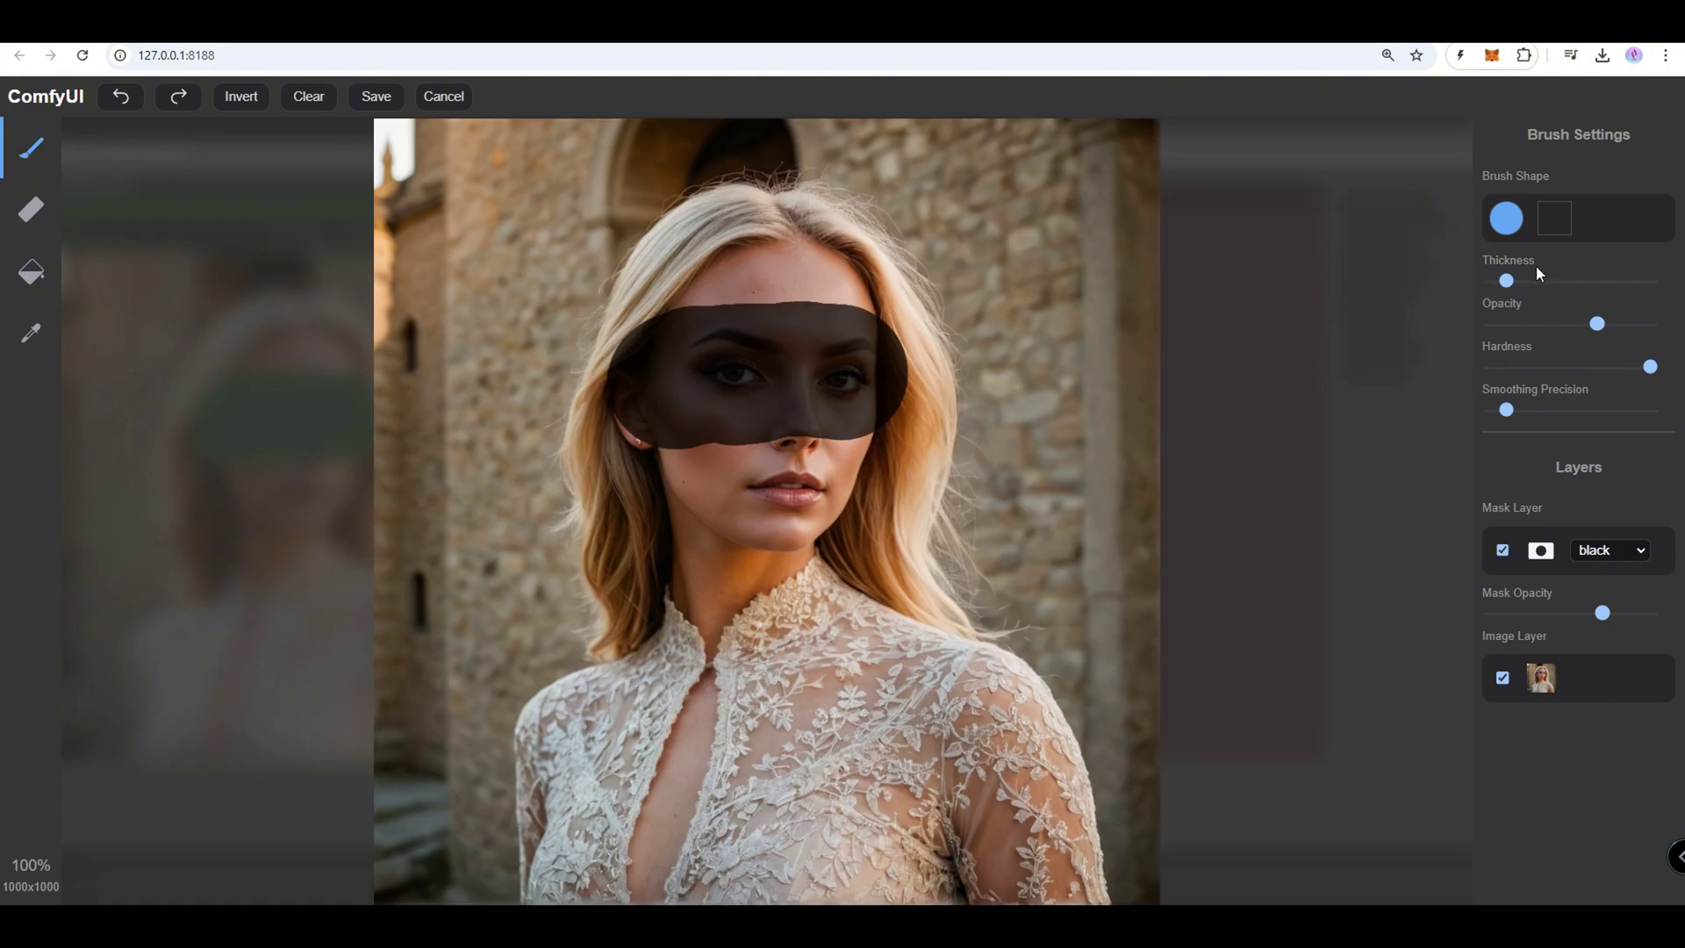
pyautogui.moveTo(1535, 281); pyautogui.dragTo(1612, 281)
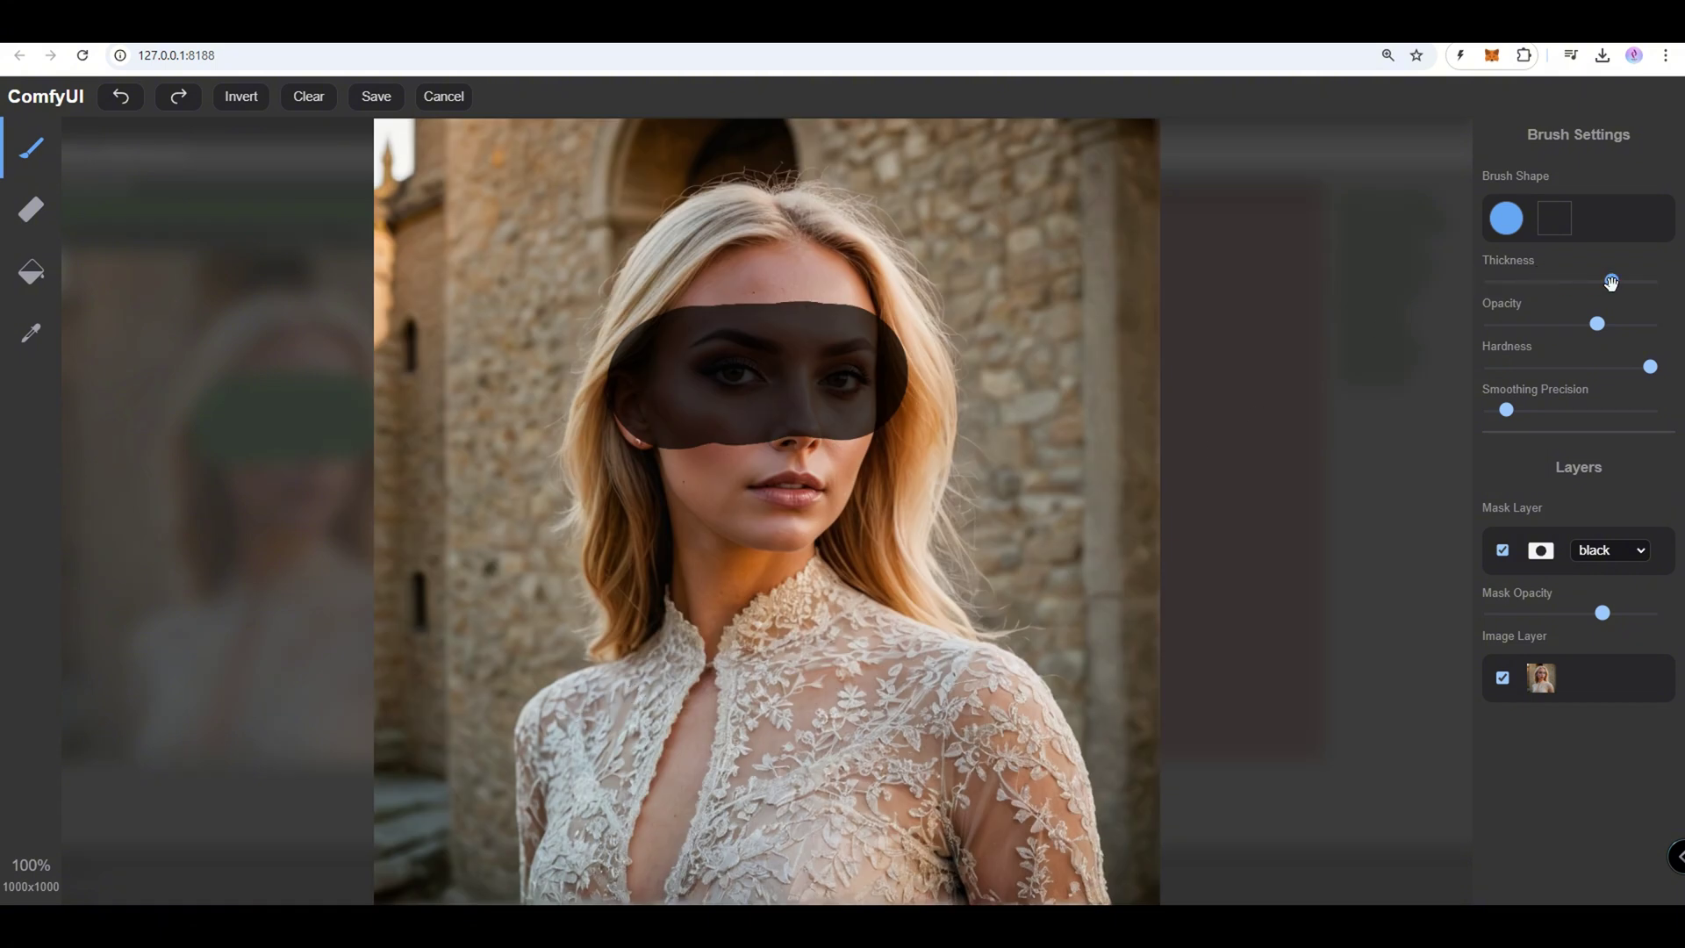
pyautogui.click(308, 97)
pyautogui.moveTo(696, 367)
pyautogui.mouseDown()
pyautogui.moveTo(843, 367)
pyautogui.moveTo(688, 367)
pyautogui.mouseUp()
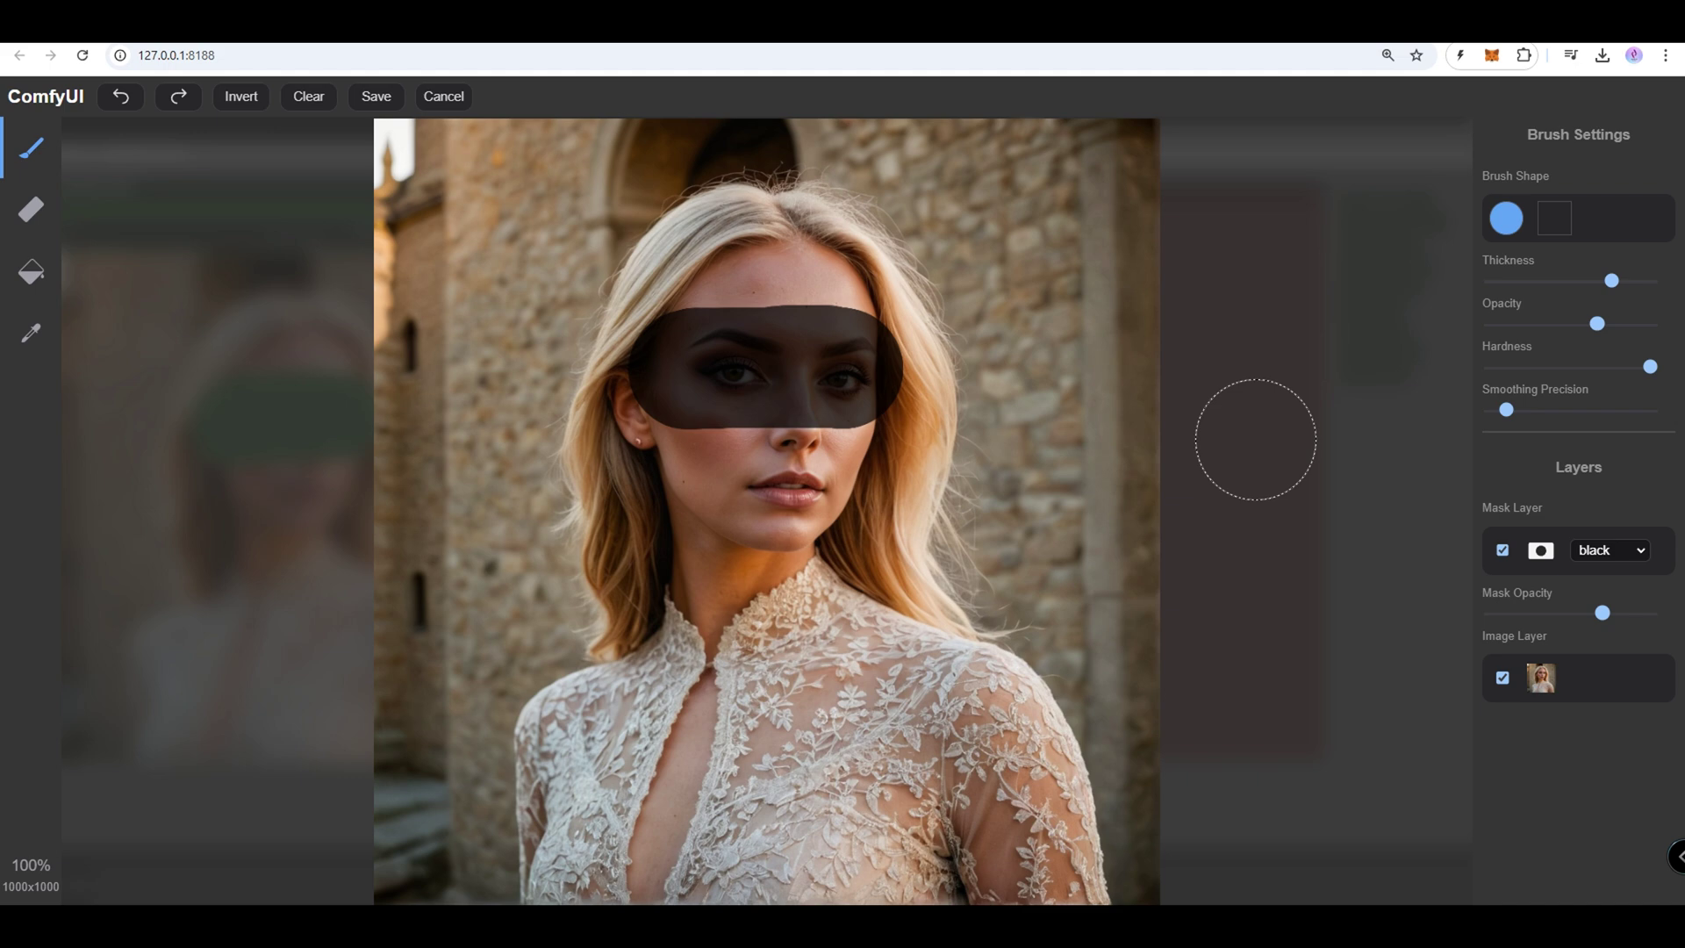
# Save the repainted eye mask back to the portrait.
pyautogui.click(370, 96)
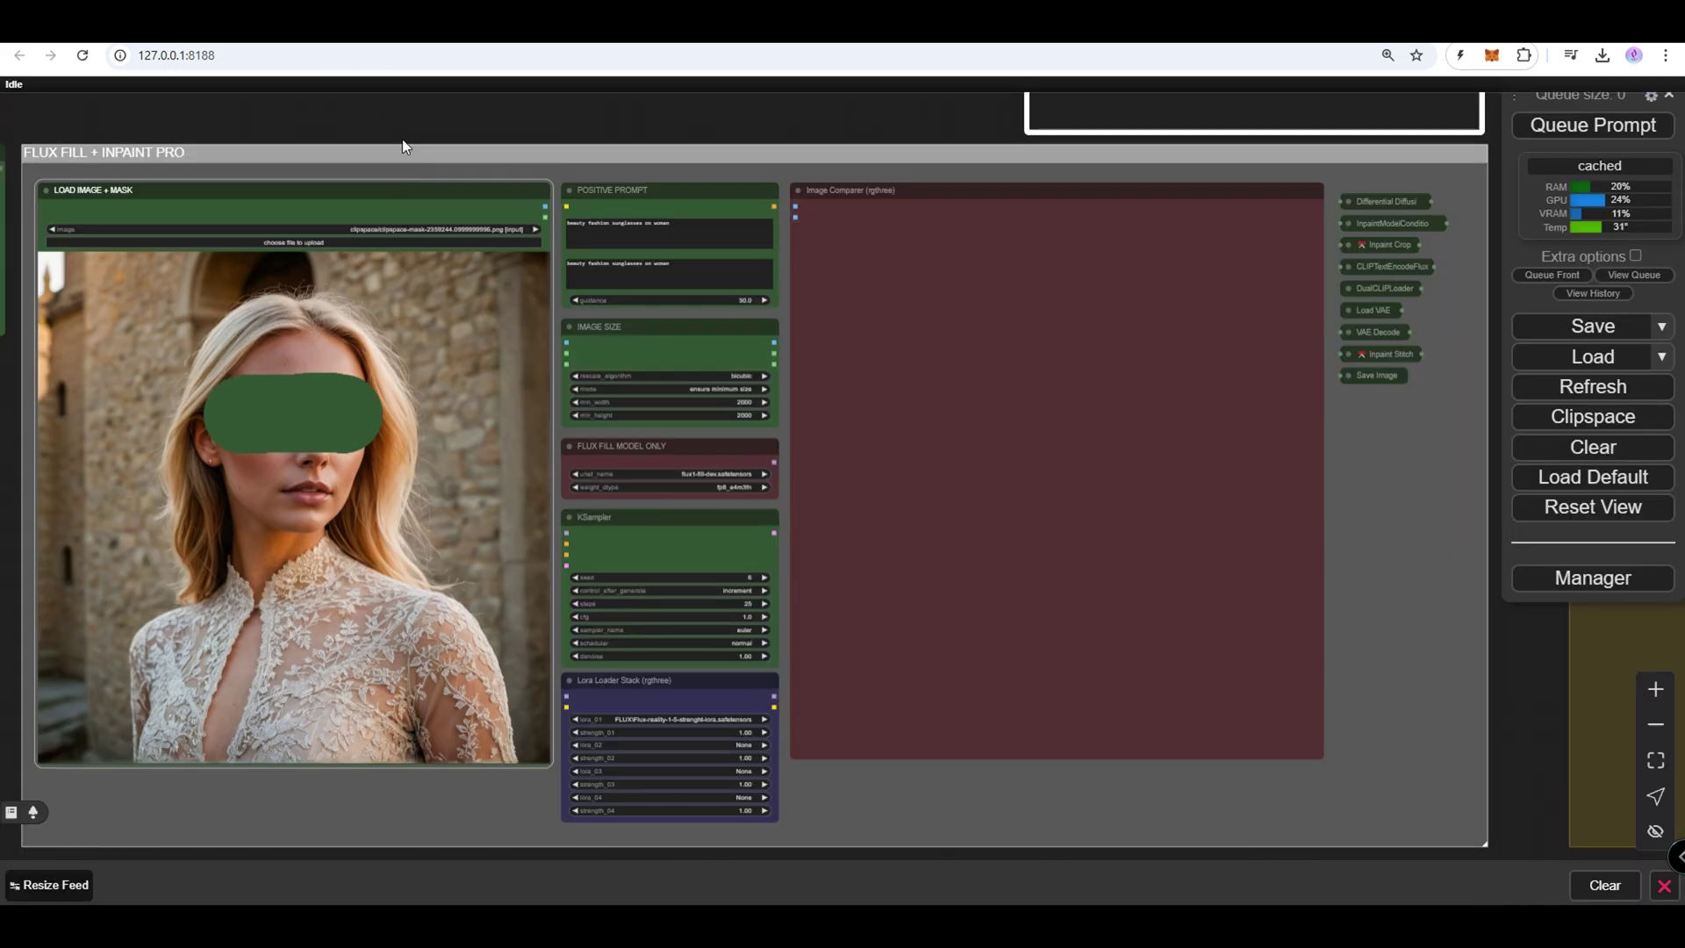
pyautogui.scroll(5, 649, 207)
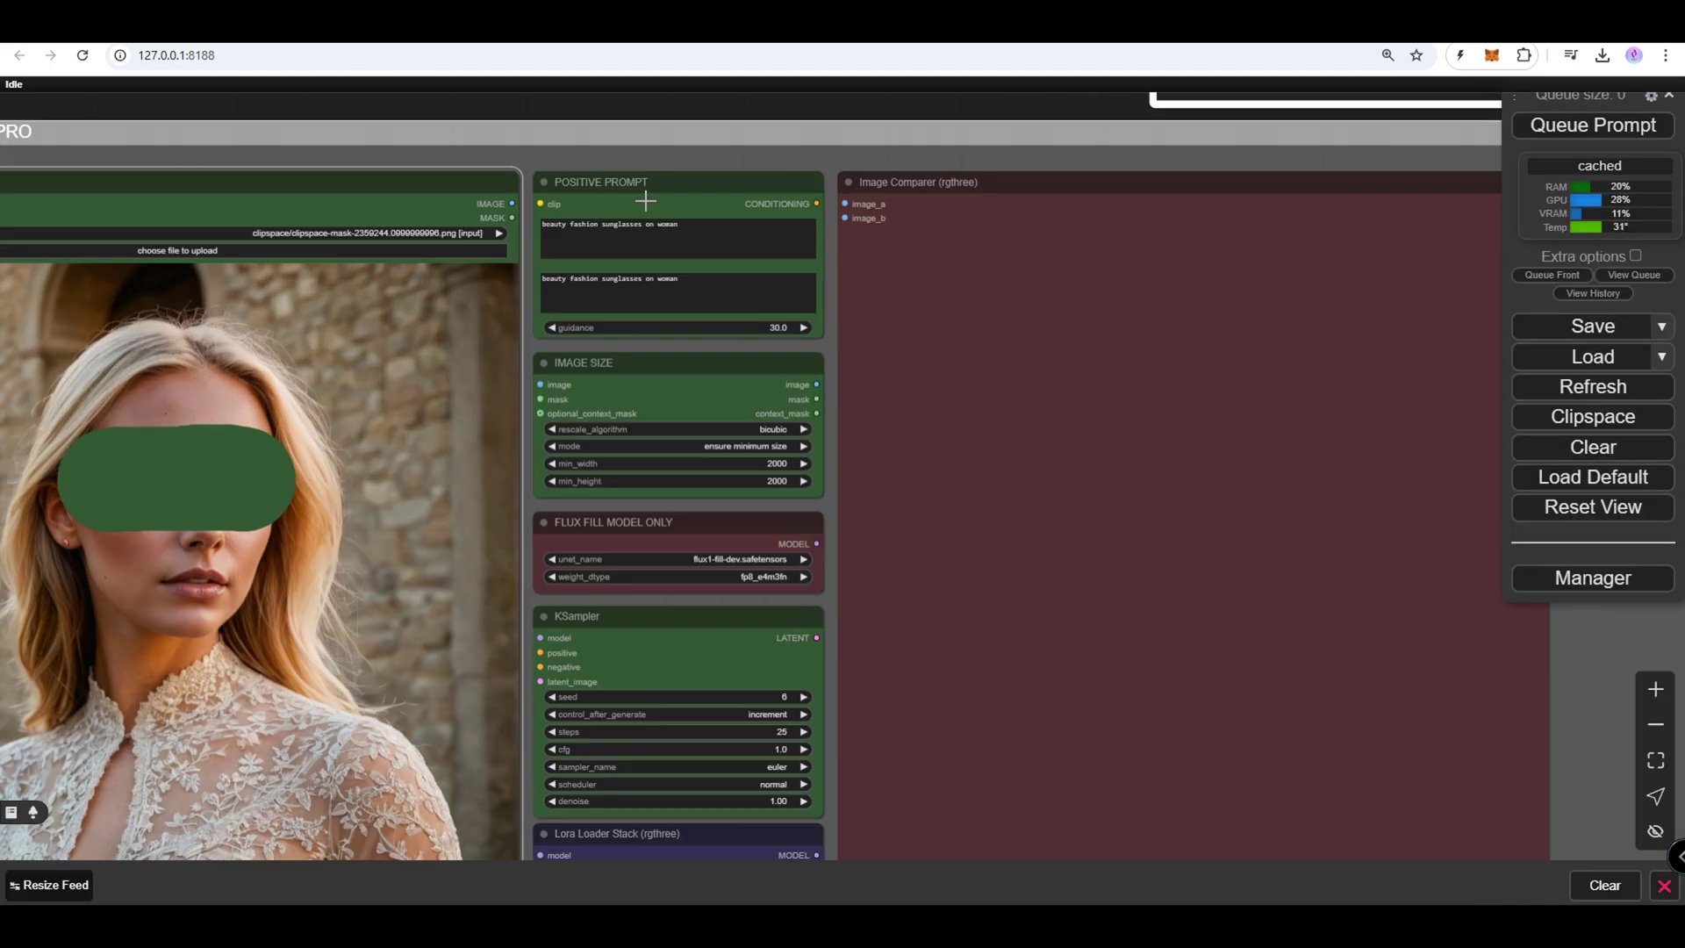
pyautogui.scroll(5, 709, 155)
# Replace both positive prompt texts with the rose gold cat-eye sunglasses description.
pyautogui.moveTo(661, 339); pyautogui.dragTo(176, 301)
pyautogui.hotkey('ctrl', 'v')
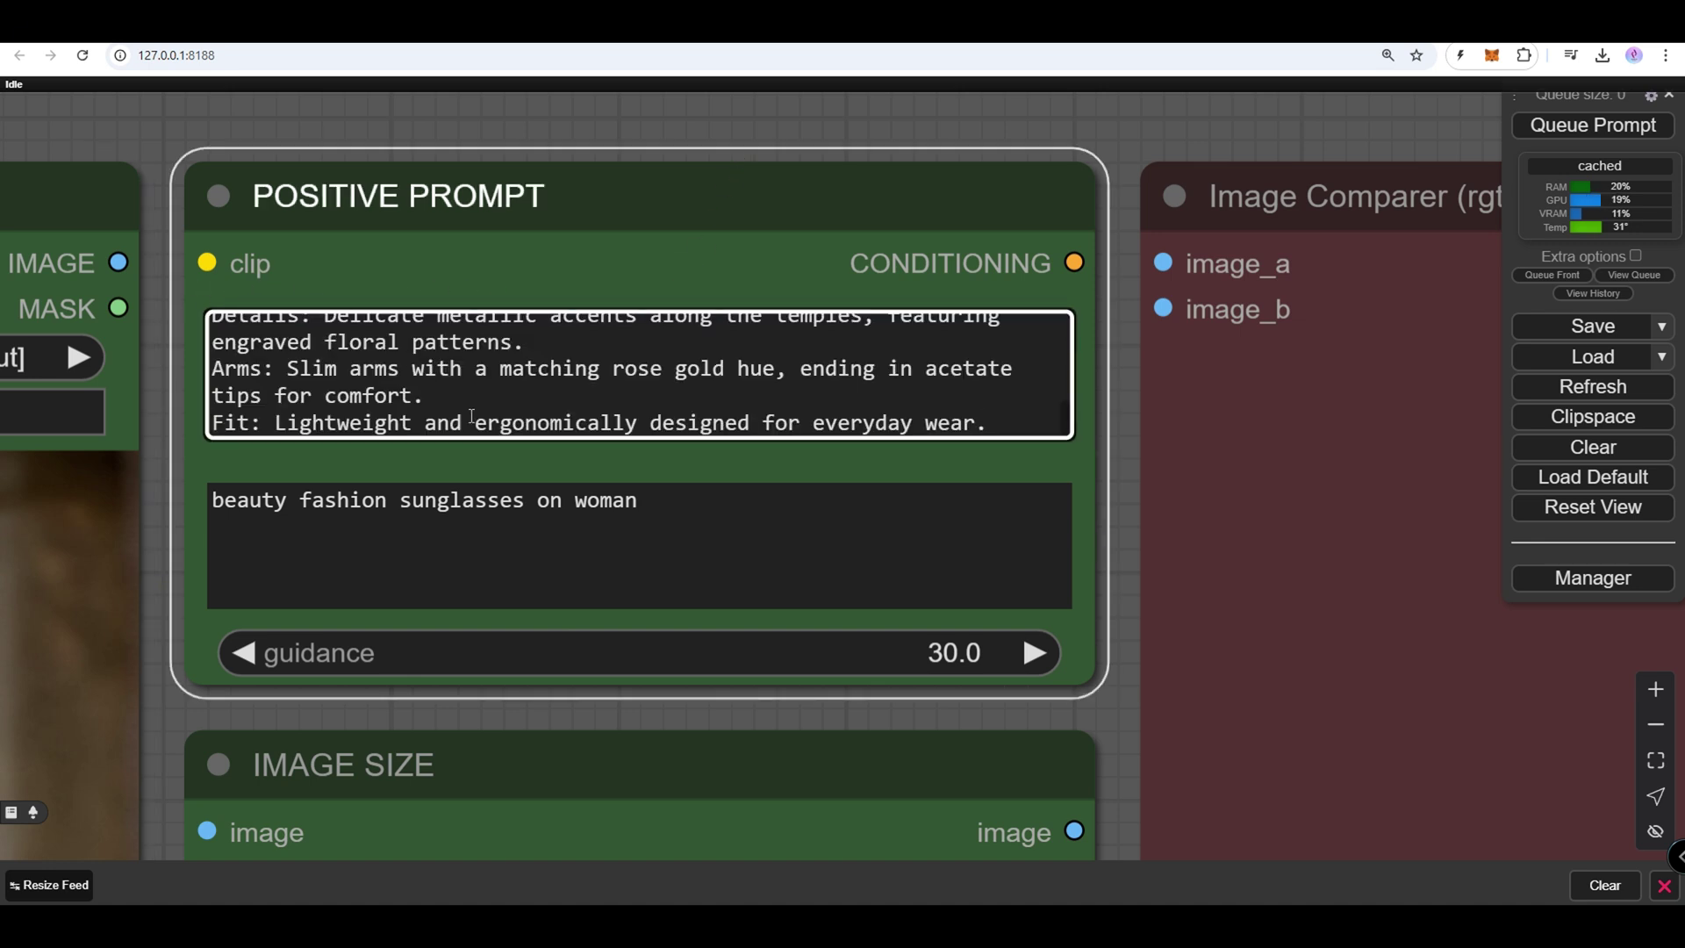
pyautogui.moveTo(657, 514); pyautogui.dragTo(150, 475)
pyautogui.hotkey('ctrl', 'v')
pyautogui.scroll(5, 469, 377)
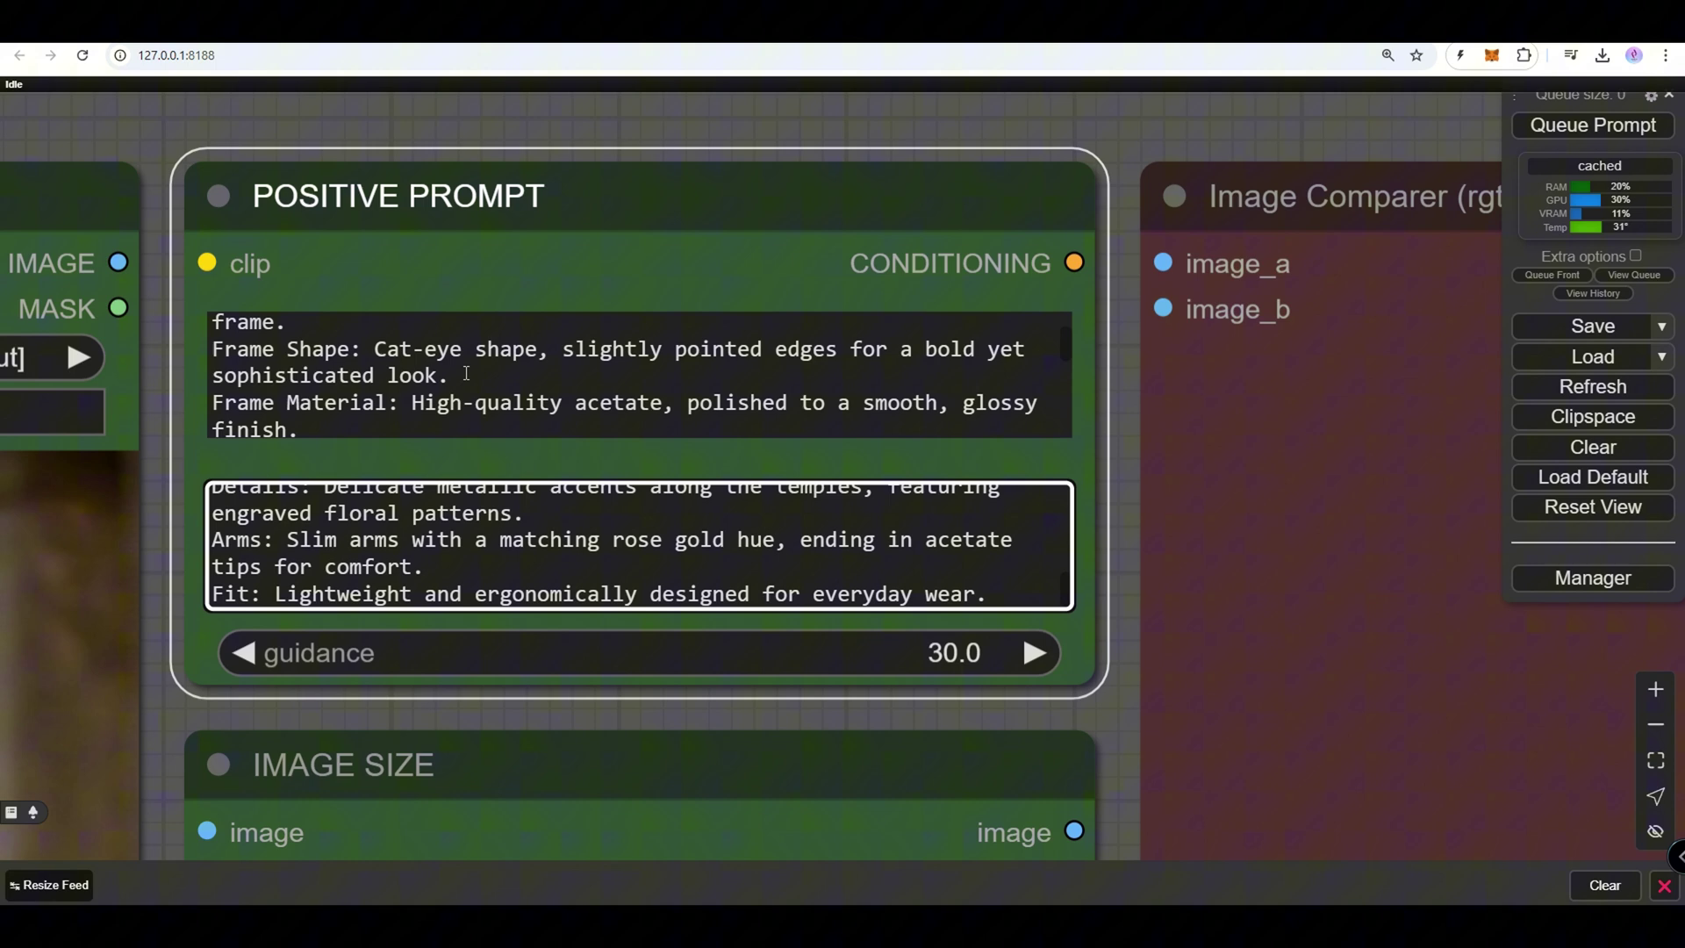
pyautogui.scroll(-3, 465, 368)
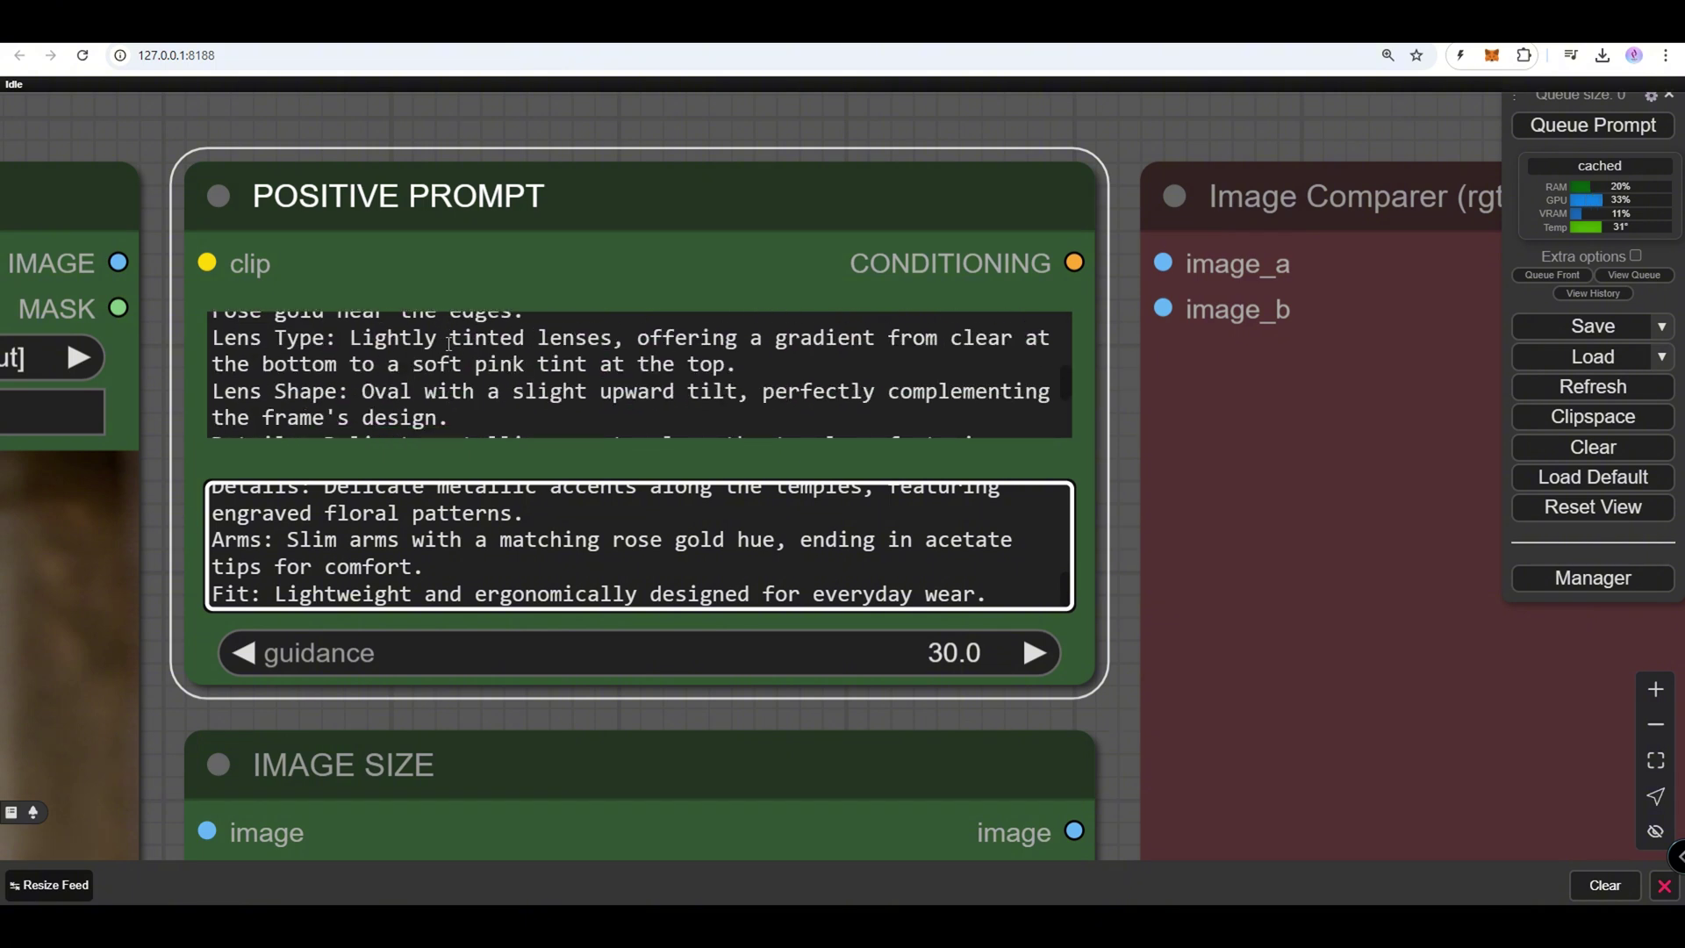
pyautogui.scroll(-3, 456, 360)
pyautogui.scroll(-12, 801, 181)
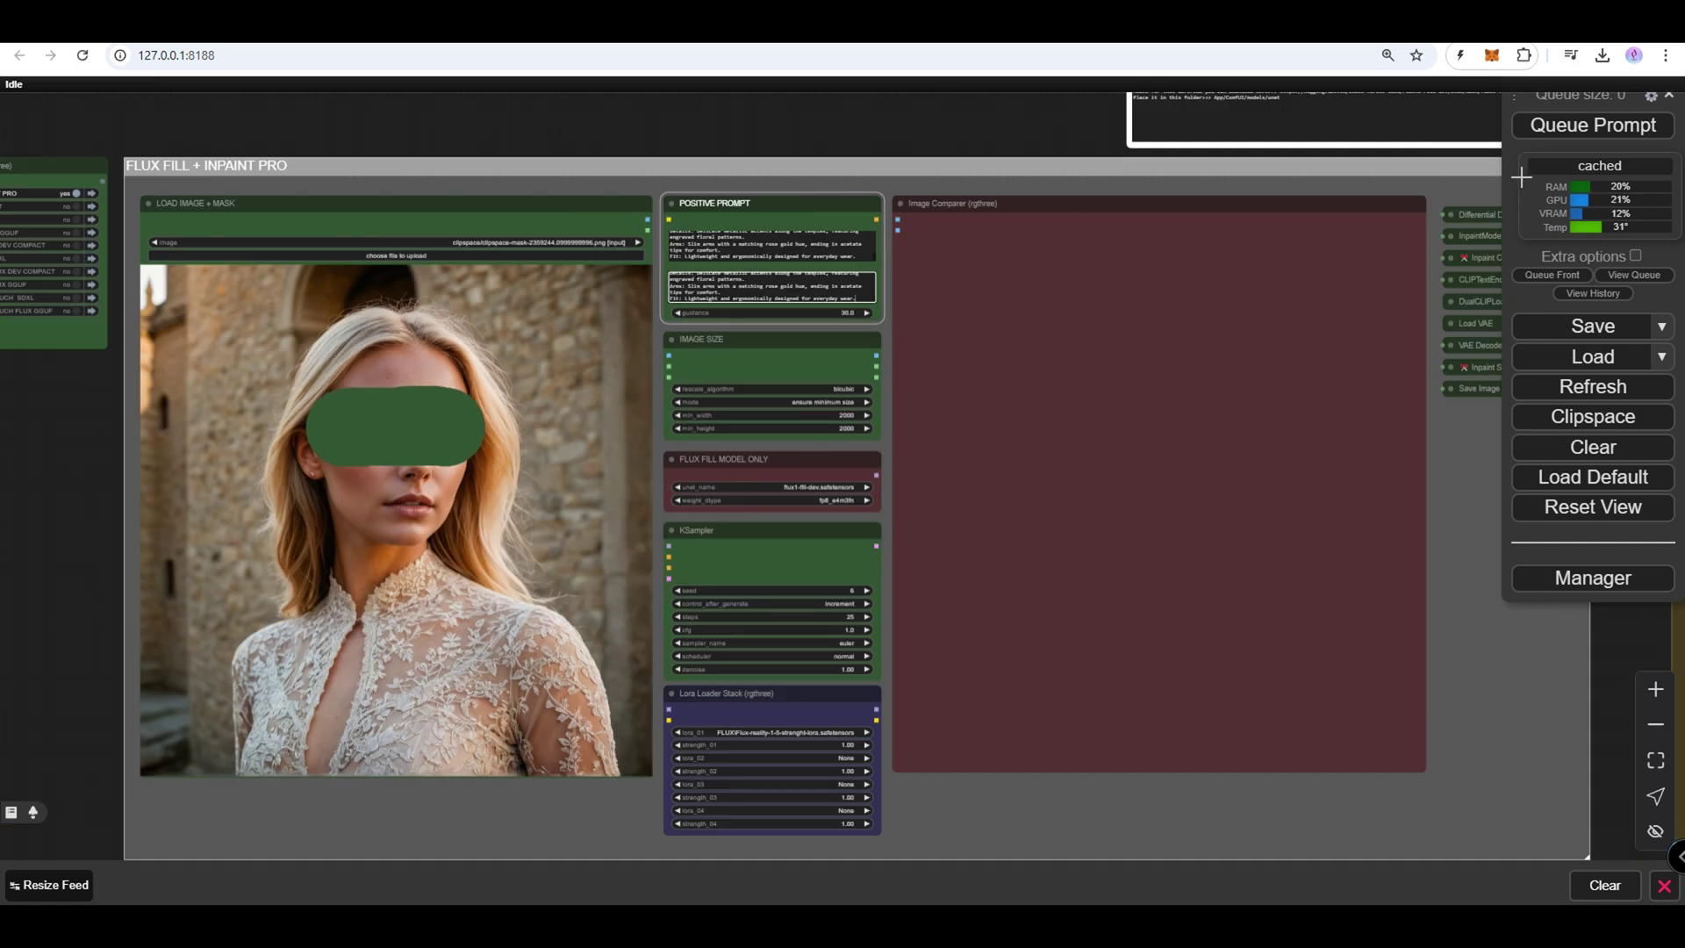
# Queue the inpainting run and zoom in to inspect the glasses result.
pyautogui.click(1576, 125)
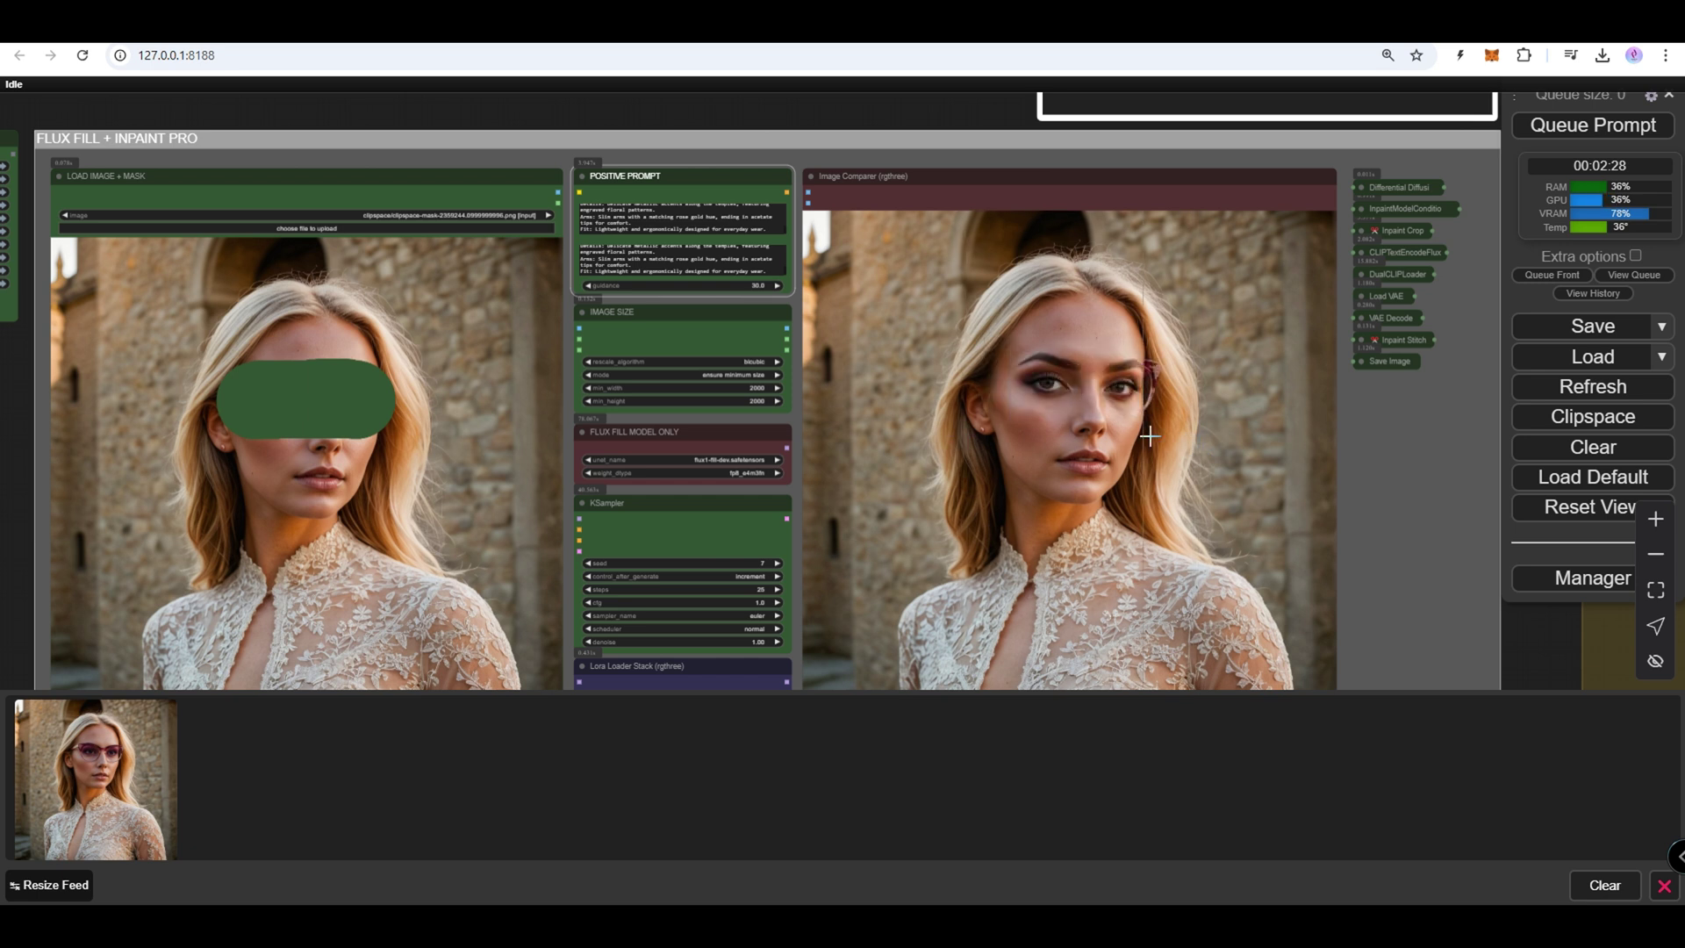
pyautogui.scroll(10, 1053, 404)
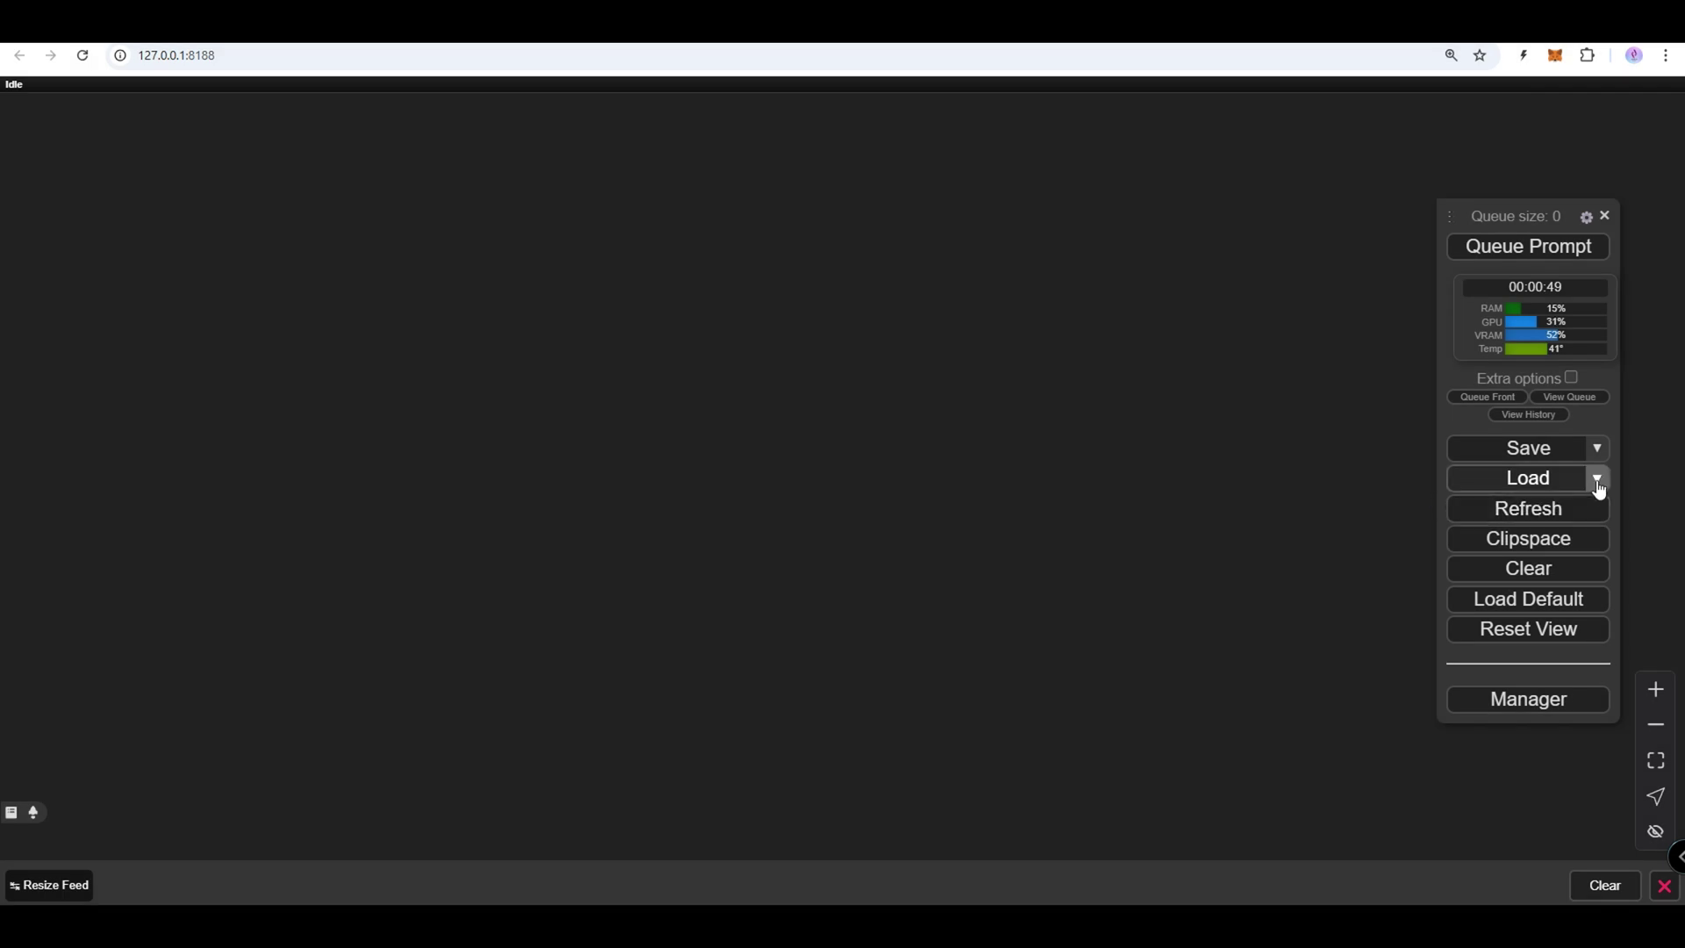
# Reload the INPAINT PRO 10 workflow and pan to the yellow outpaint group.
pyautogui.click(1595, 480)
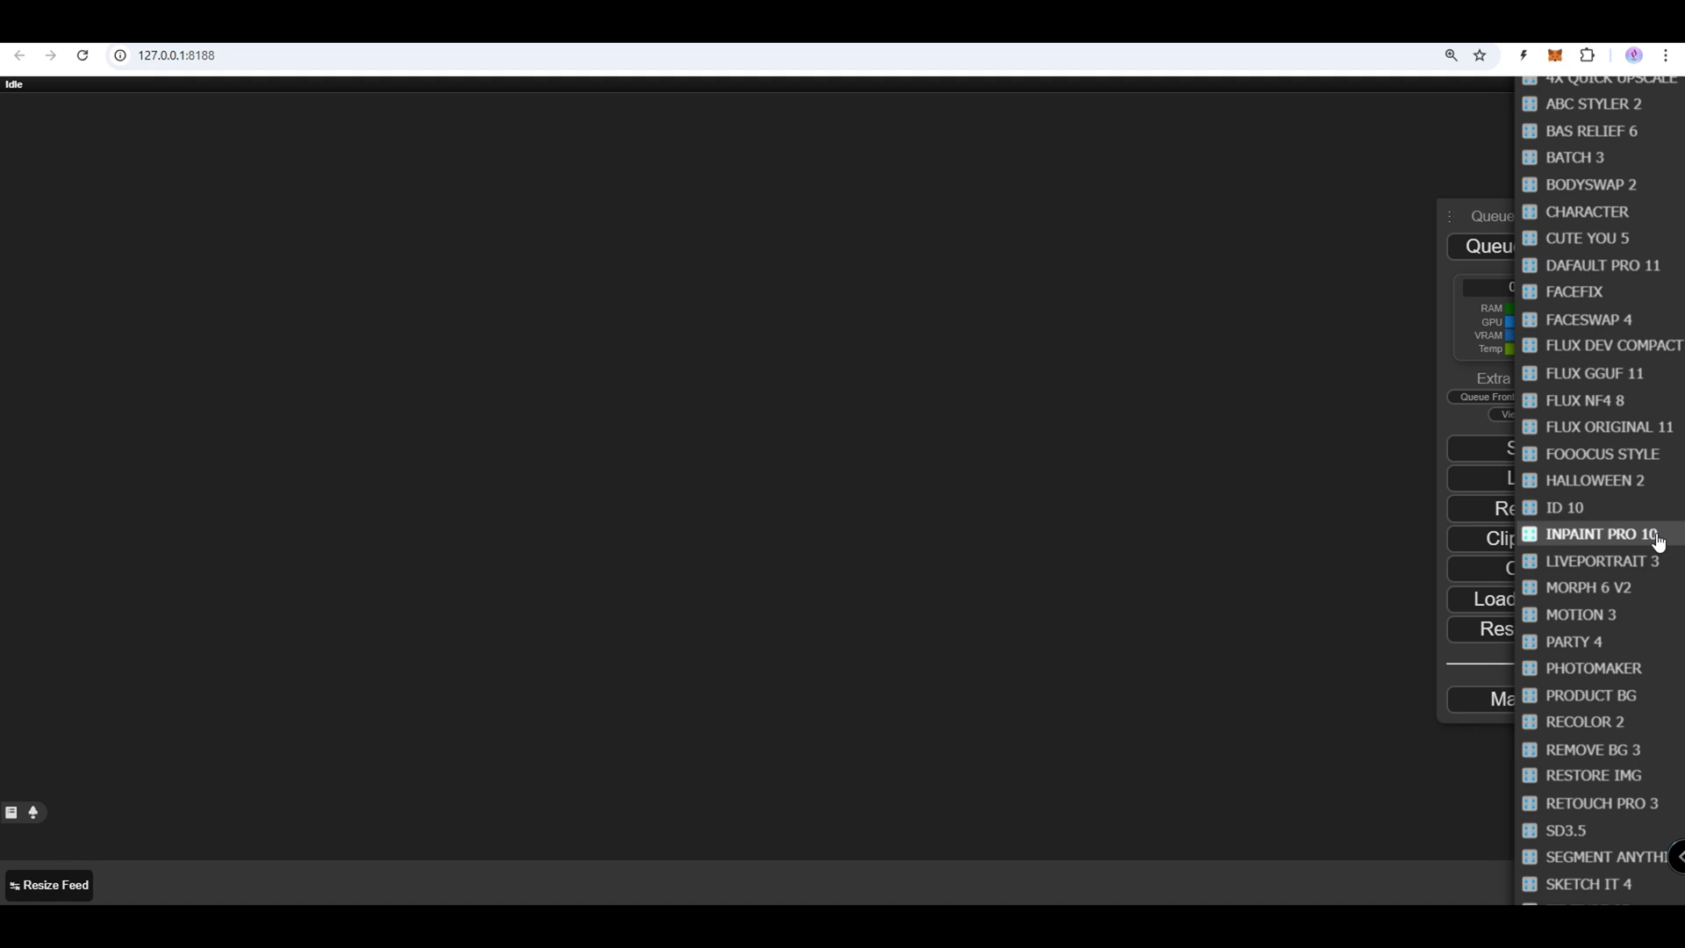
pyautogui.click(1658, 537)
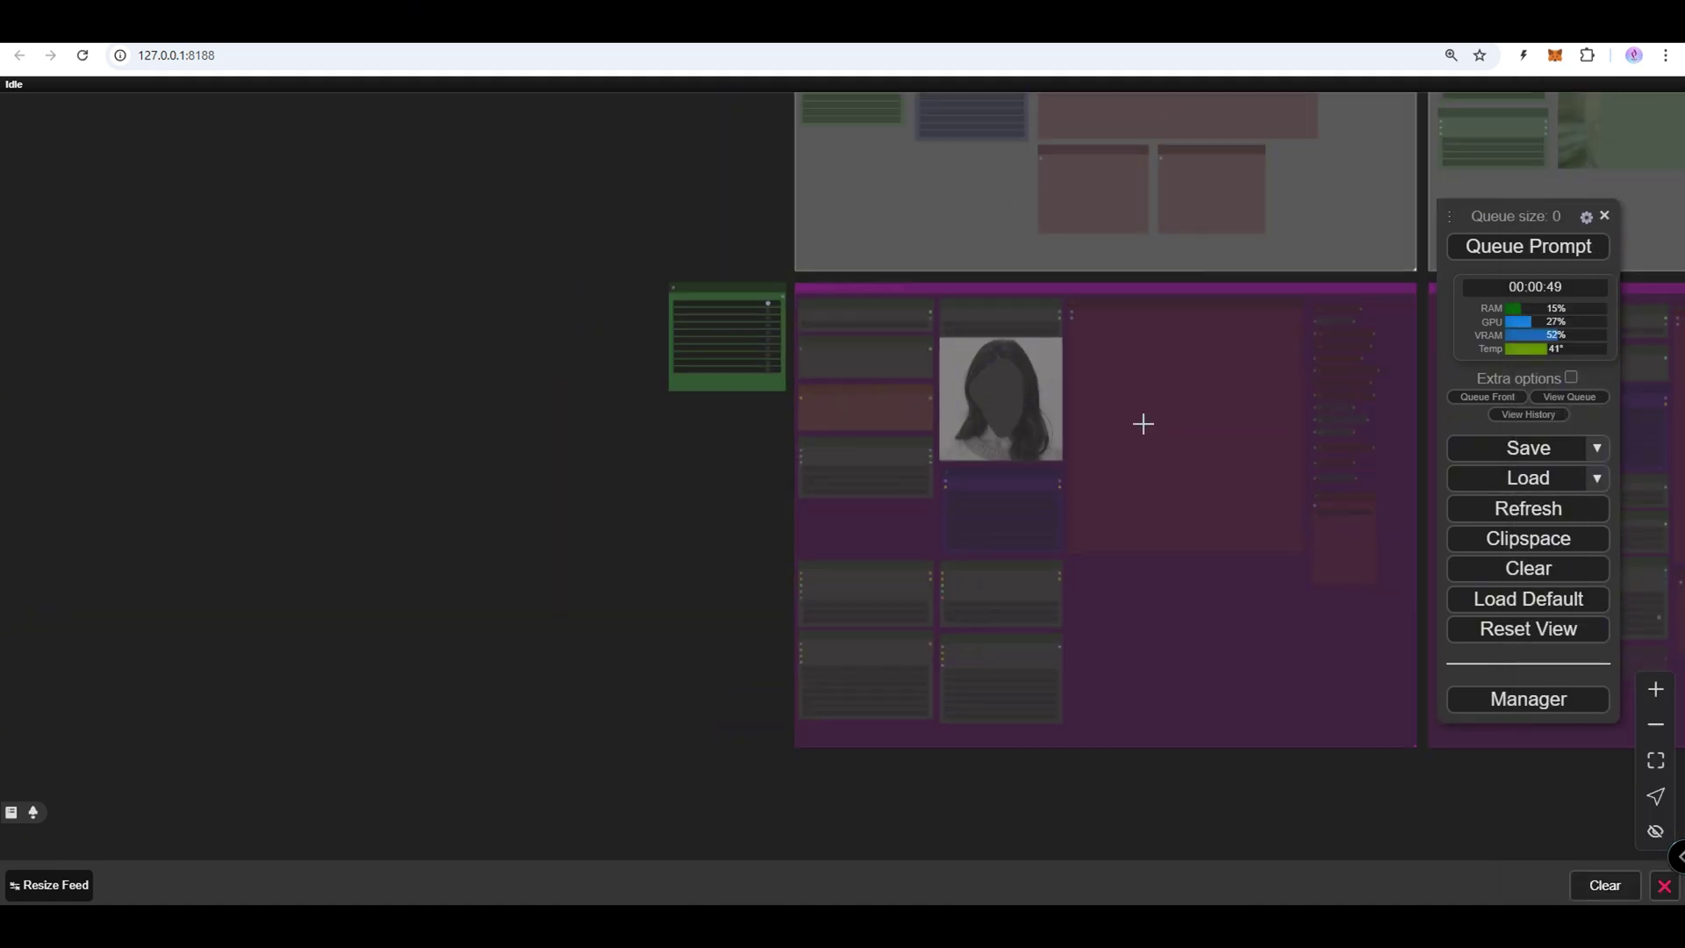
pyautogui.scroll(-5, 1142, 424)
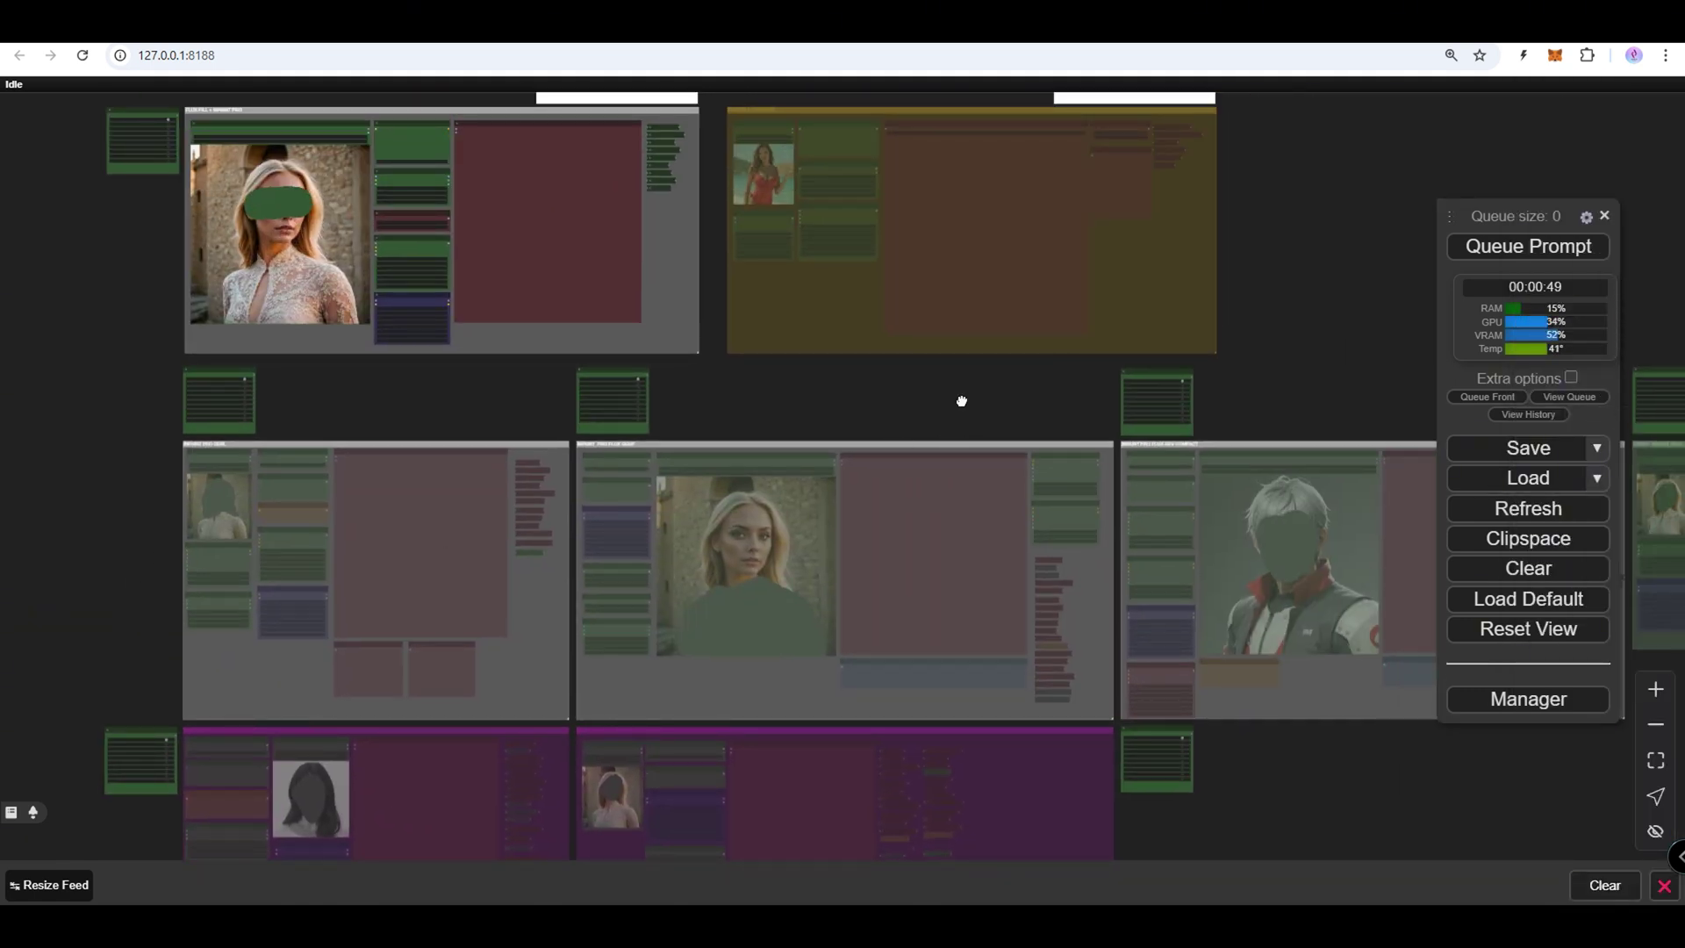
pyautogui.moveTo(962, 401); pyautogui.dragTo(621, 530)
pyautogui.scroll(5, 722, 272)
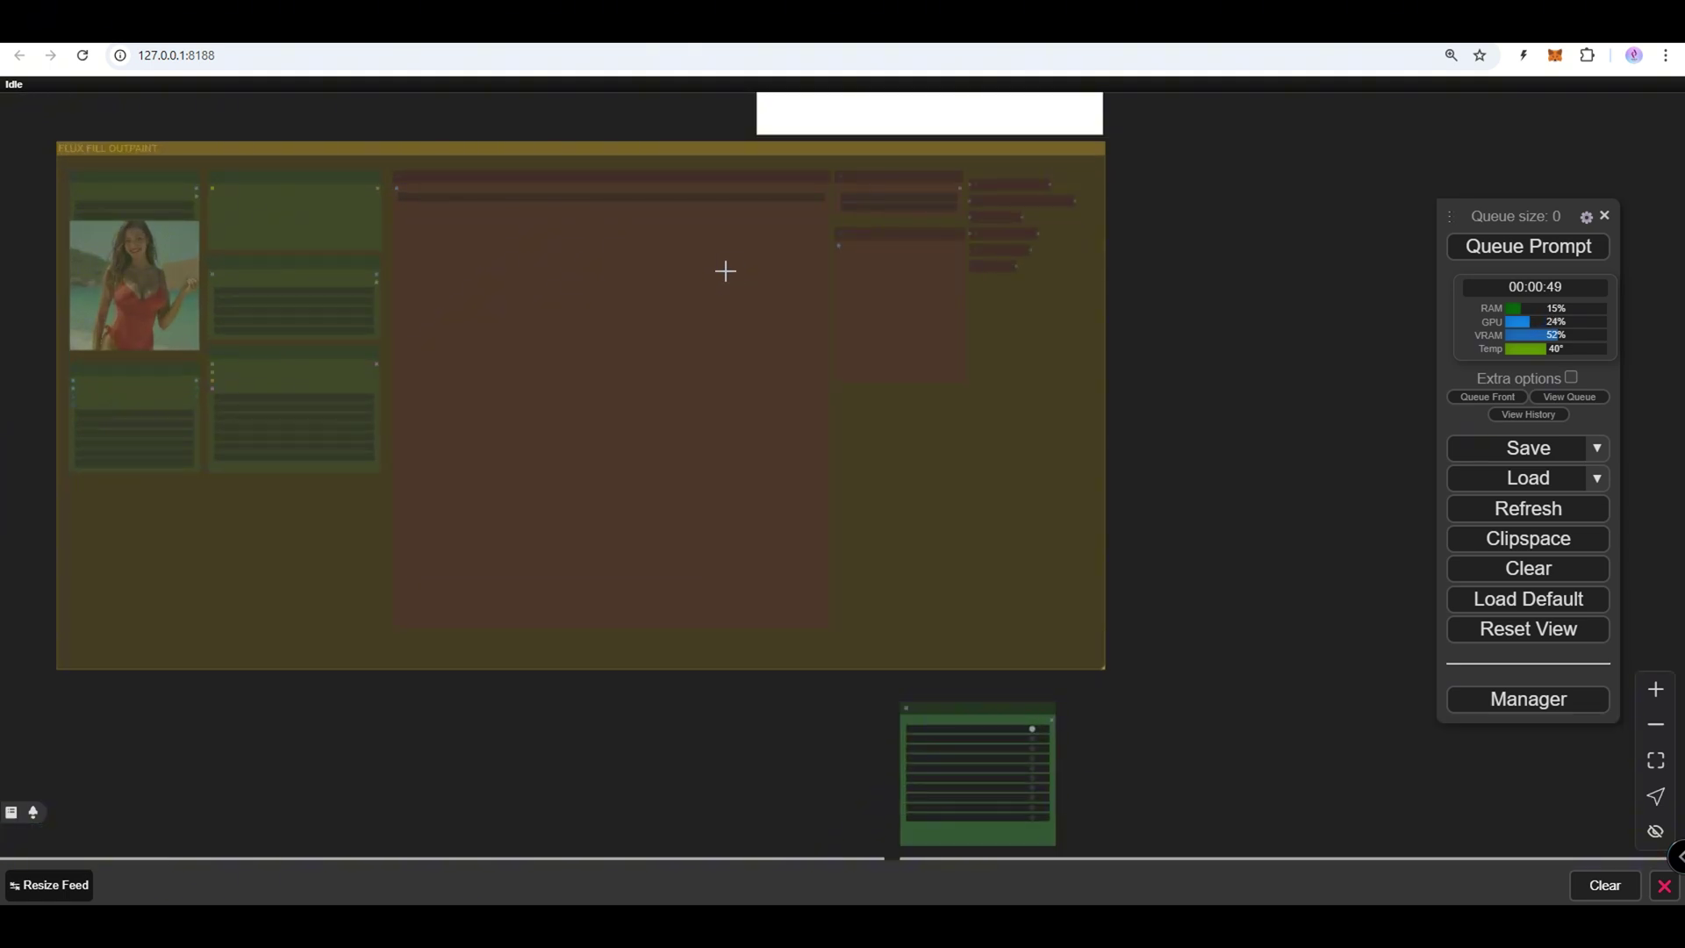
# Set the FLUX FILL OUTPAINT group's nodes to Always and frame the beach portrait.
pyautogui.rightClick(1016, 435)
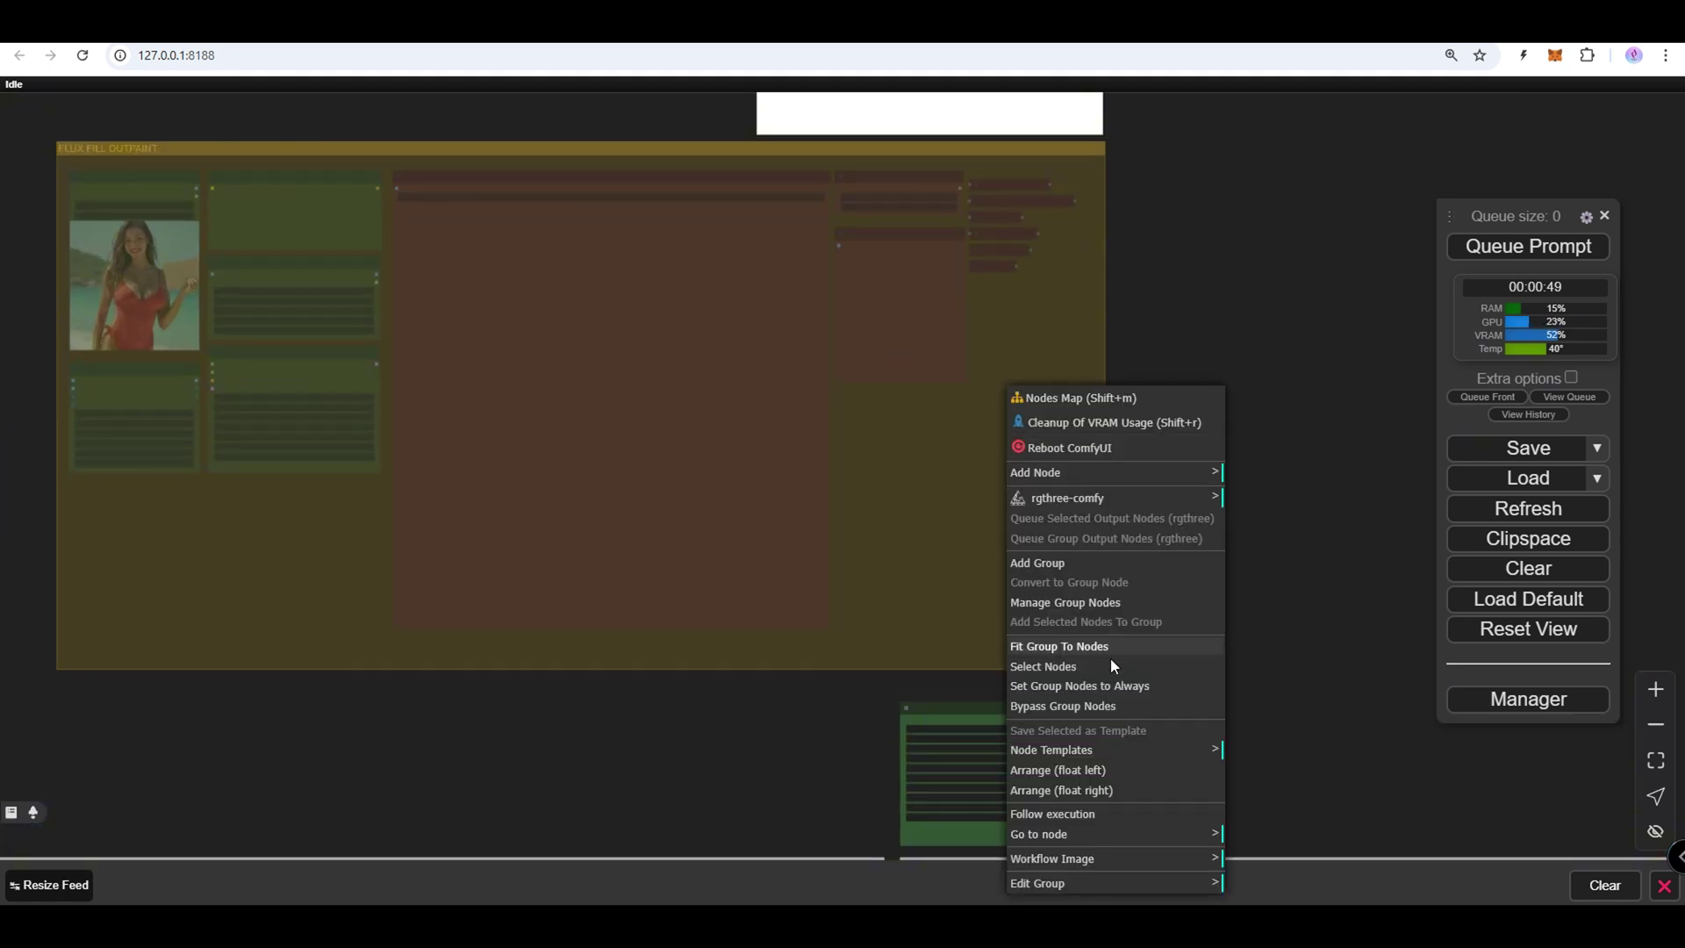
pyautogui.click(1136, 687)
pyautogui.moveTo(1158, 443); pyautogui.dragTo(1308, 466)
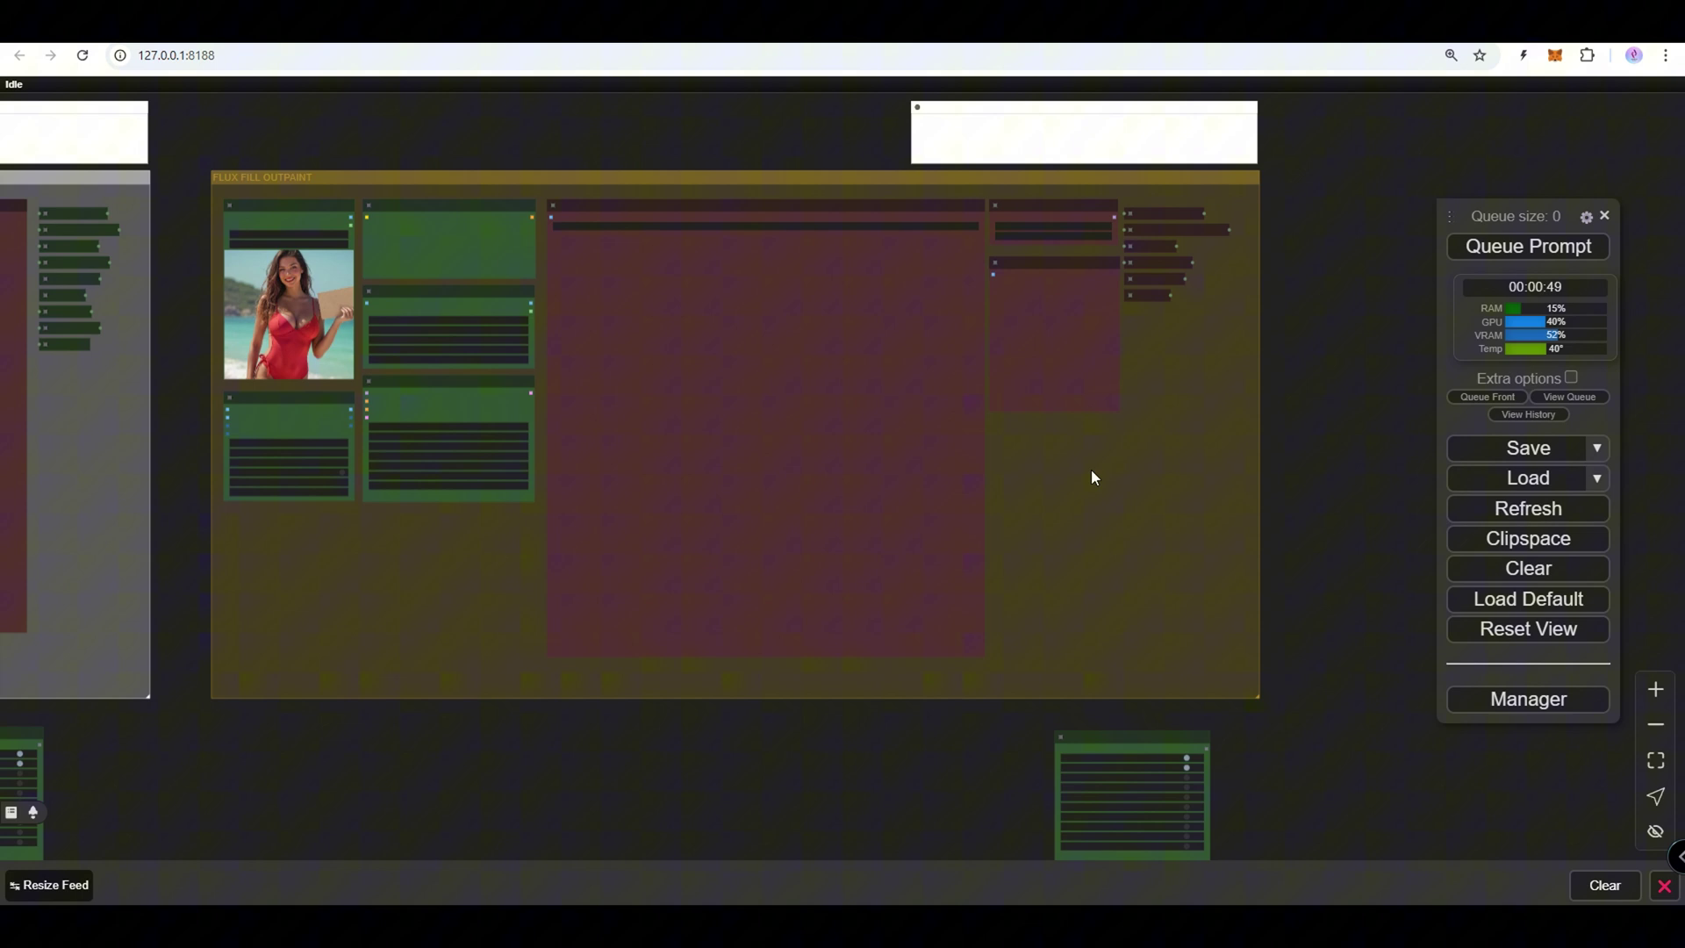
pyautogui.scroll(2, 1023, 477)
pyautogui.moveTo(1058, 498); pyautogui.dragTo(1091, 542)
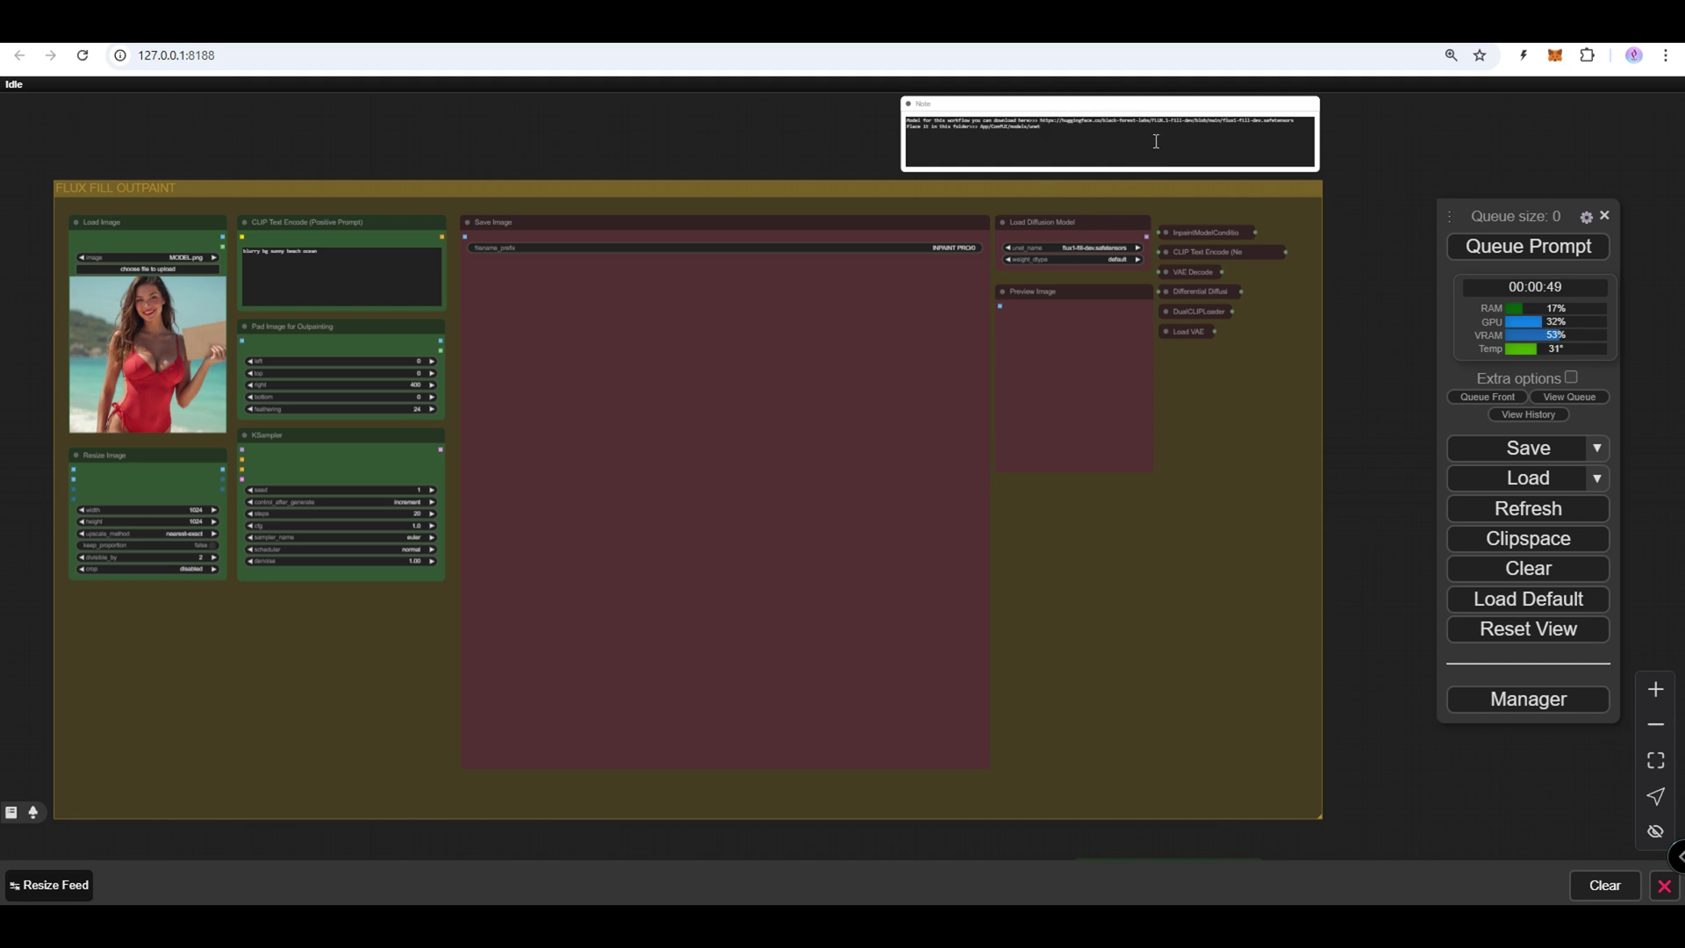
# Highlight the model download link and unet folder path in the workflow note.
pyautogui.scroll(4, 1133, 97)
pyautogui.scroll(4, 1229, 93)
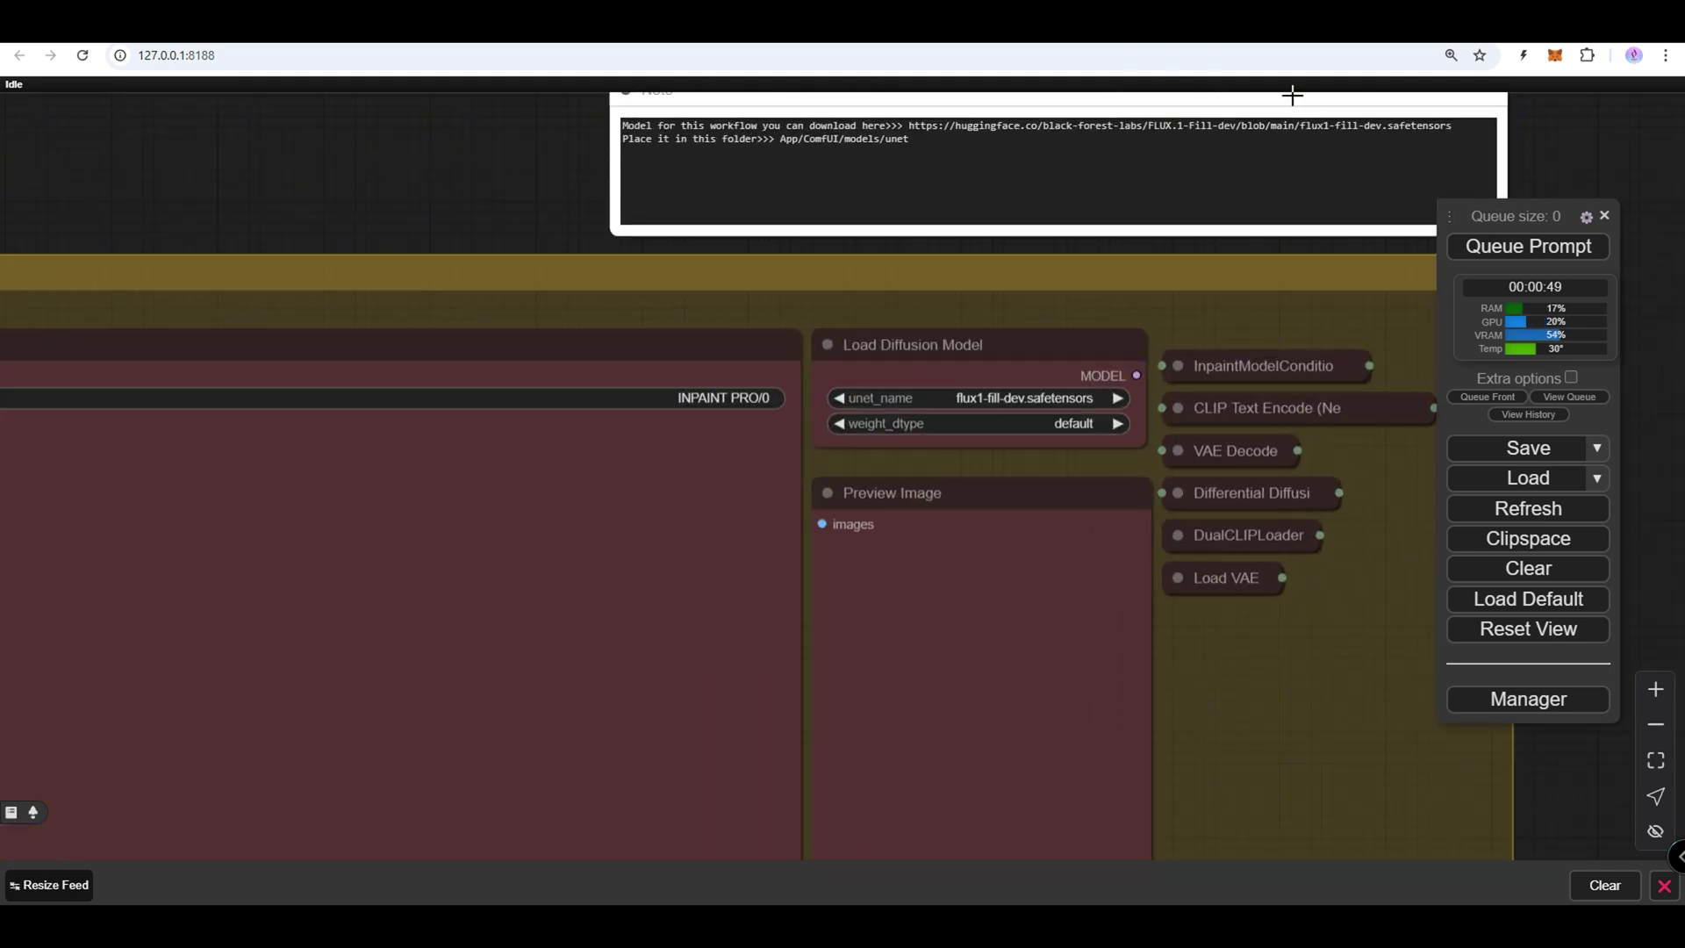
pyautogui.scroll(5, 1292, 94)
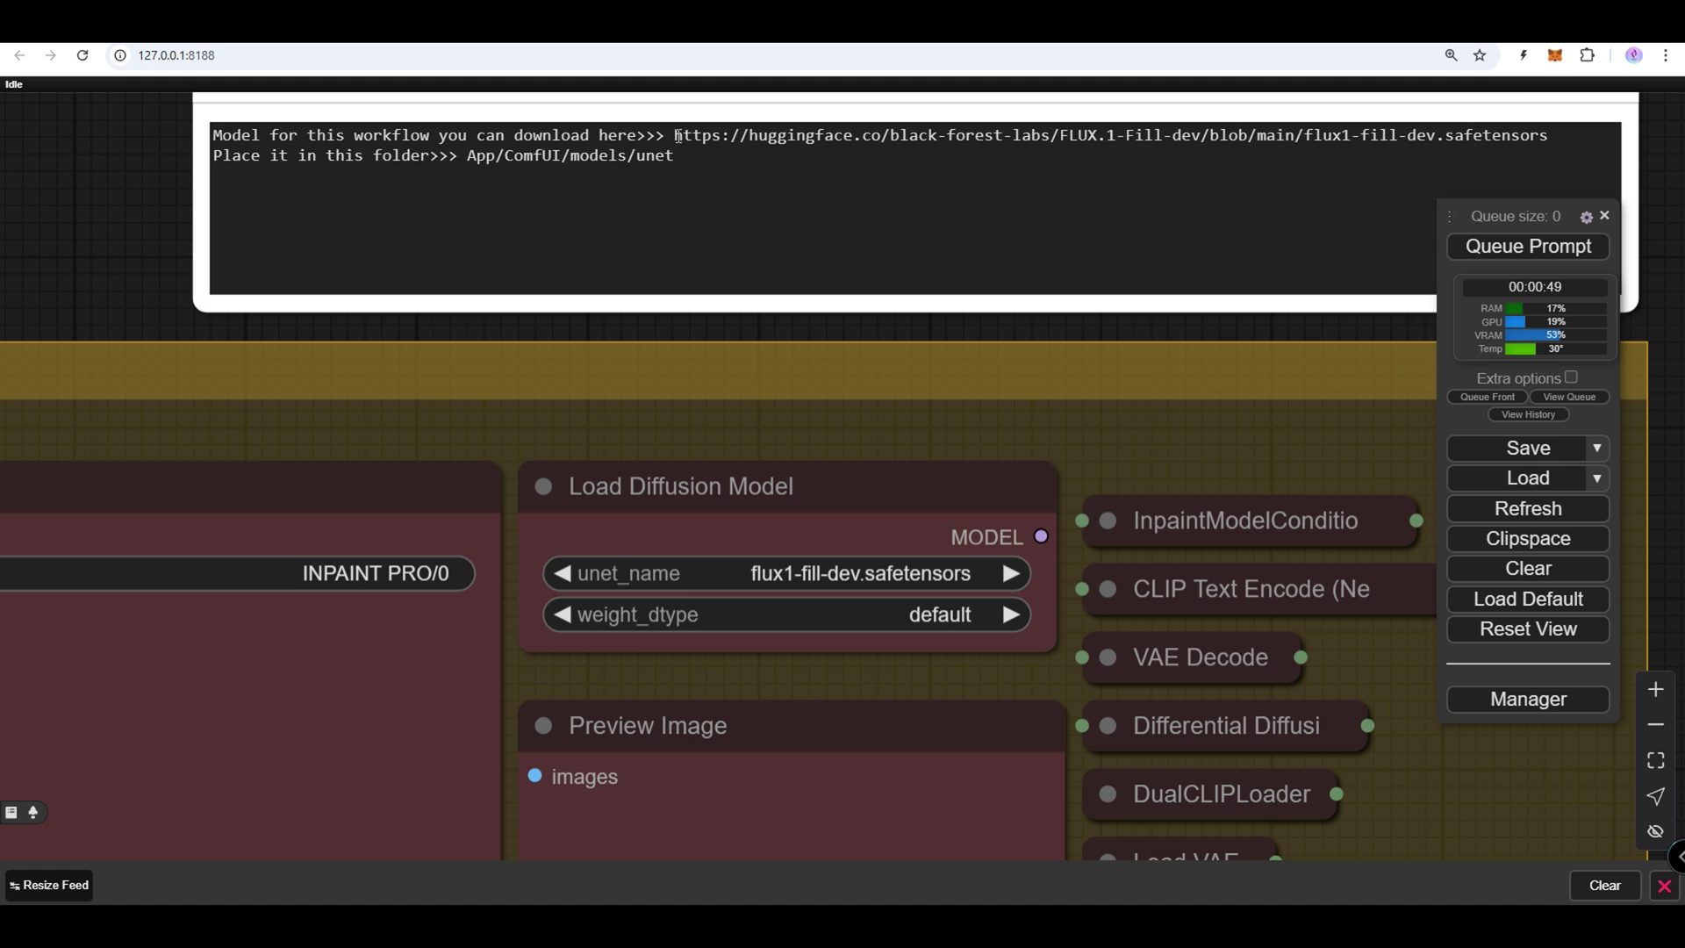
pyautogui.moveTo(678, 136); pyautogui.dragTo(1554, 136)
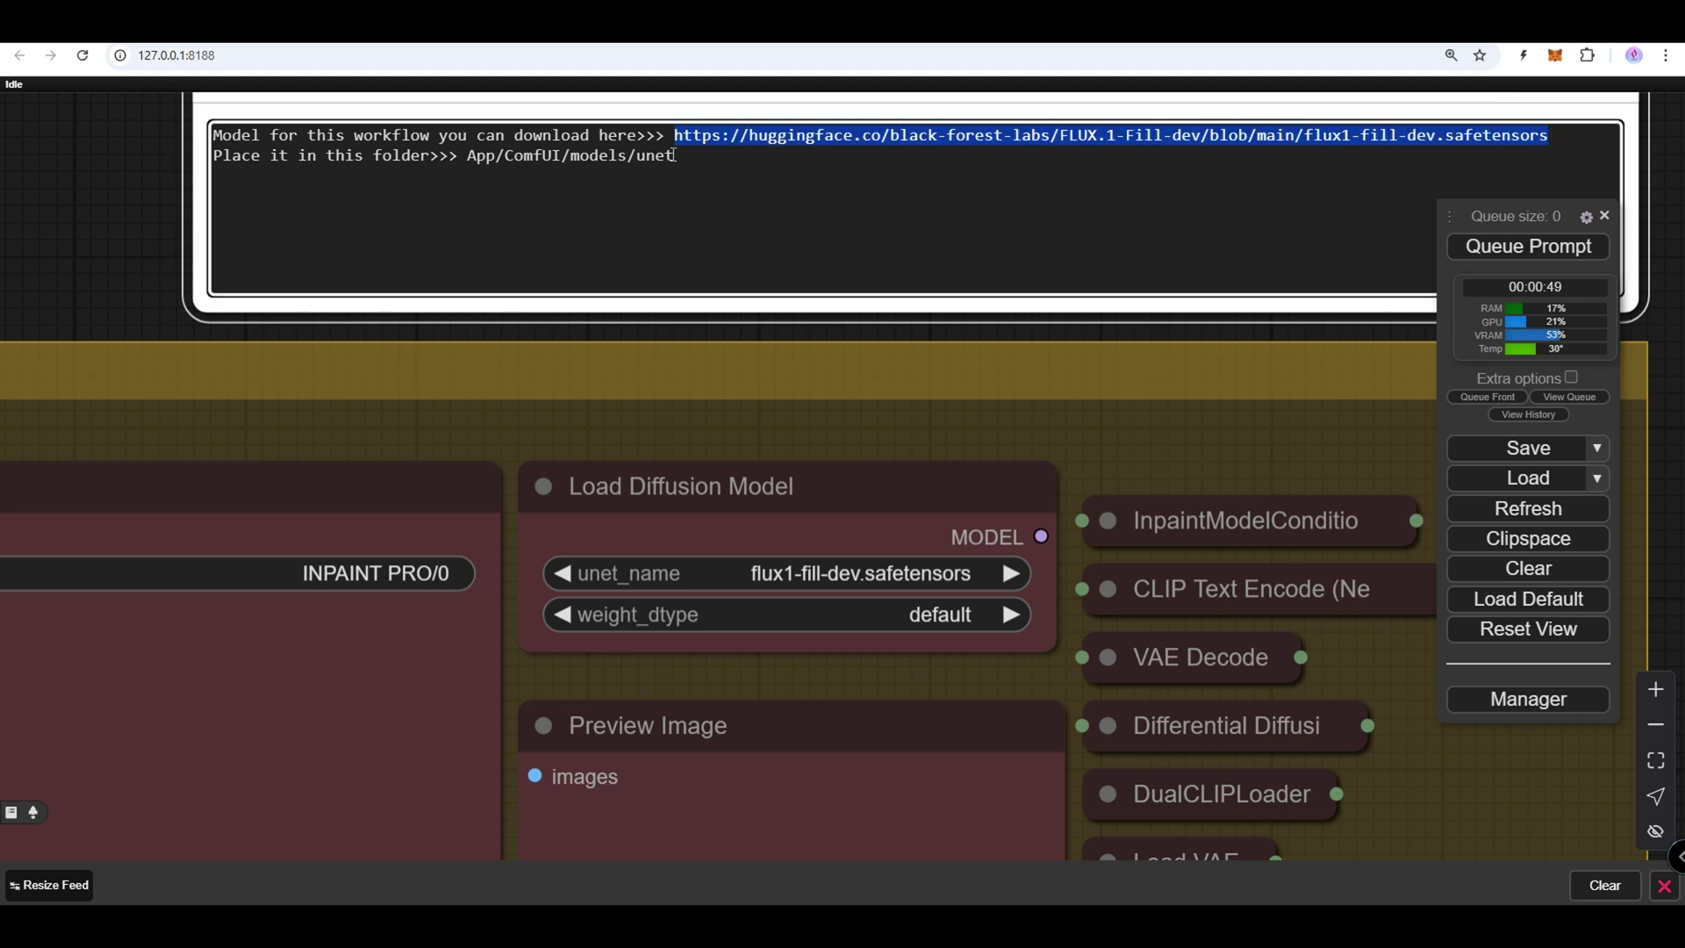
pyautogui.moveTo(468, 156); pyautogui.dragTo(689, 158)
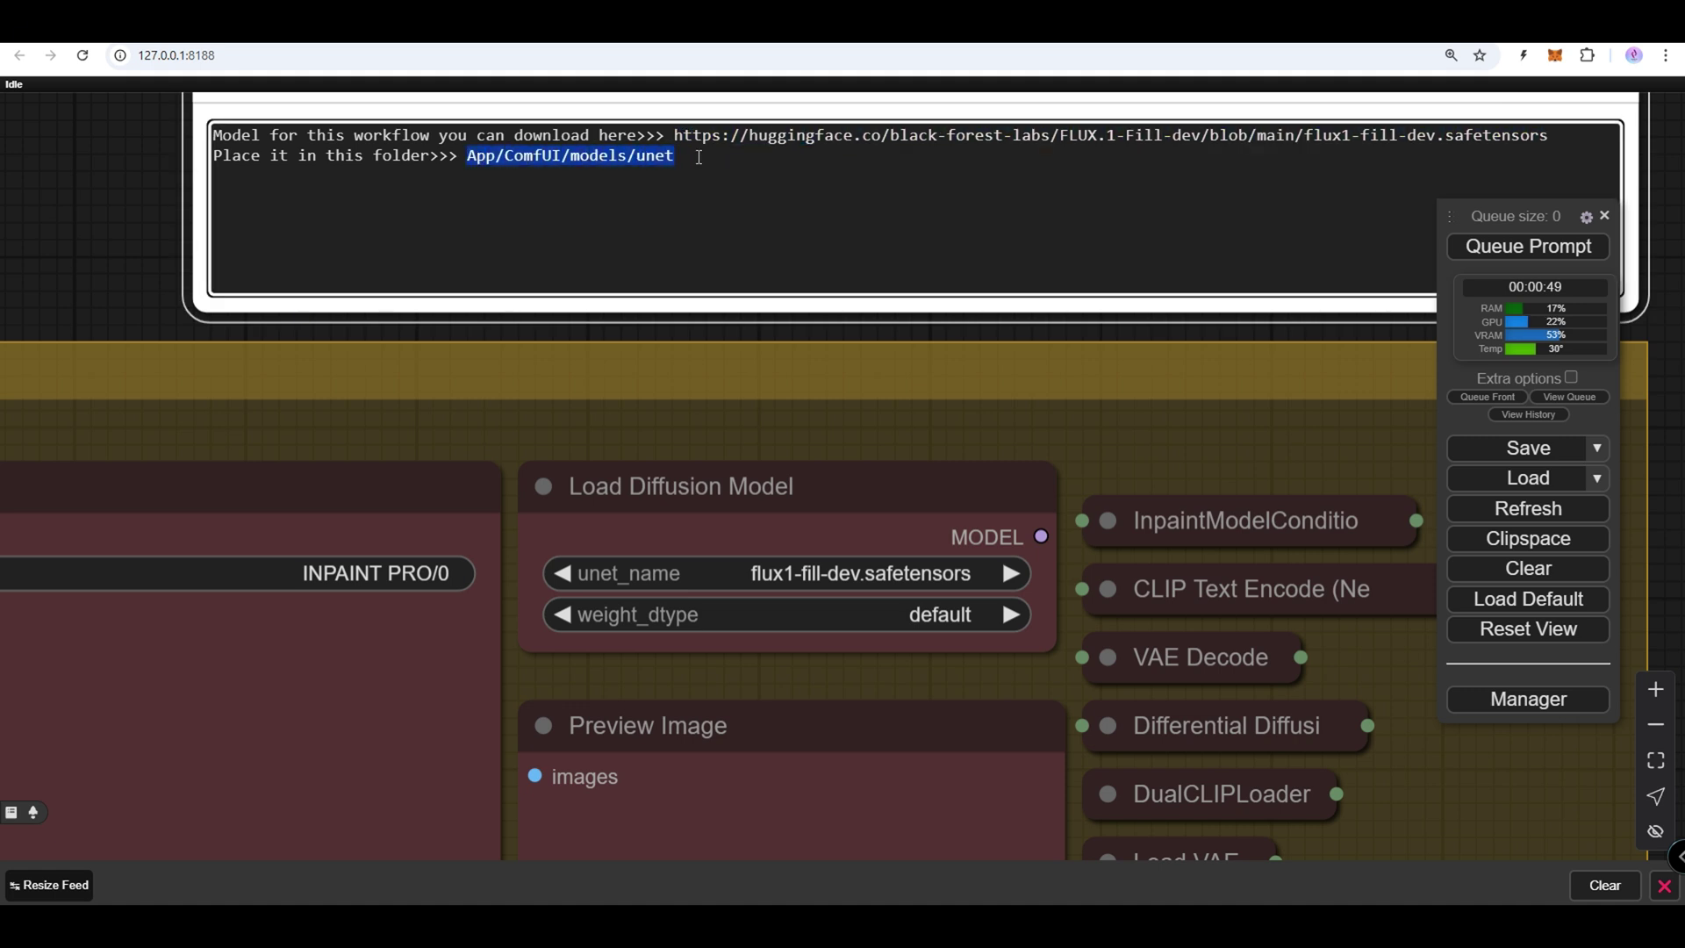
# Zoom in on the Pad Image for Outpainting node (400 px right, feathering 24).
pyautogui.scroll(-10, 494, 392)
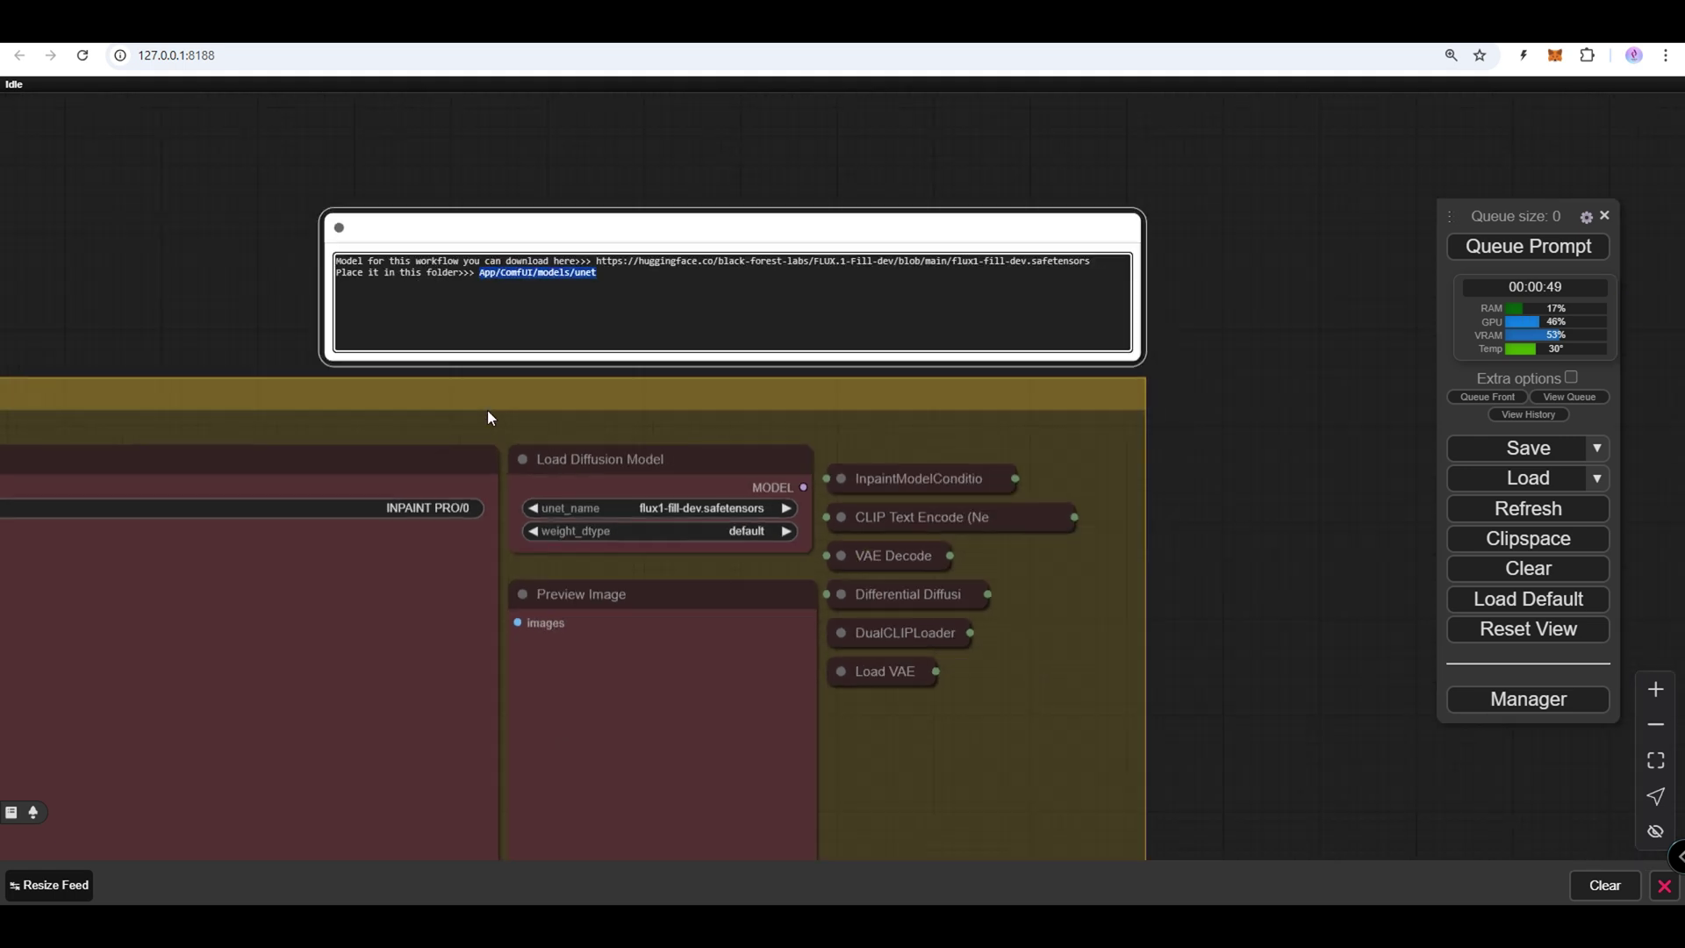
pyautogui.scroll(-2, 778, 163)
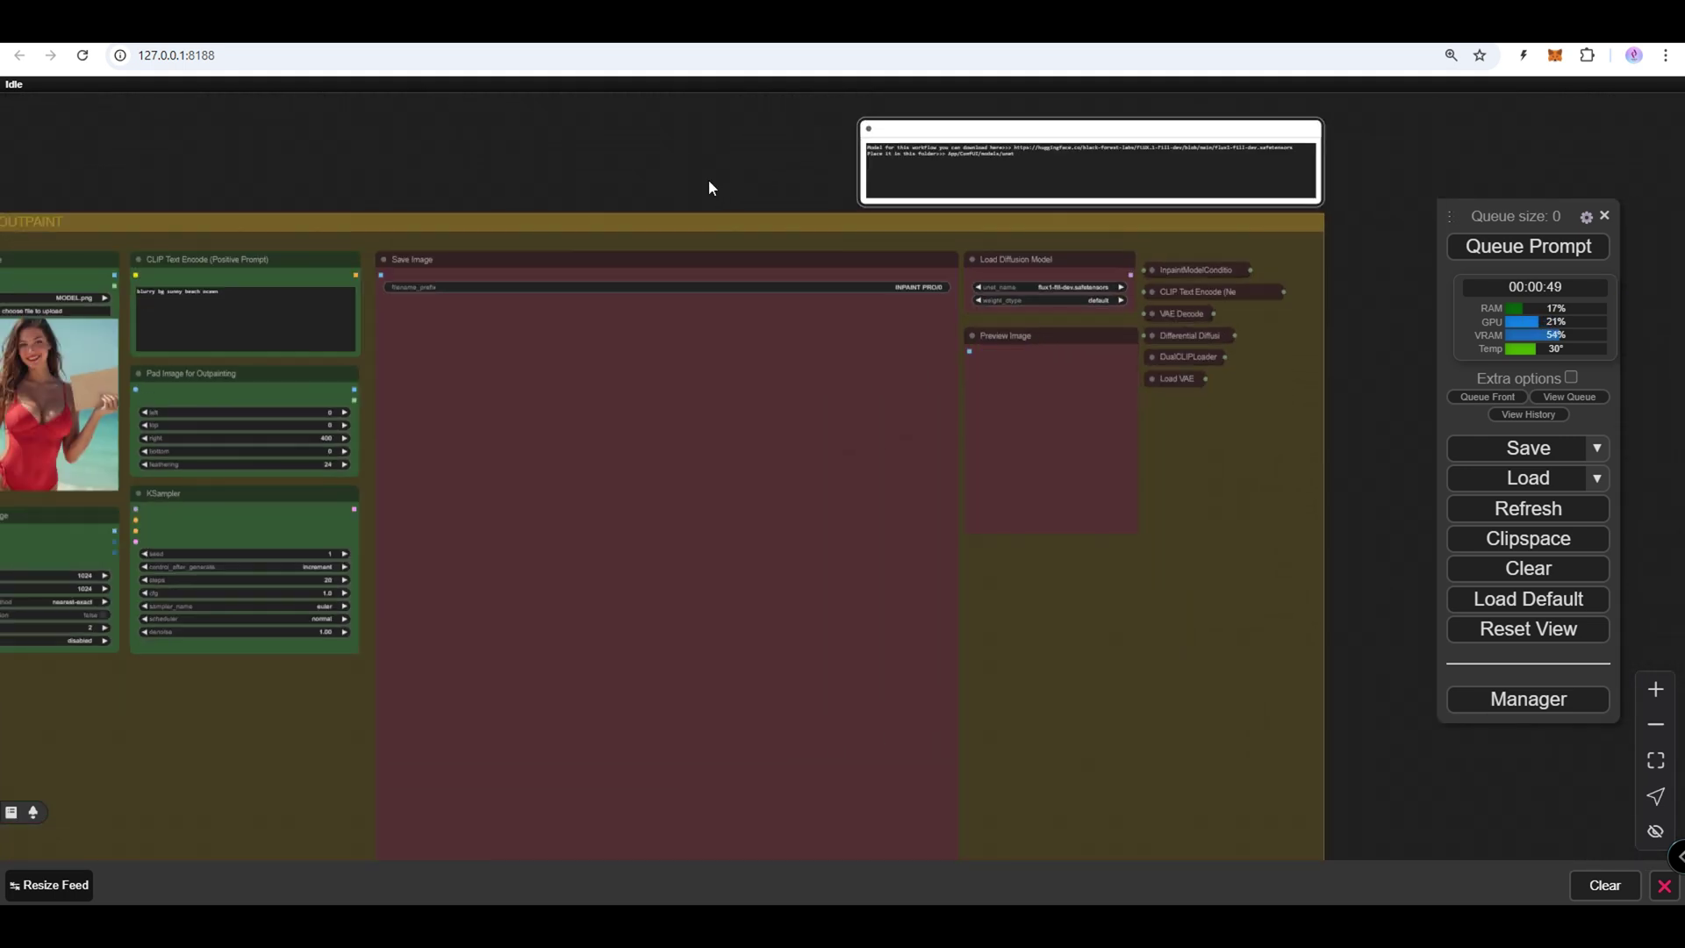
pyautogui.moveTo(708, 179); pyautogui.dragTo(763, 133)
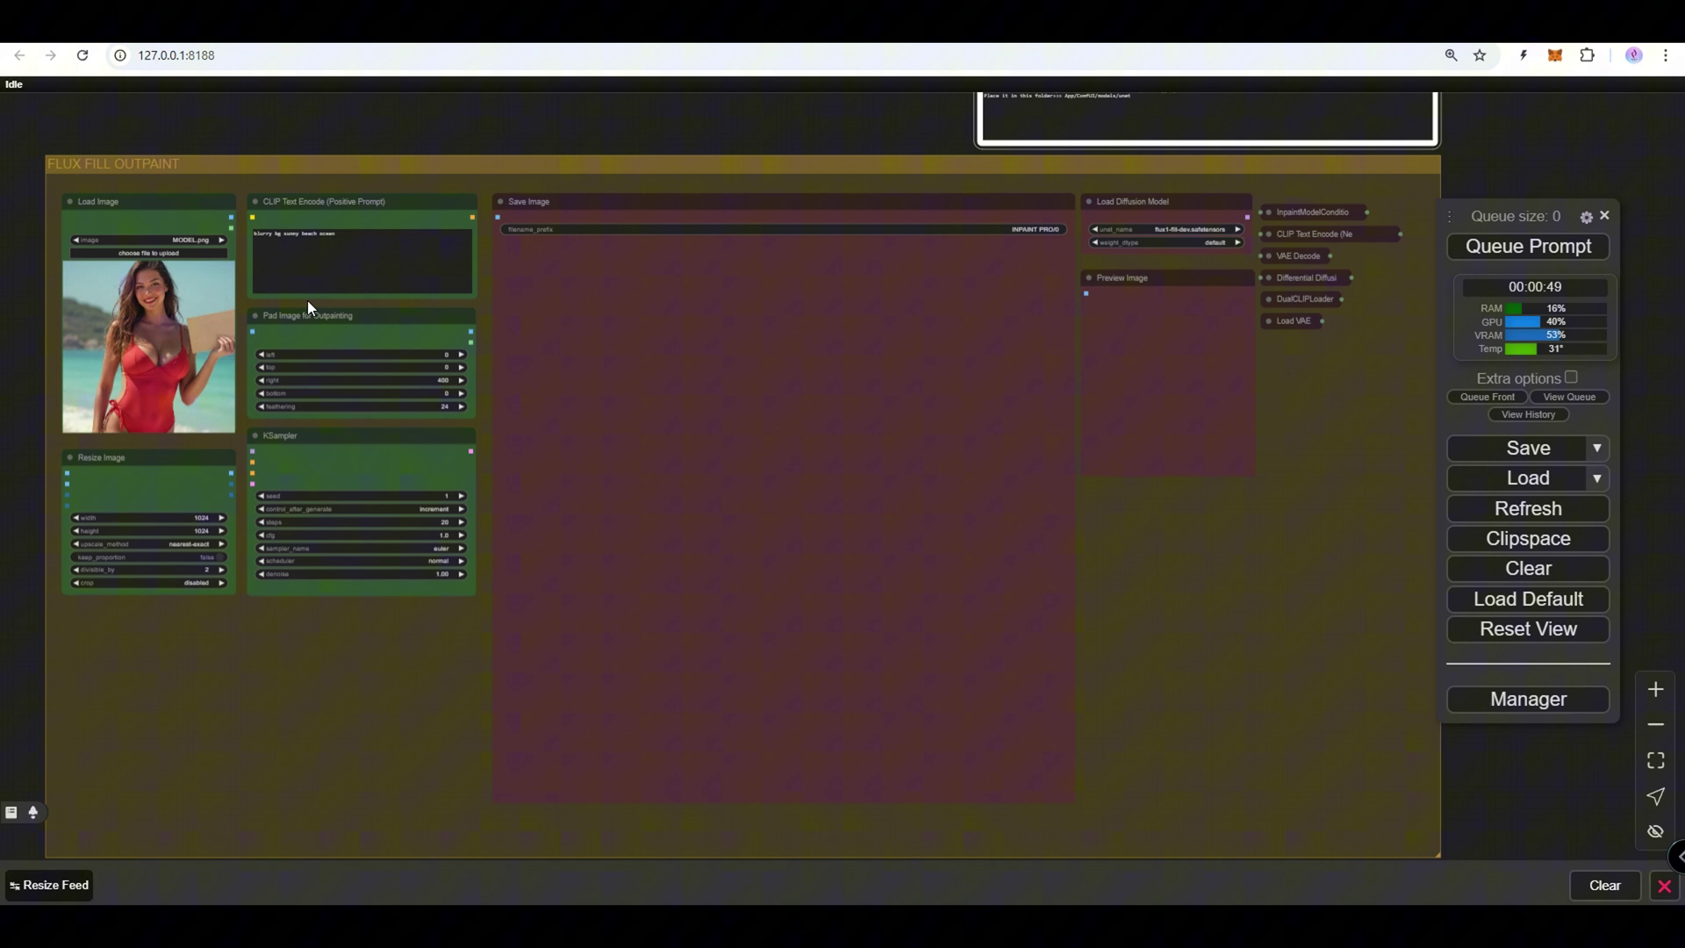
pyautogui.scroll(12, 307, 300)
pyautogui.scroll(3, 238, 304)
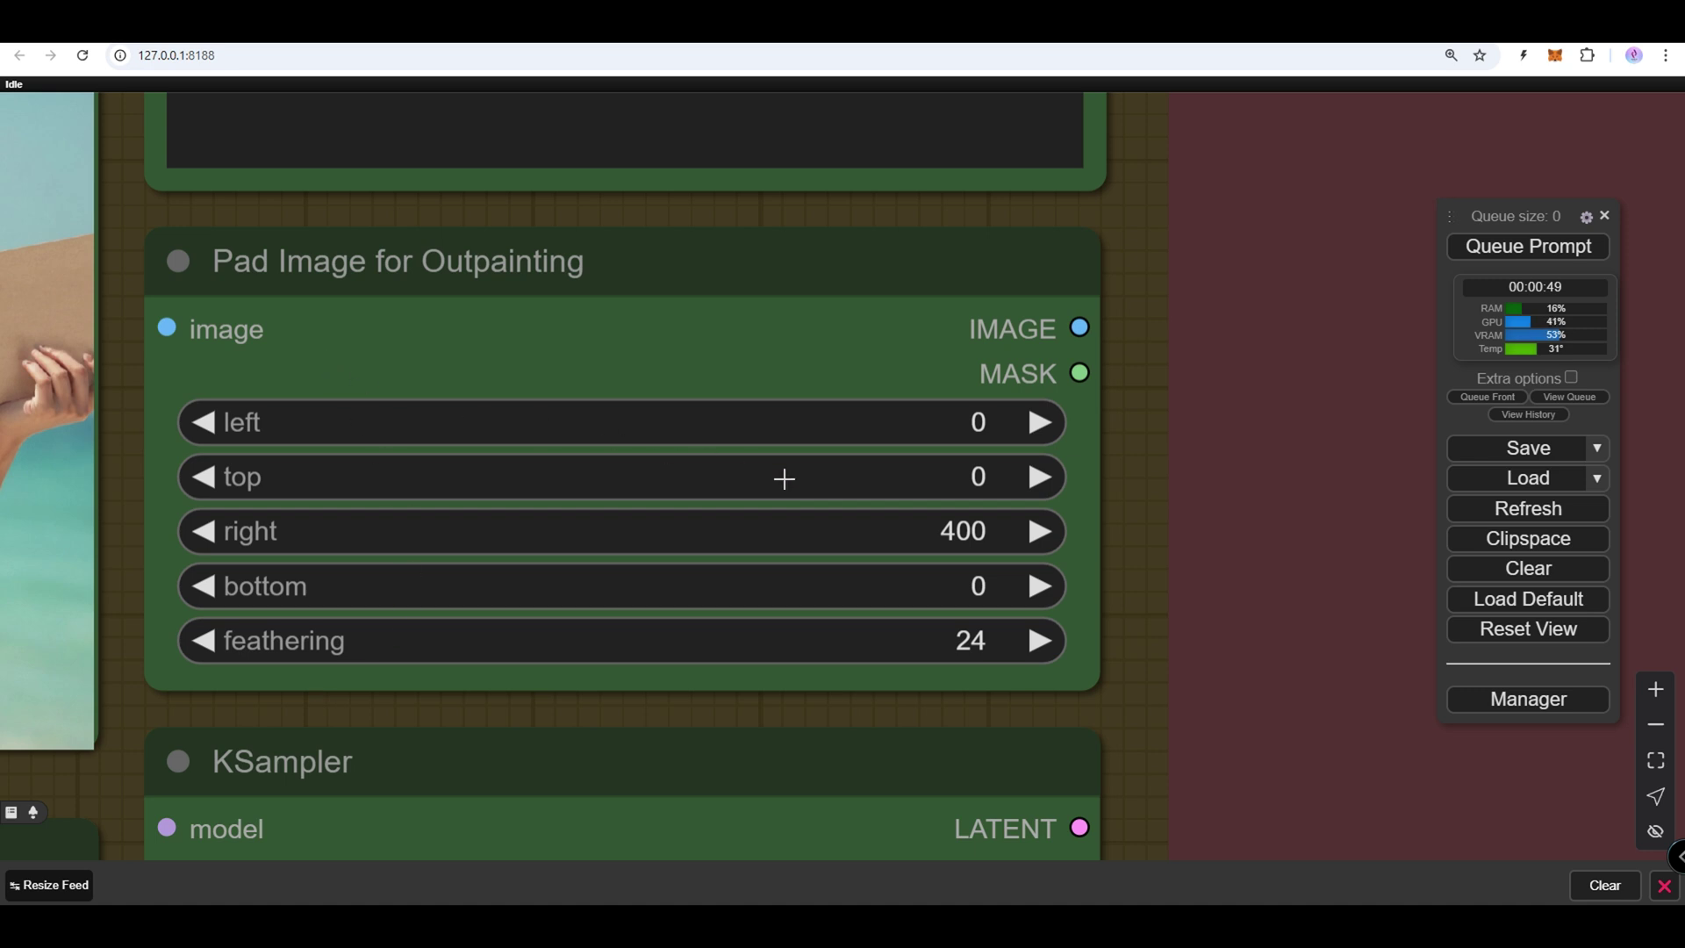
# Set the right padding to 400 and review the 'blurry bg sunny beach ocean' prompt.
pyautogui.click(970, 530)
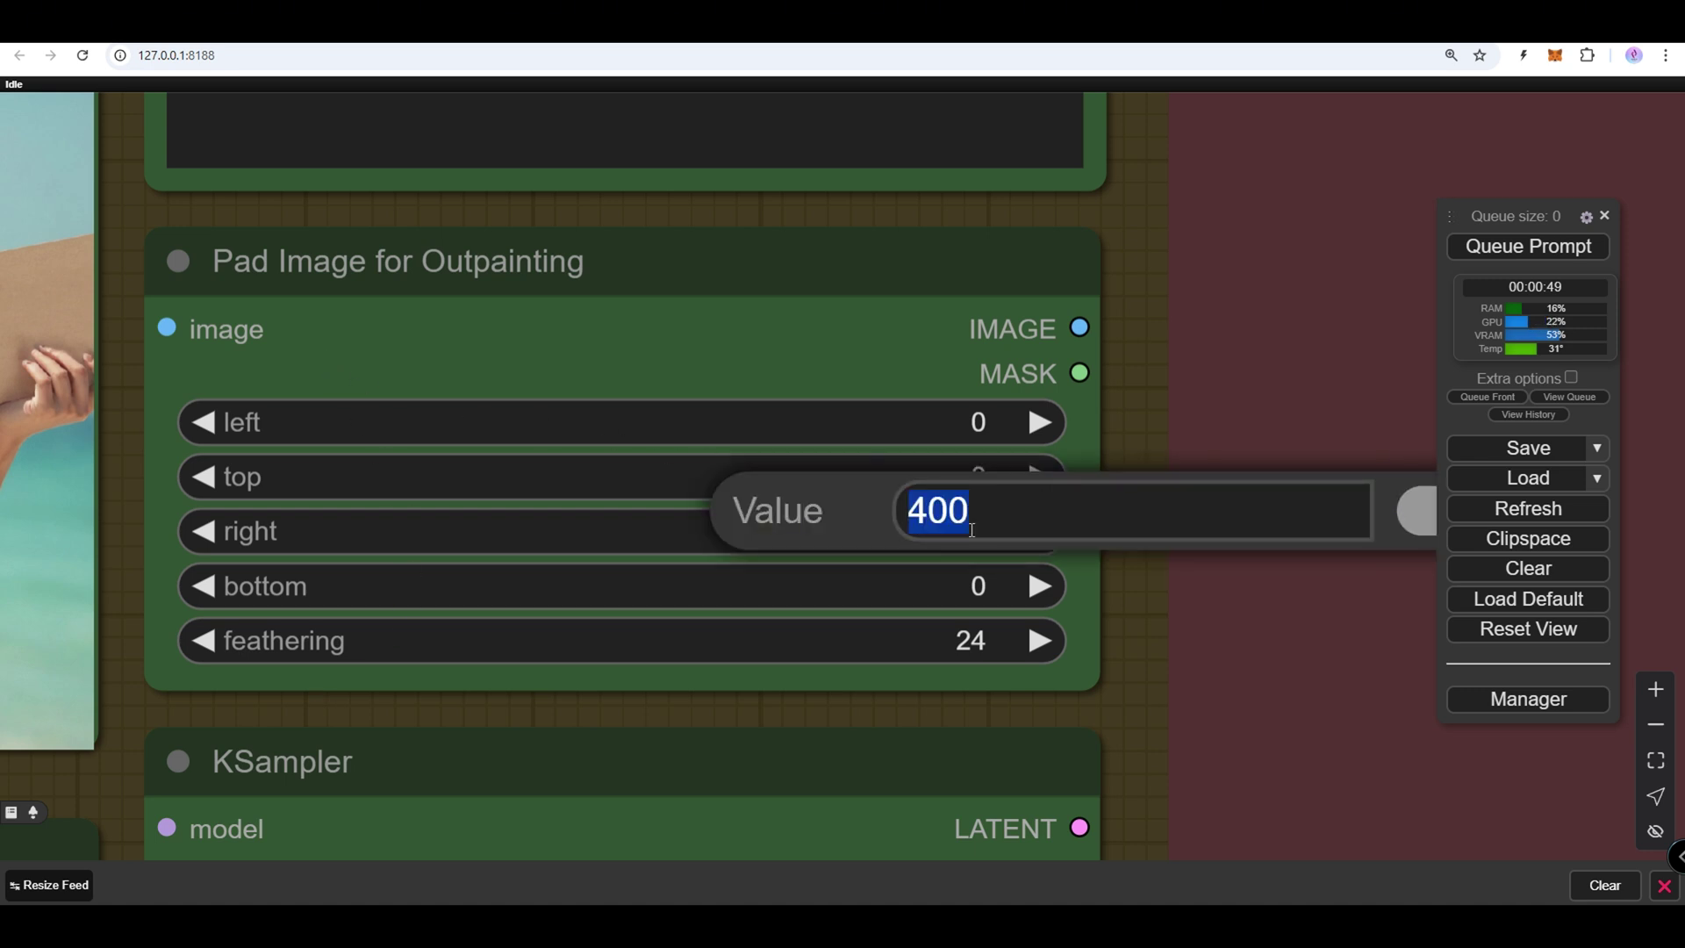
pyautogui.write('300')
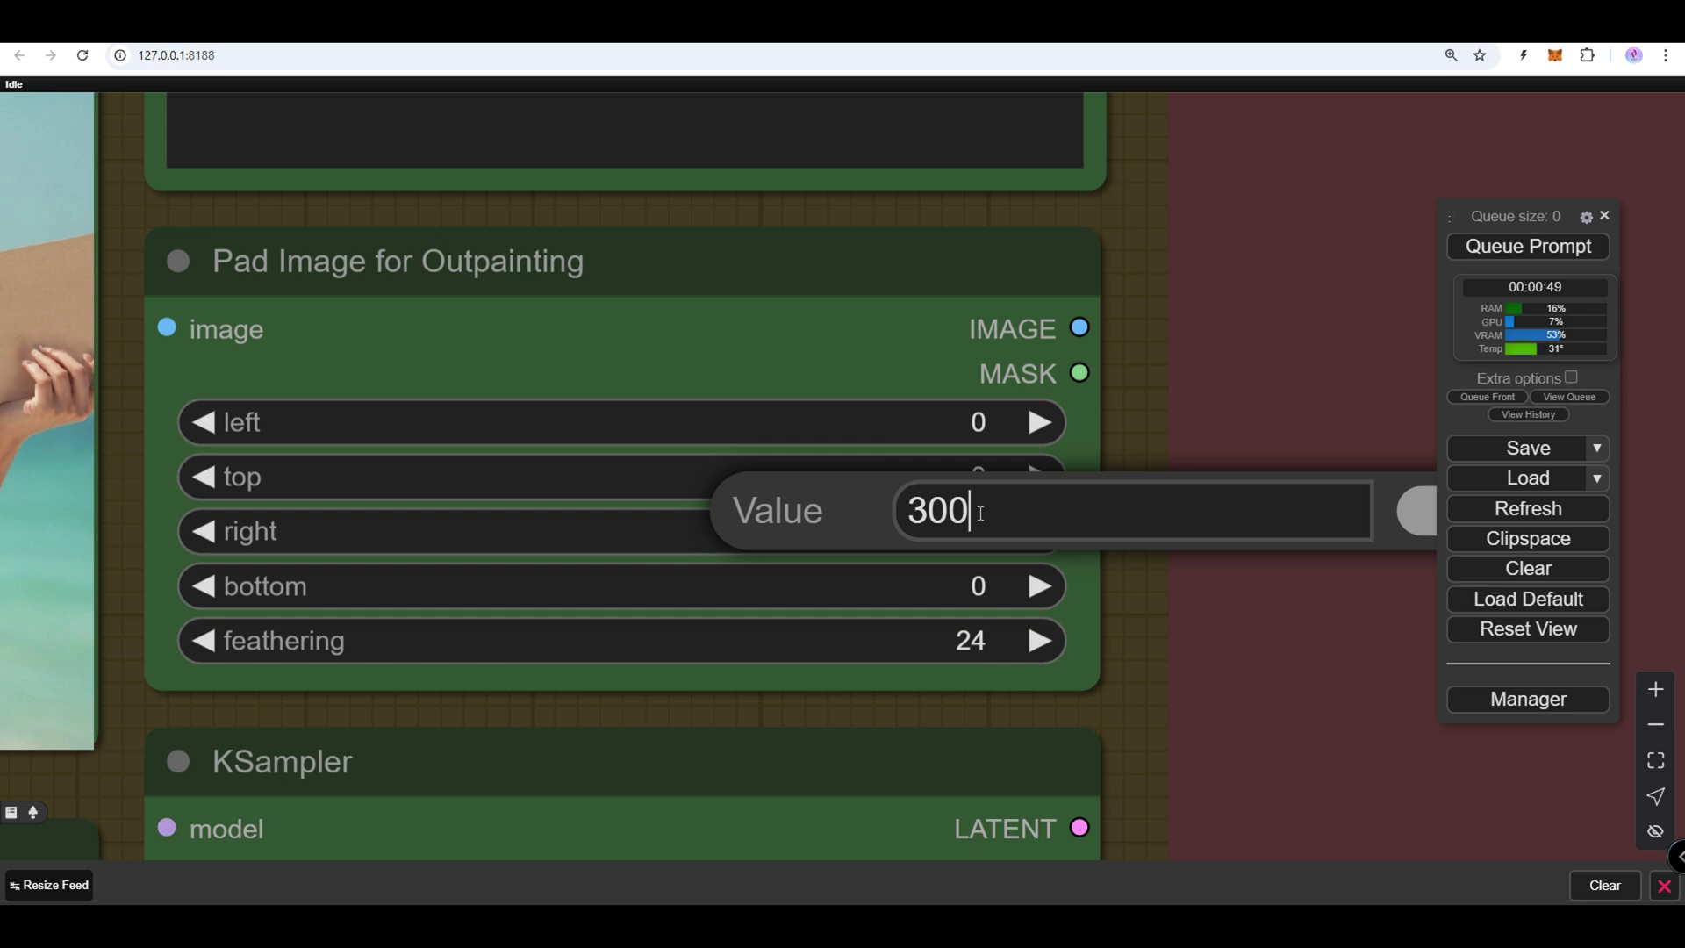
pyautogui.moveTo(981, 513); pyautogui.dragTo(862, 508)
pyautogui.write('400')
pyautogui.press('Return')
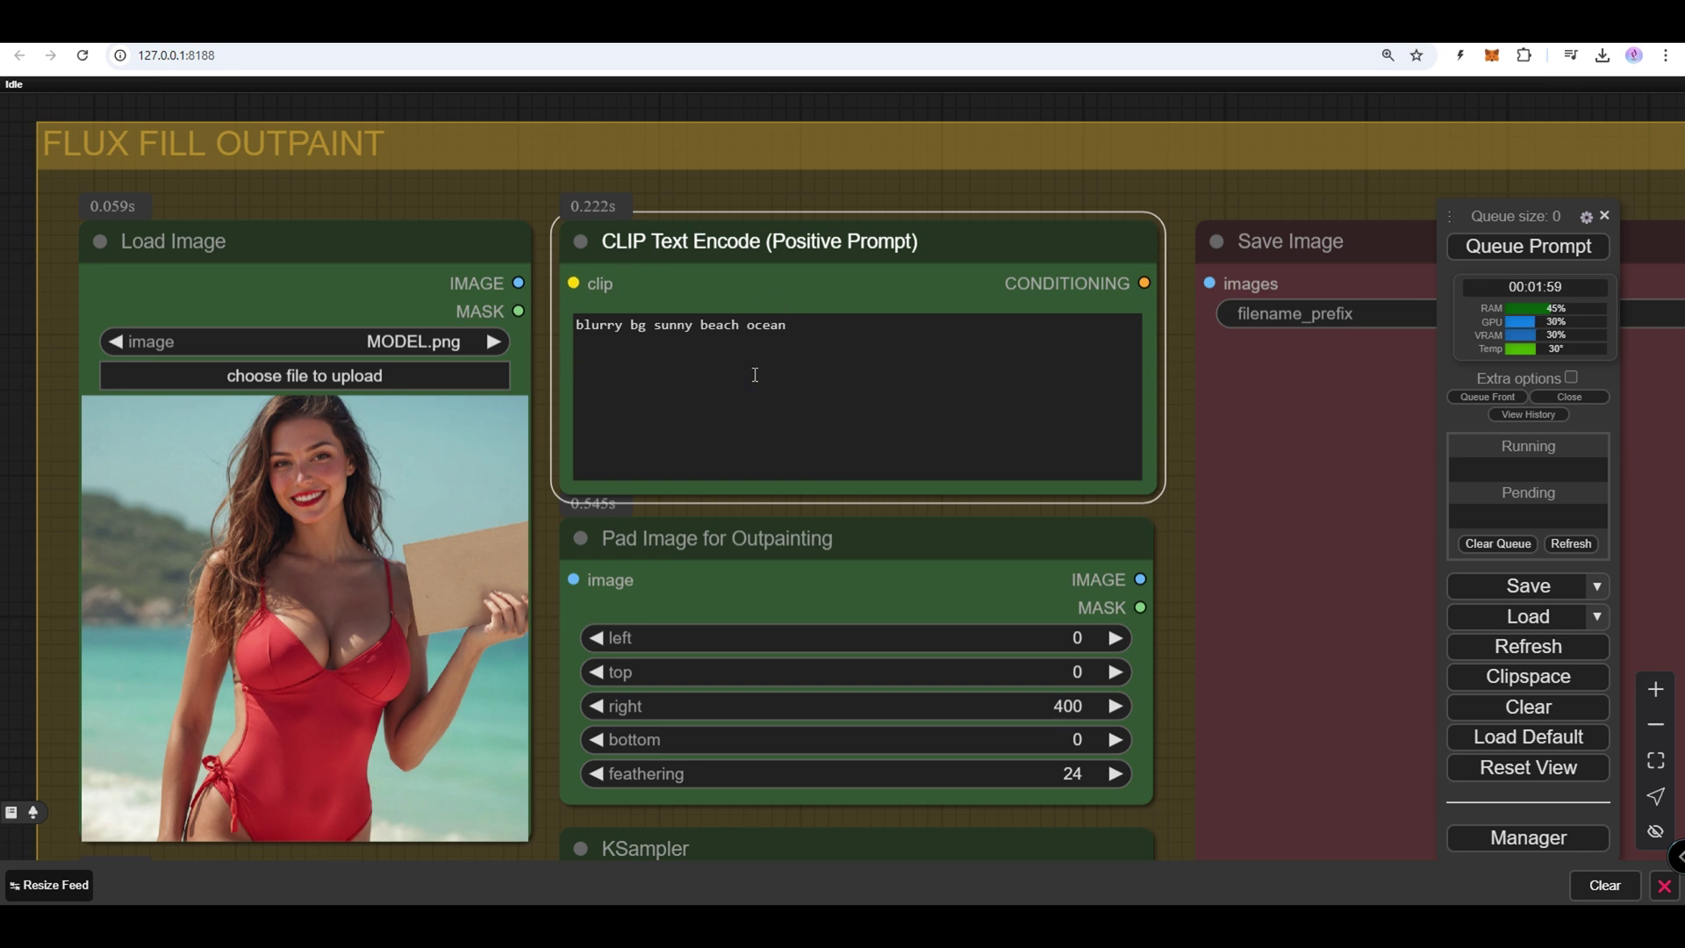
pyautogui.moveTo(794, 331); pyautogui.dragTo(575, 327)
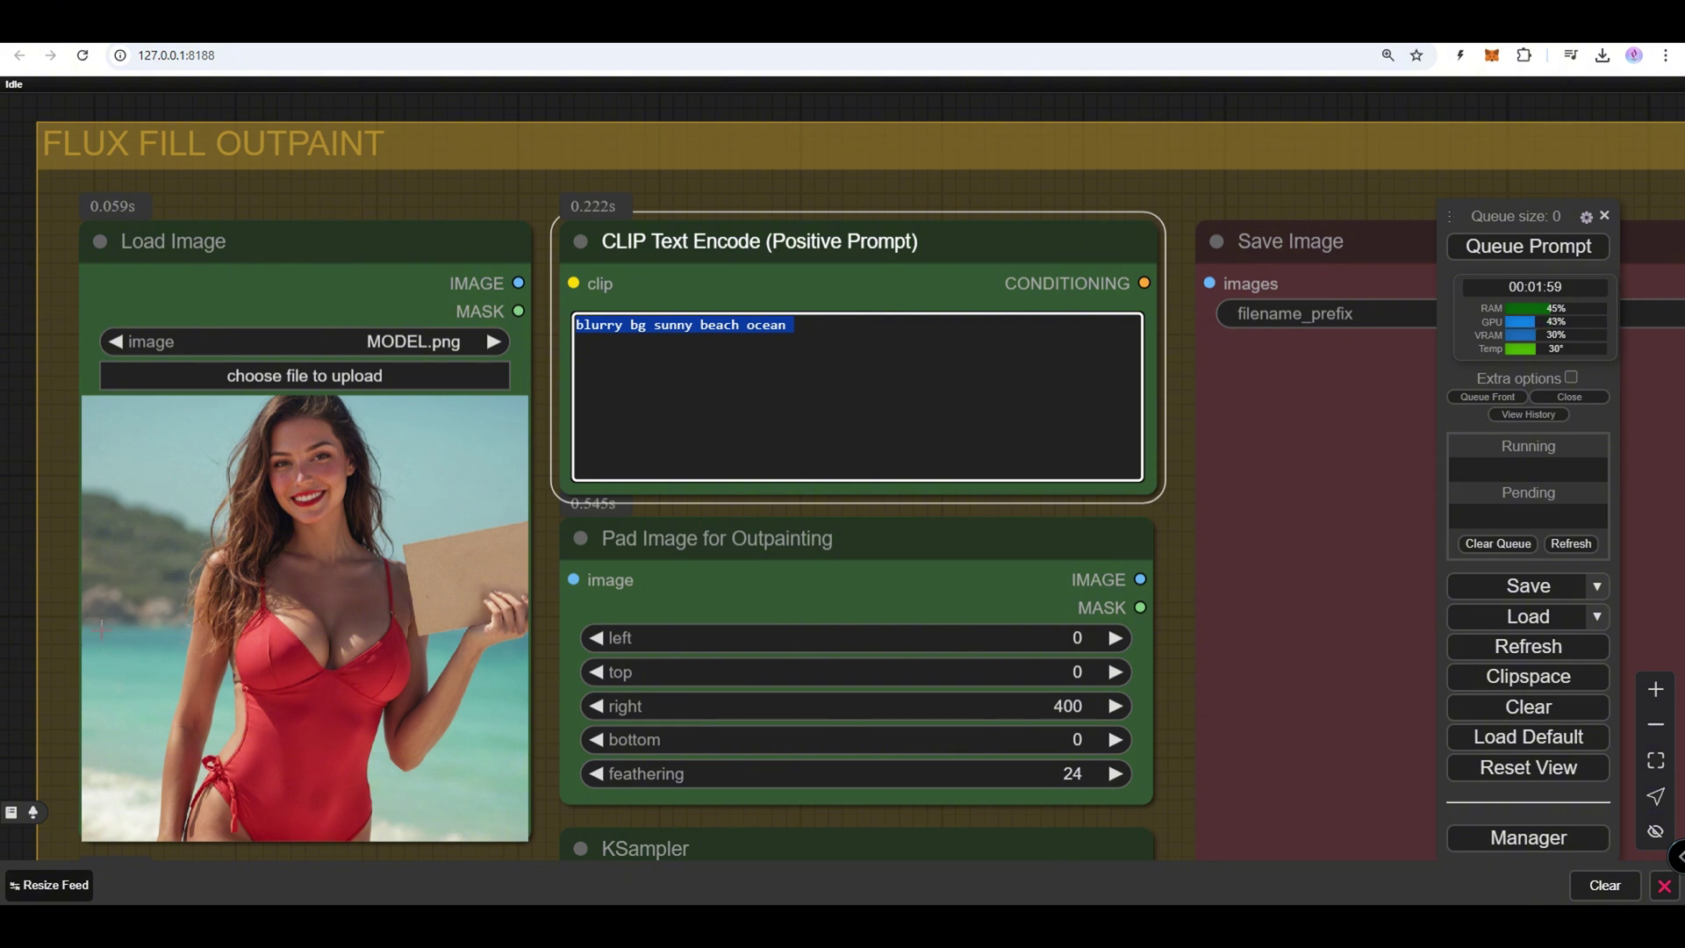
pyautogui.click(811, 327)
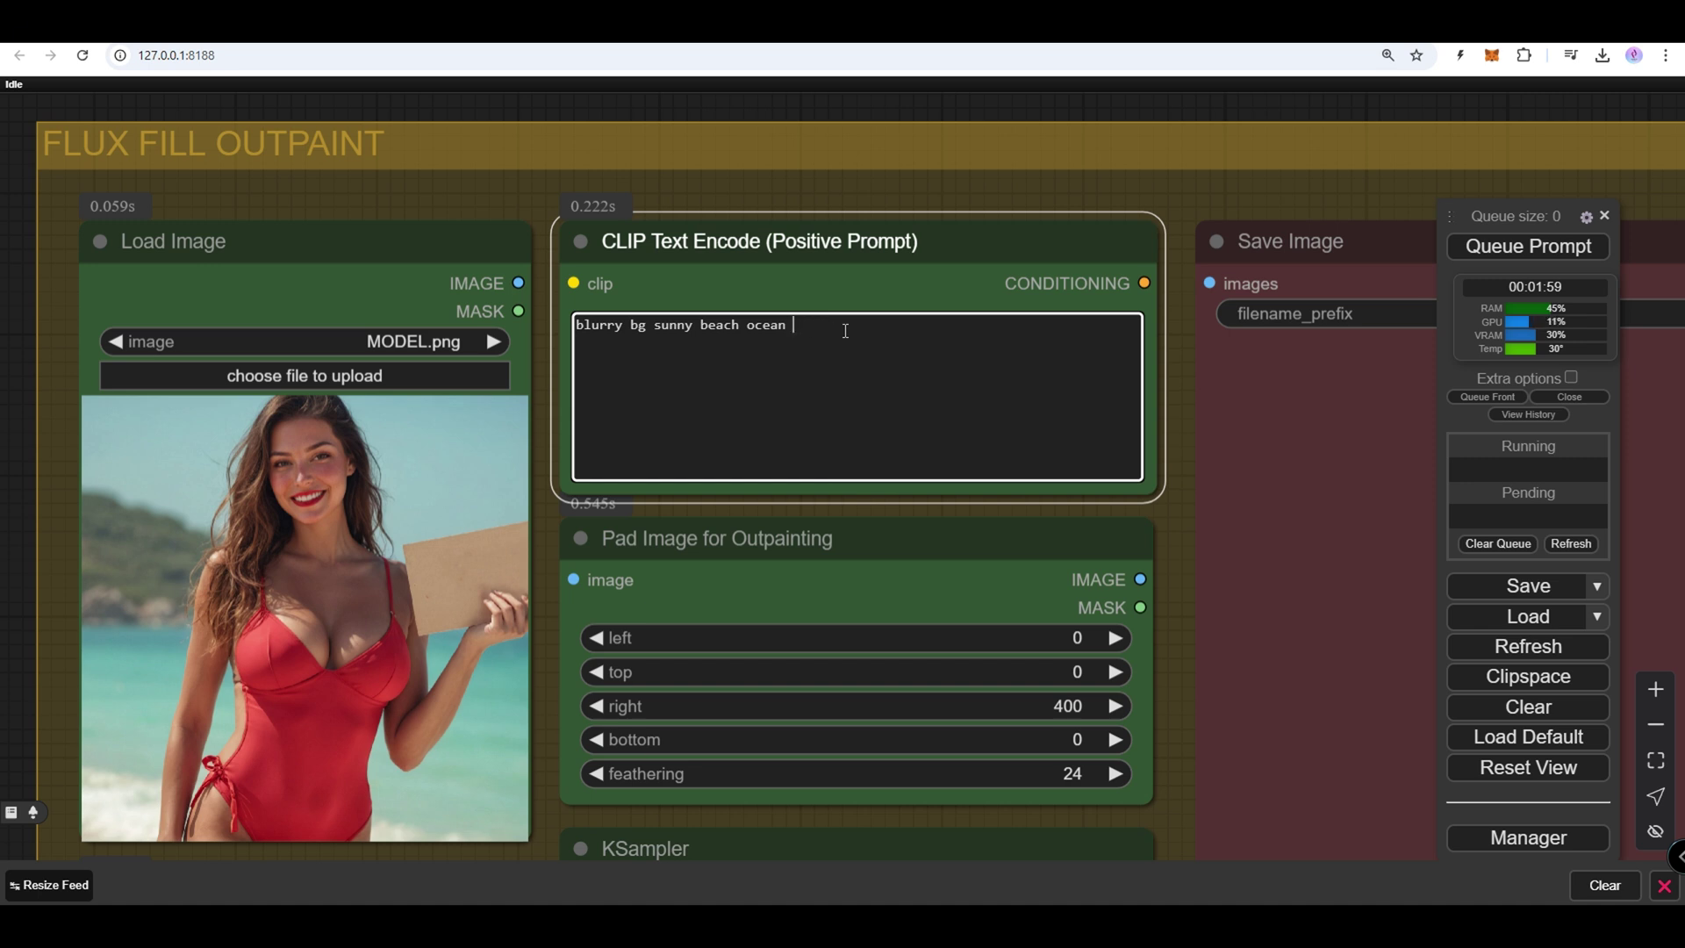
# Queue the outpaint generation with 400-pixel right padding.
pyautogui.click(1482, 248)
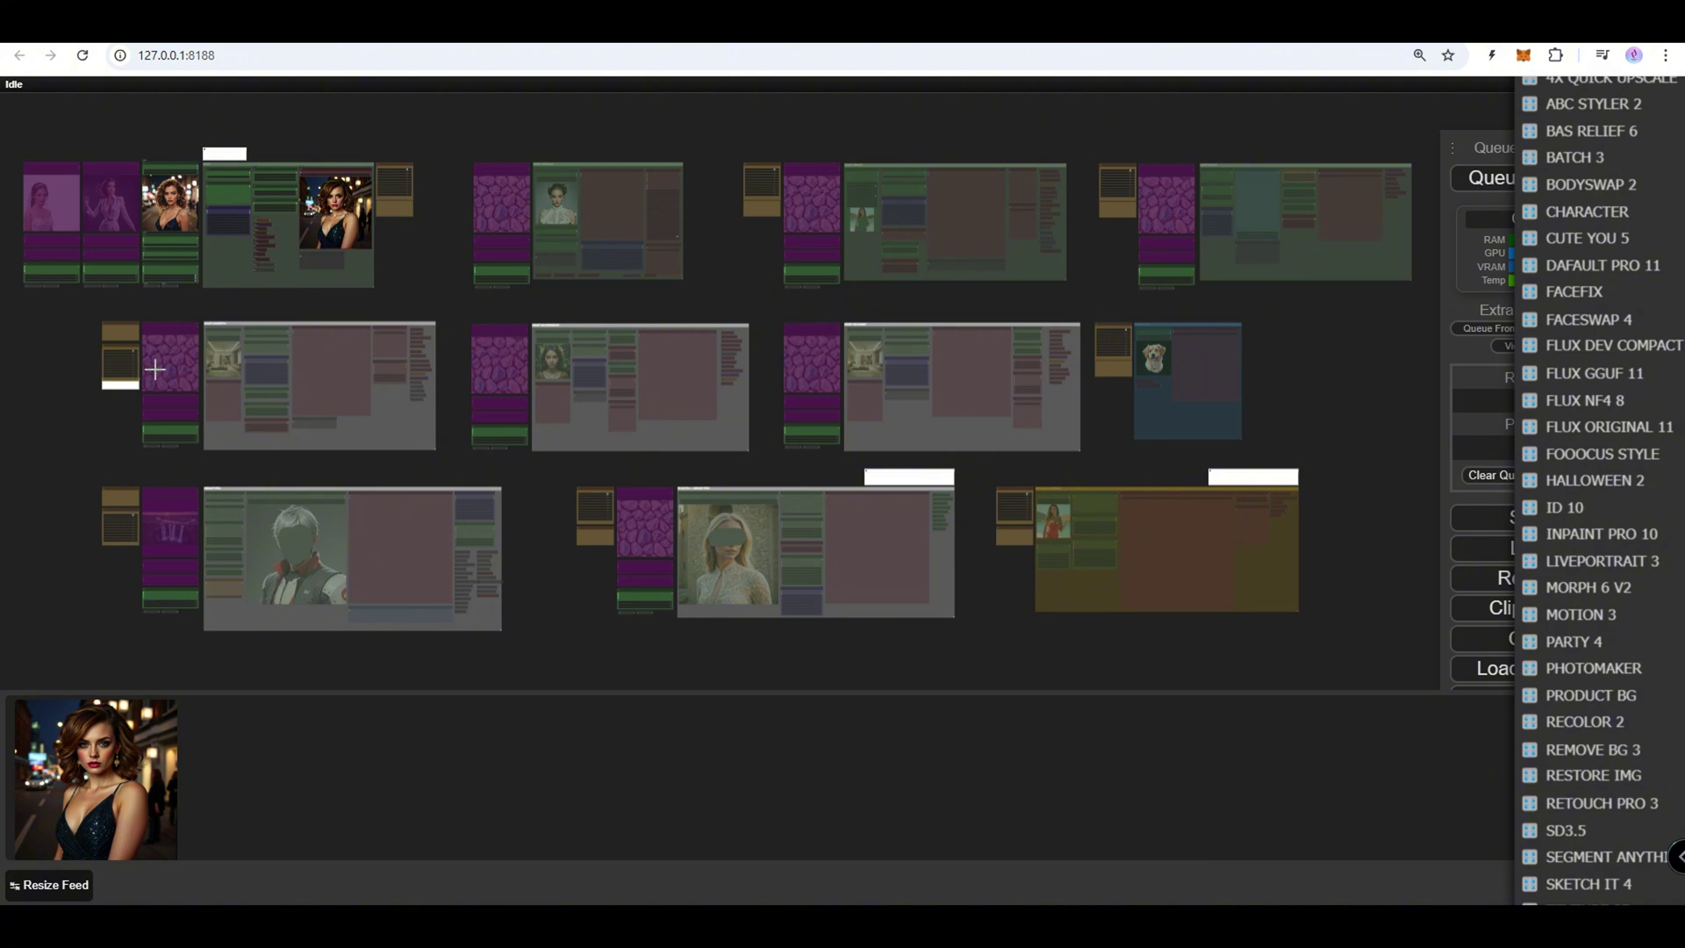
# Un-bypass the white-suit Redux style image nodes in the GGUF group with Ctrl+B.
pyautogui.scroll(10, 183, 150)
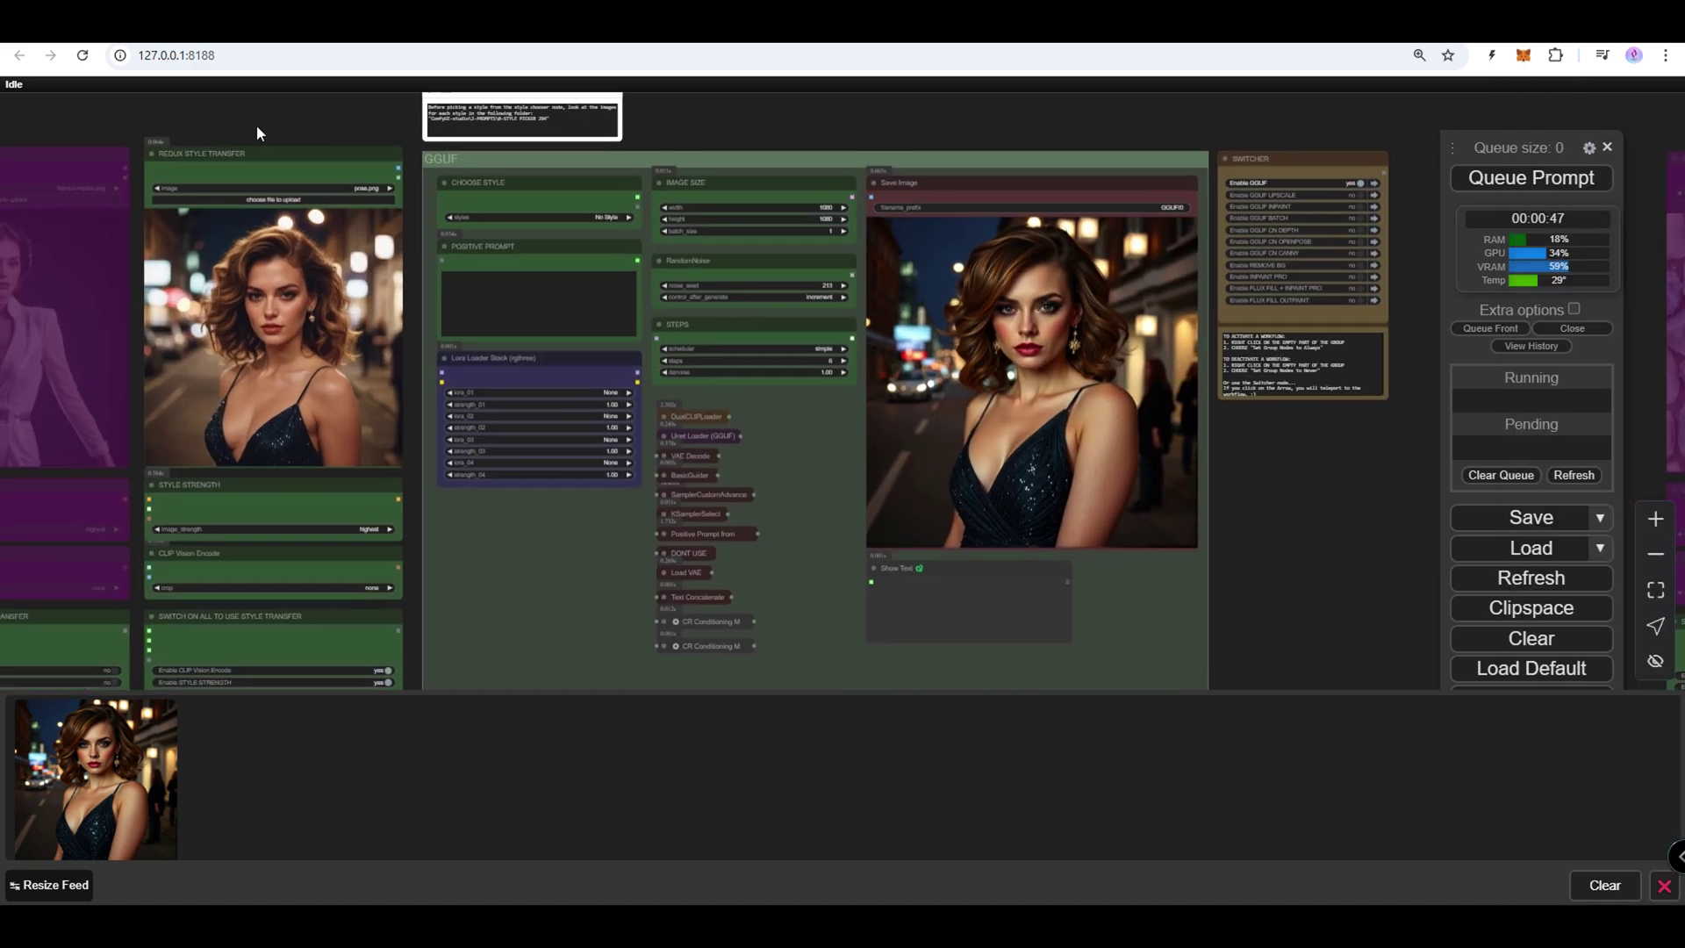
pyautogui.moveTo(257, 125); pyautogui.dragTo(339, 80)
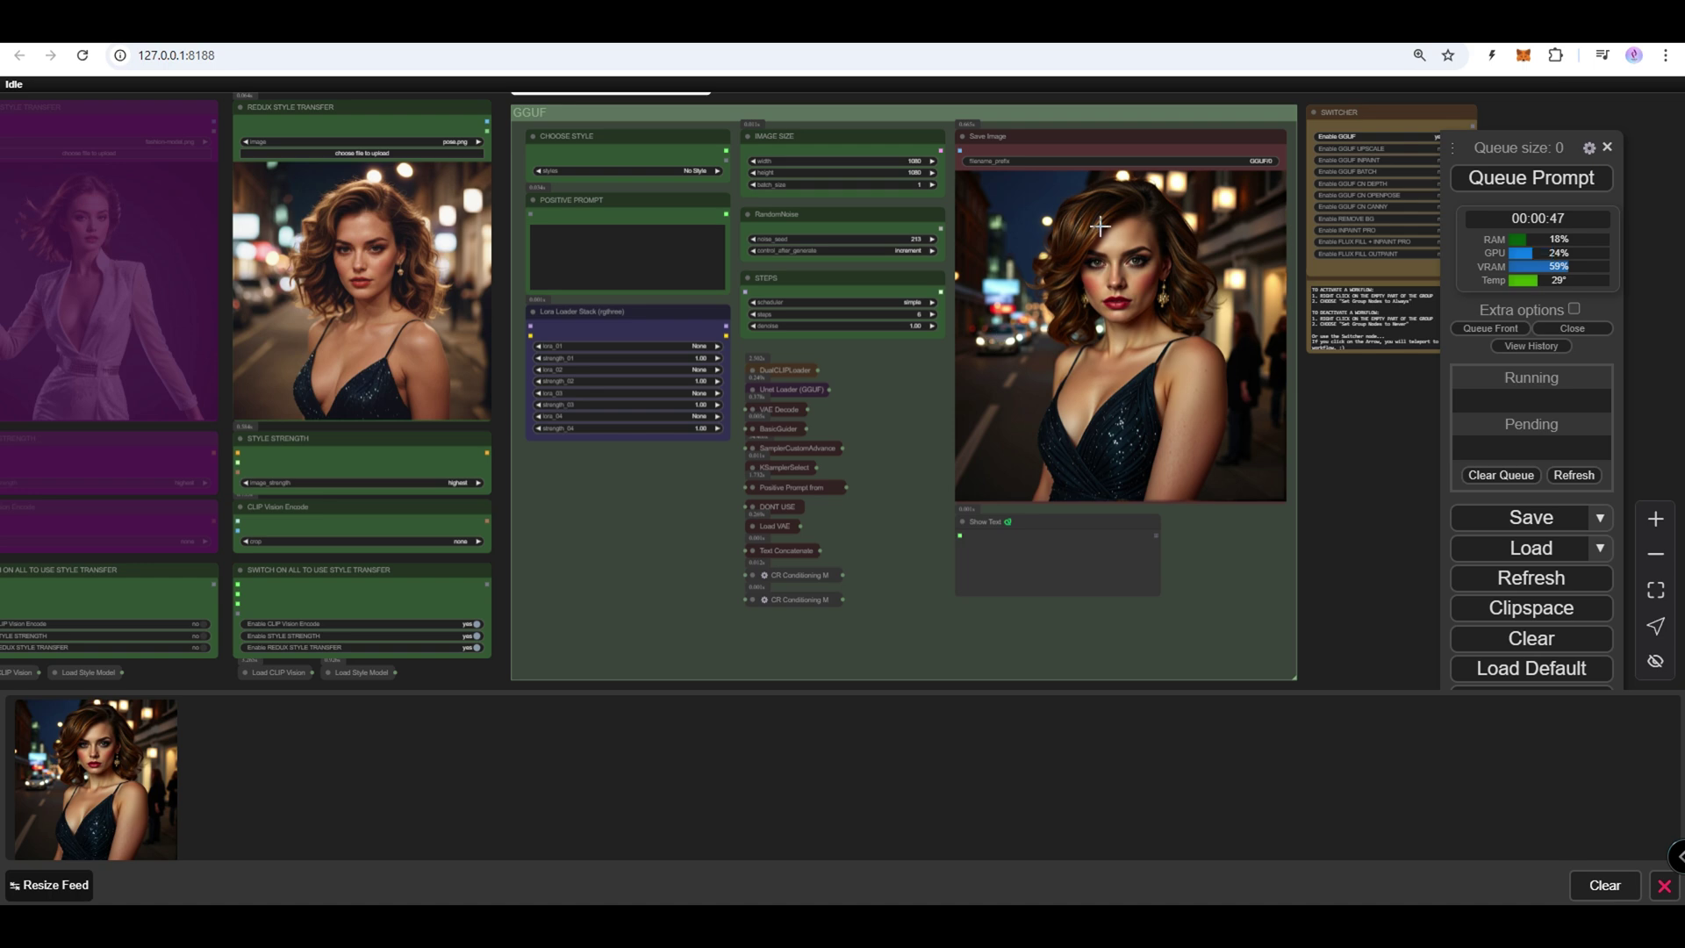
pyautogui.scroll(7, 648, 163)
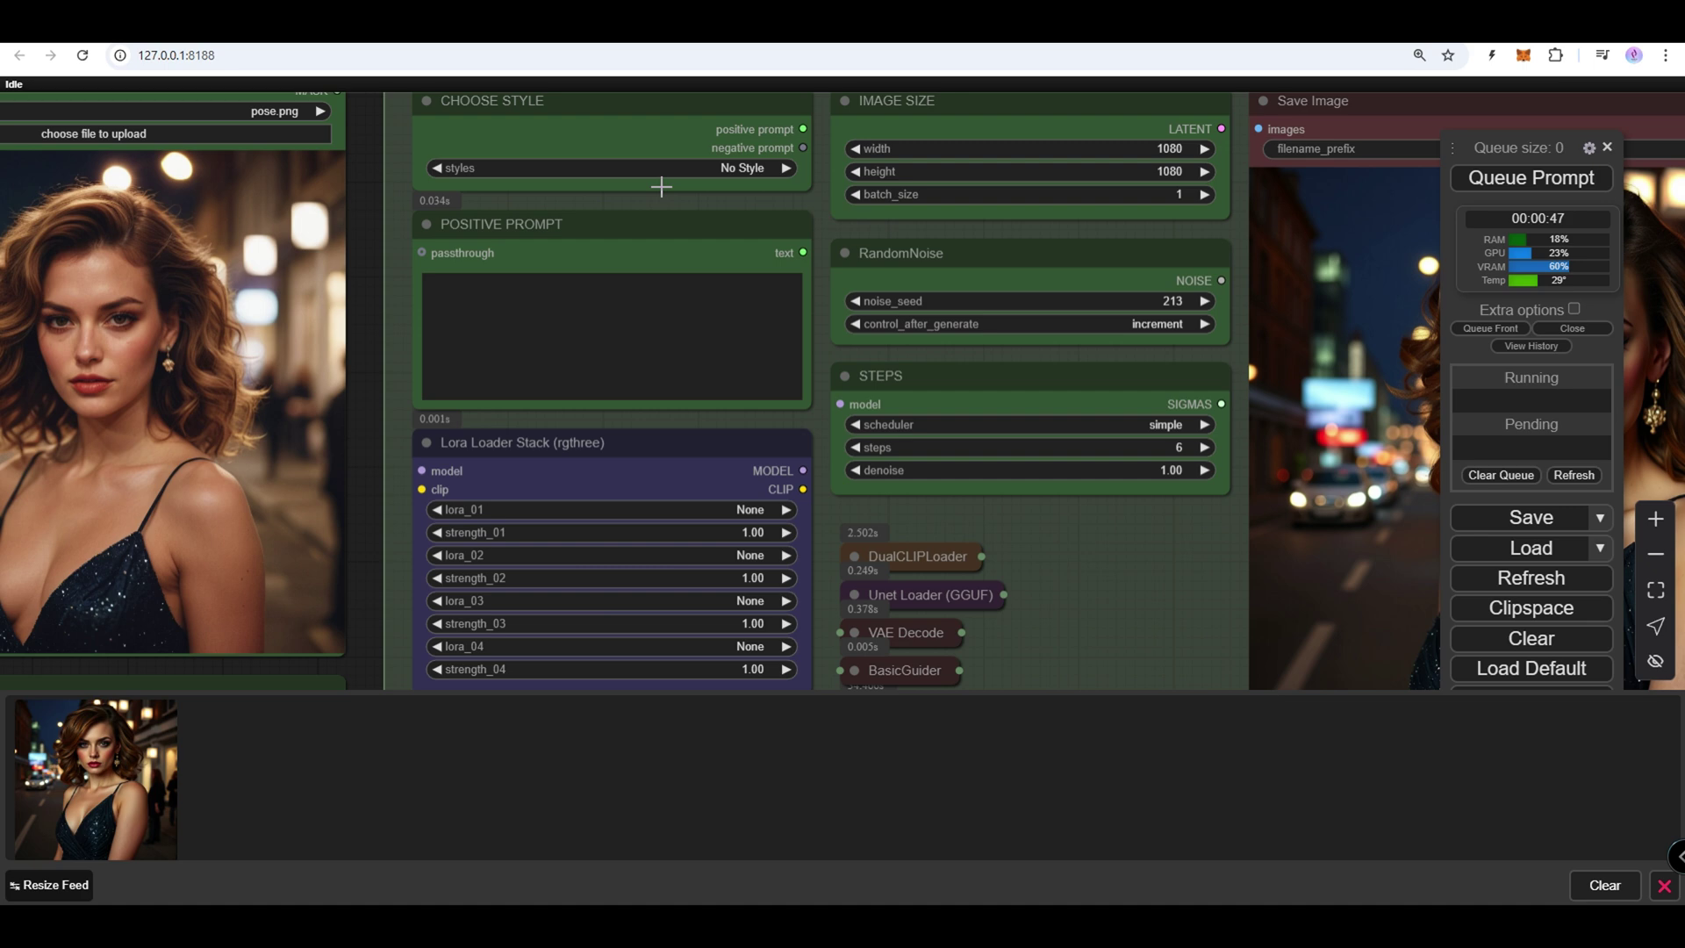
pyautogui.scroll(-7, 662, 187)
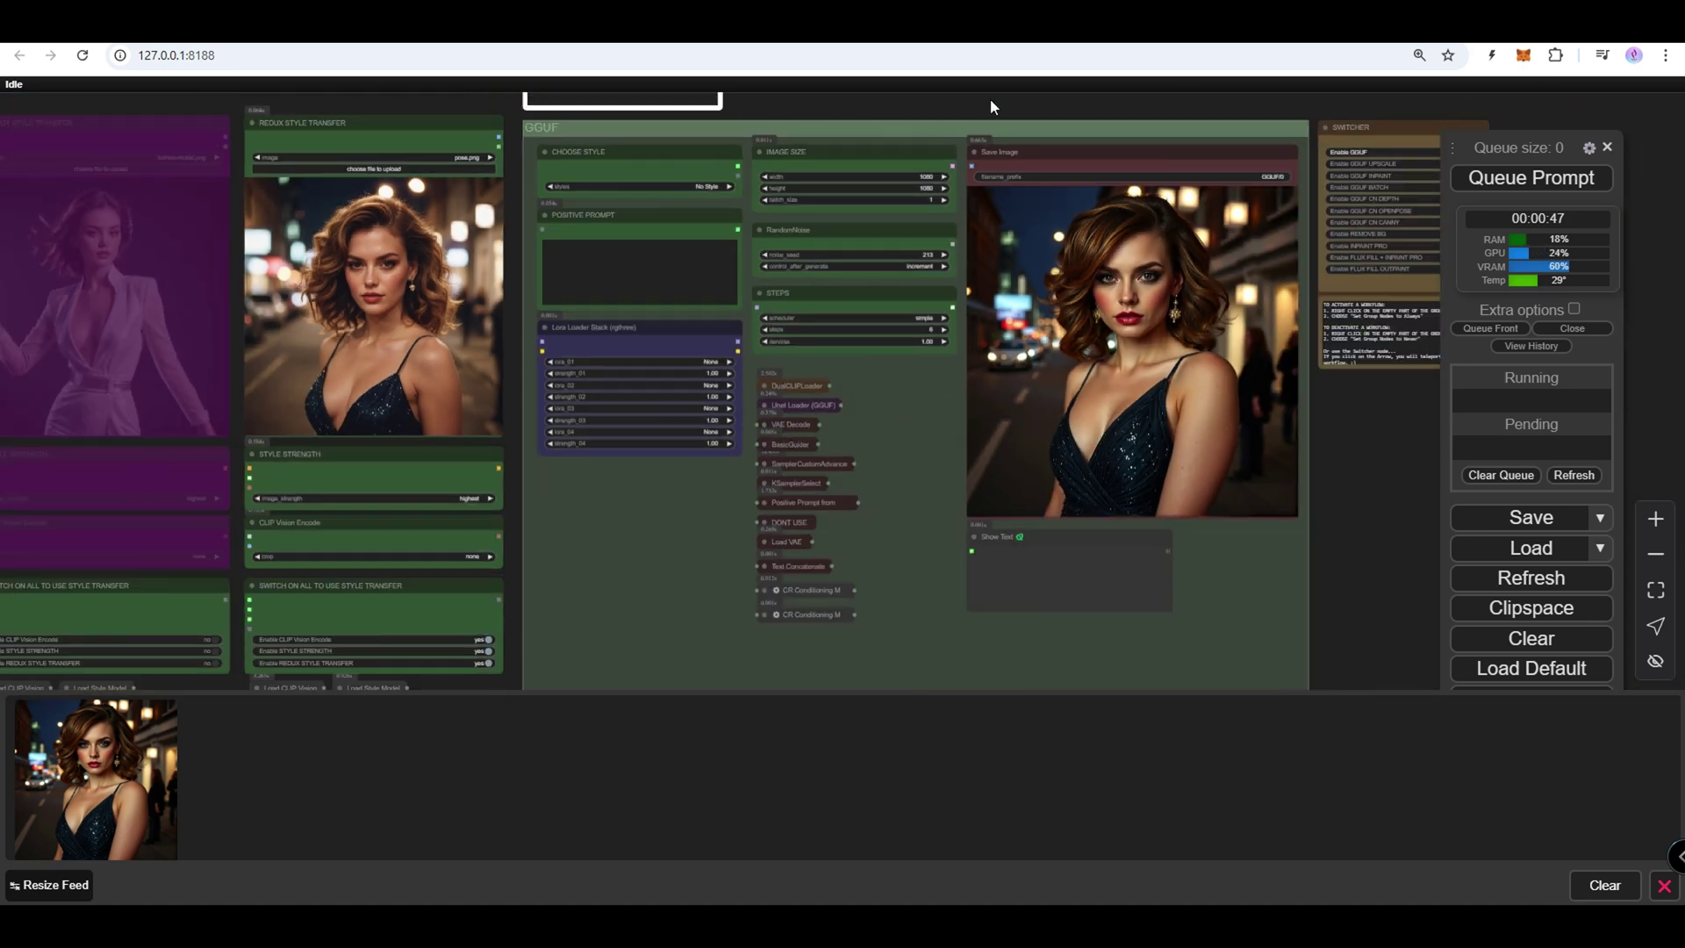
pyautogui.moveTo(990, 98); pyautogui.dragTo(897, 130)
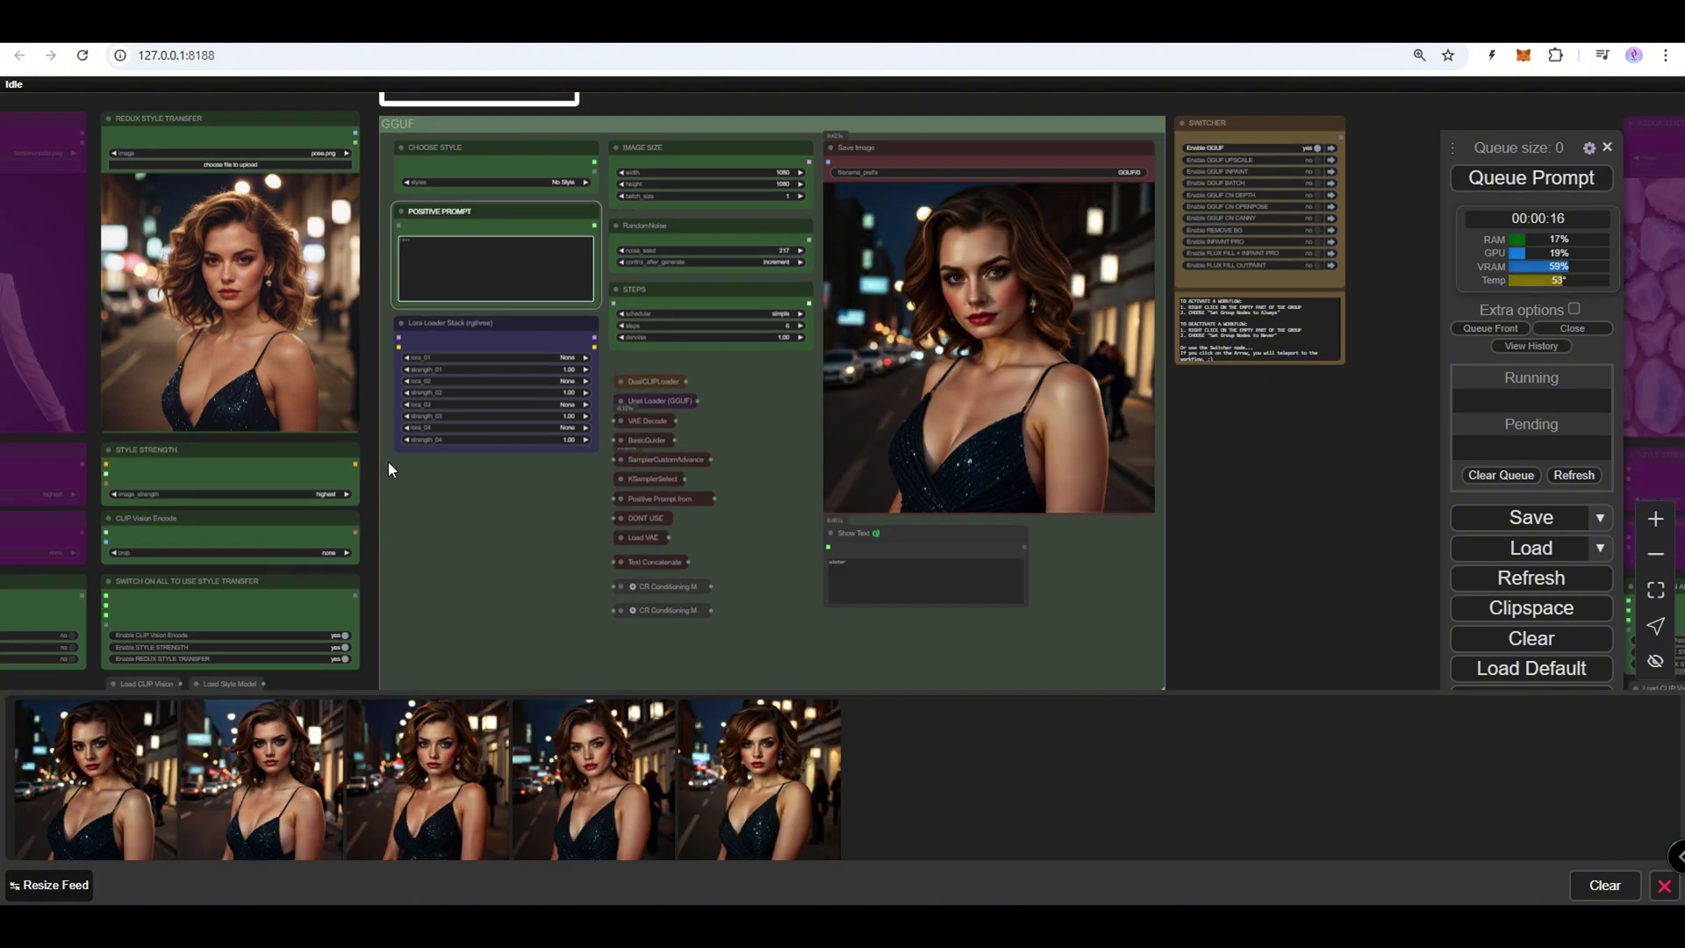
pyautogui.scroll(-3, 418, 462)
pyautogui.moveTo(418, 491); pyautogui.dragTo(740, 436)
pyautogui.scroll(2, 738, 434)
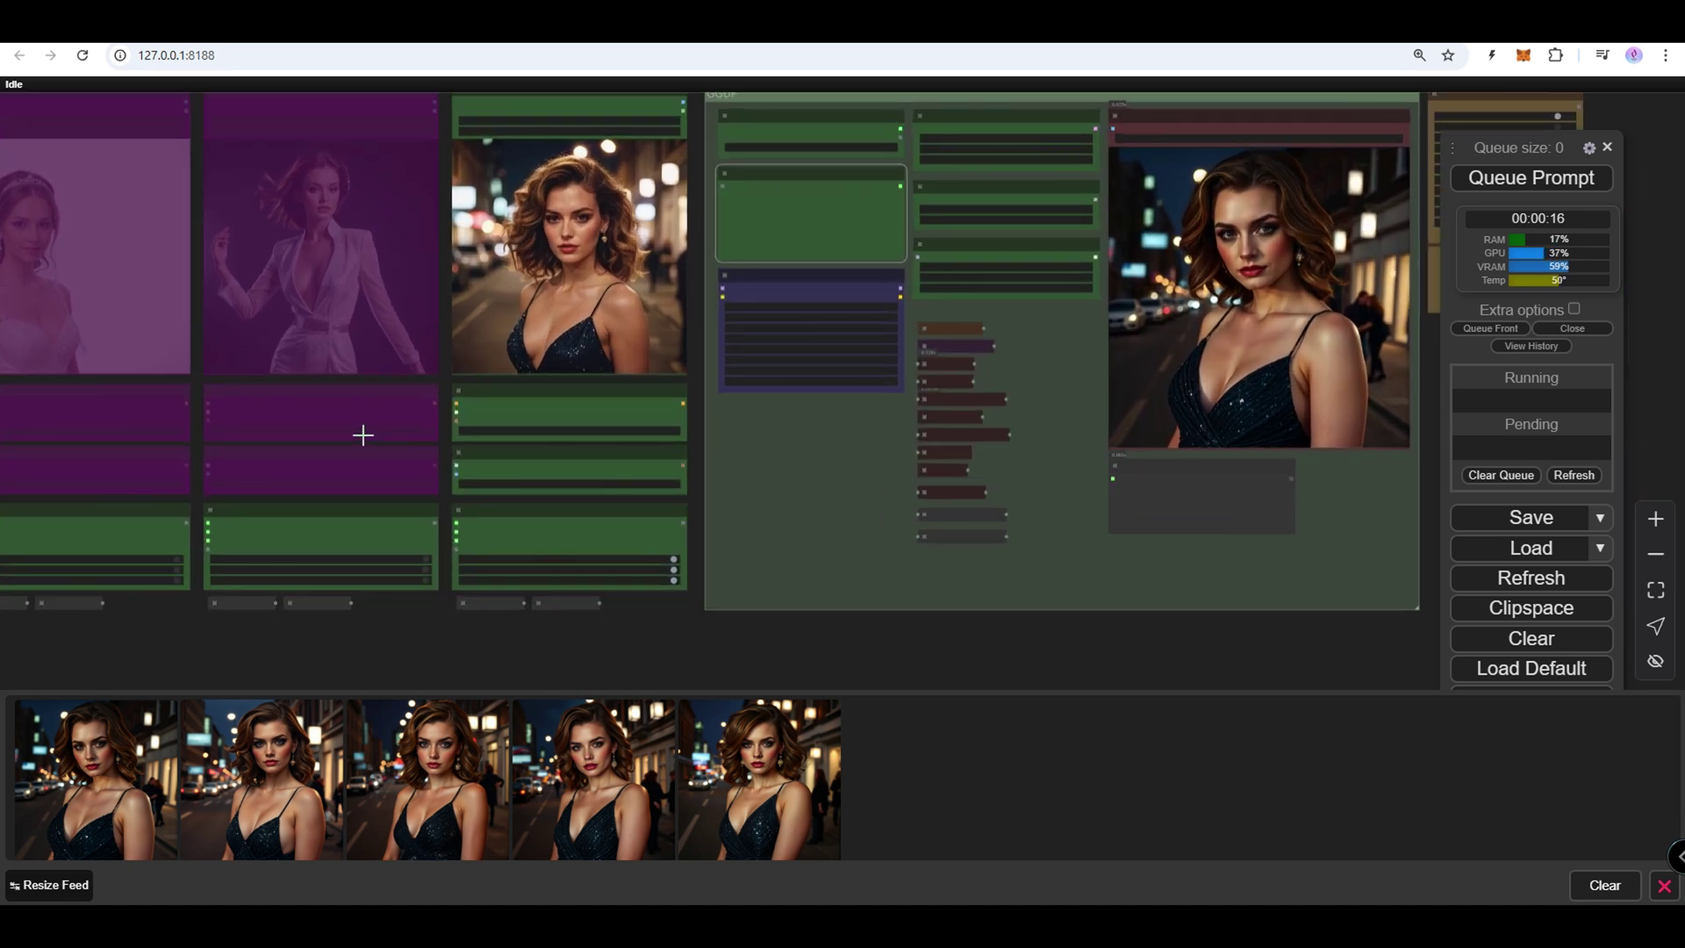
pyautogui.hotkey('ctrl', 'b')
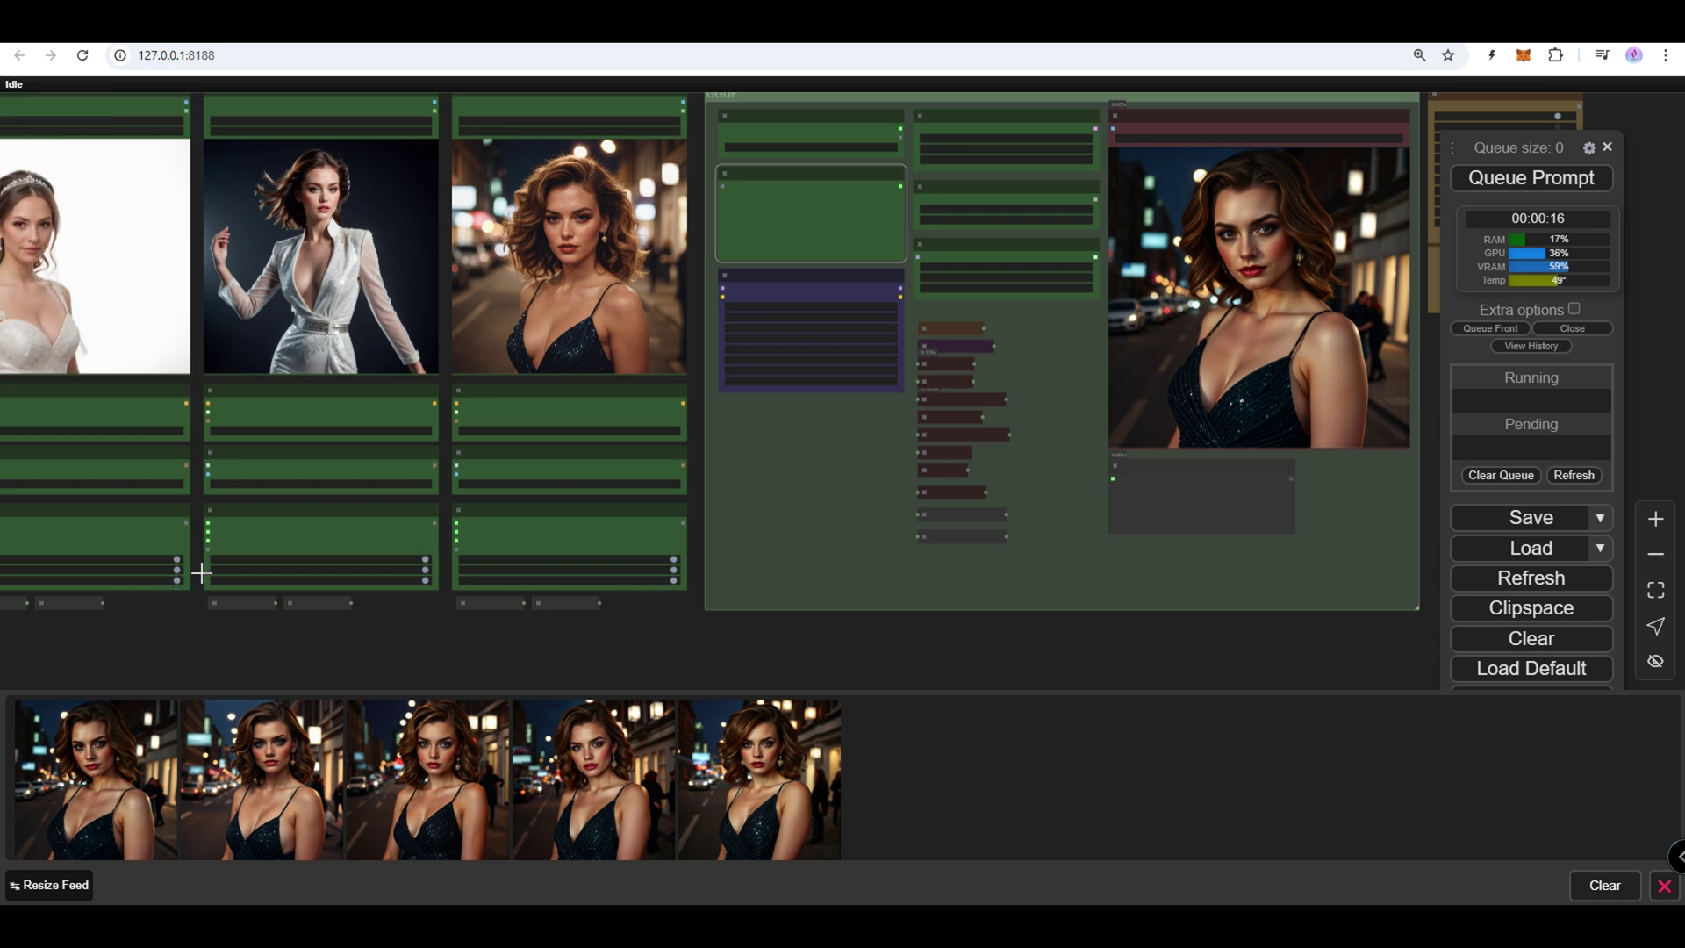
pyautogui.moveTo(784, 499); pyautogui.dragTo(851, 529)
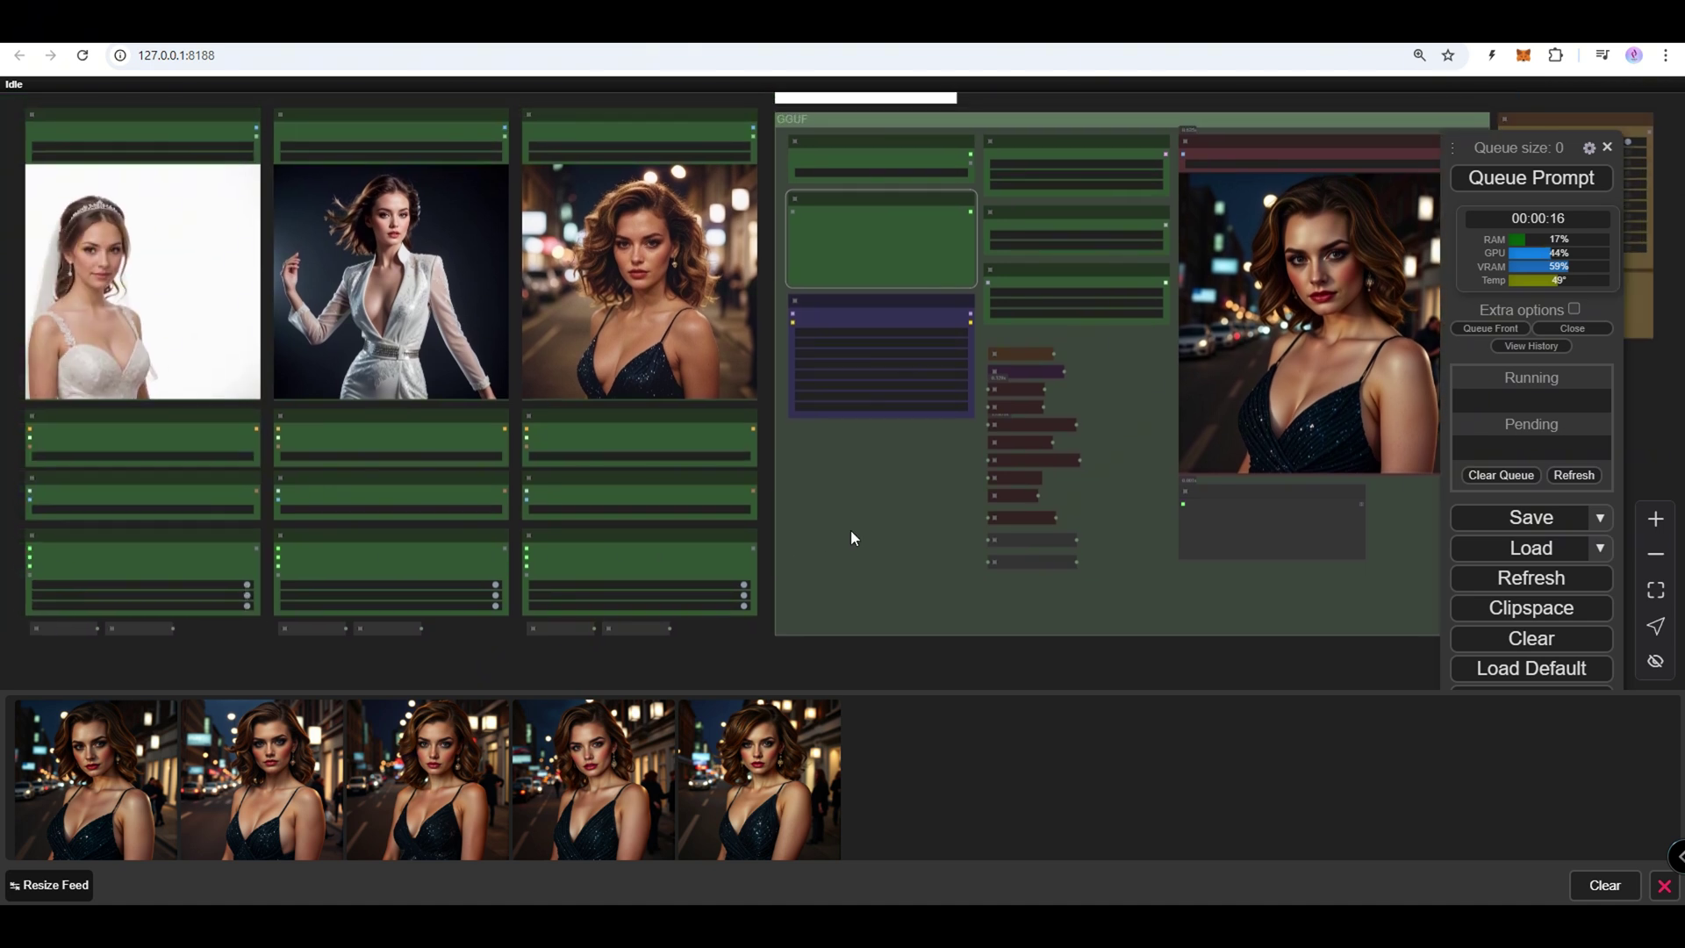
# Queue the GGUF generation and zoom in on the new white-gown, tiara portrait.
pyautogui.click(1542, 185)
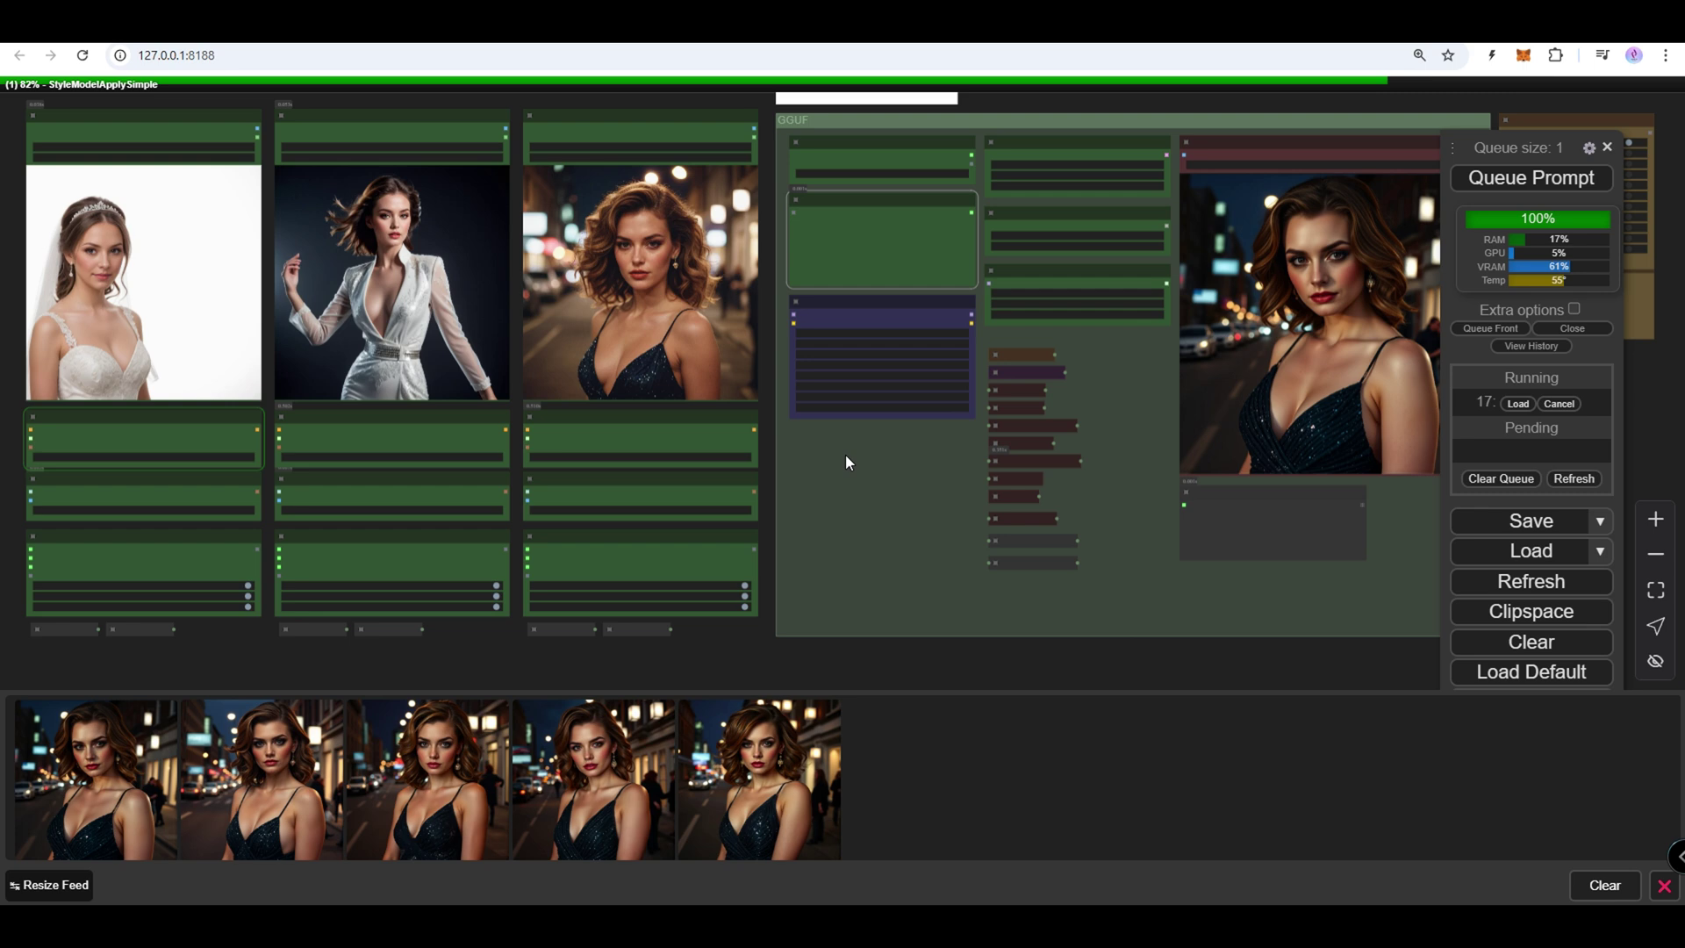
pyautogui.hscroll(3, 845, 455)
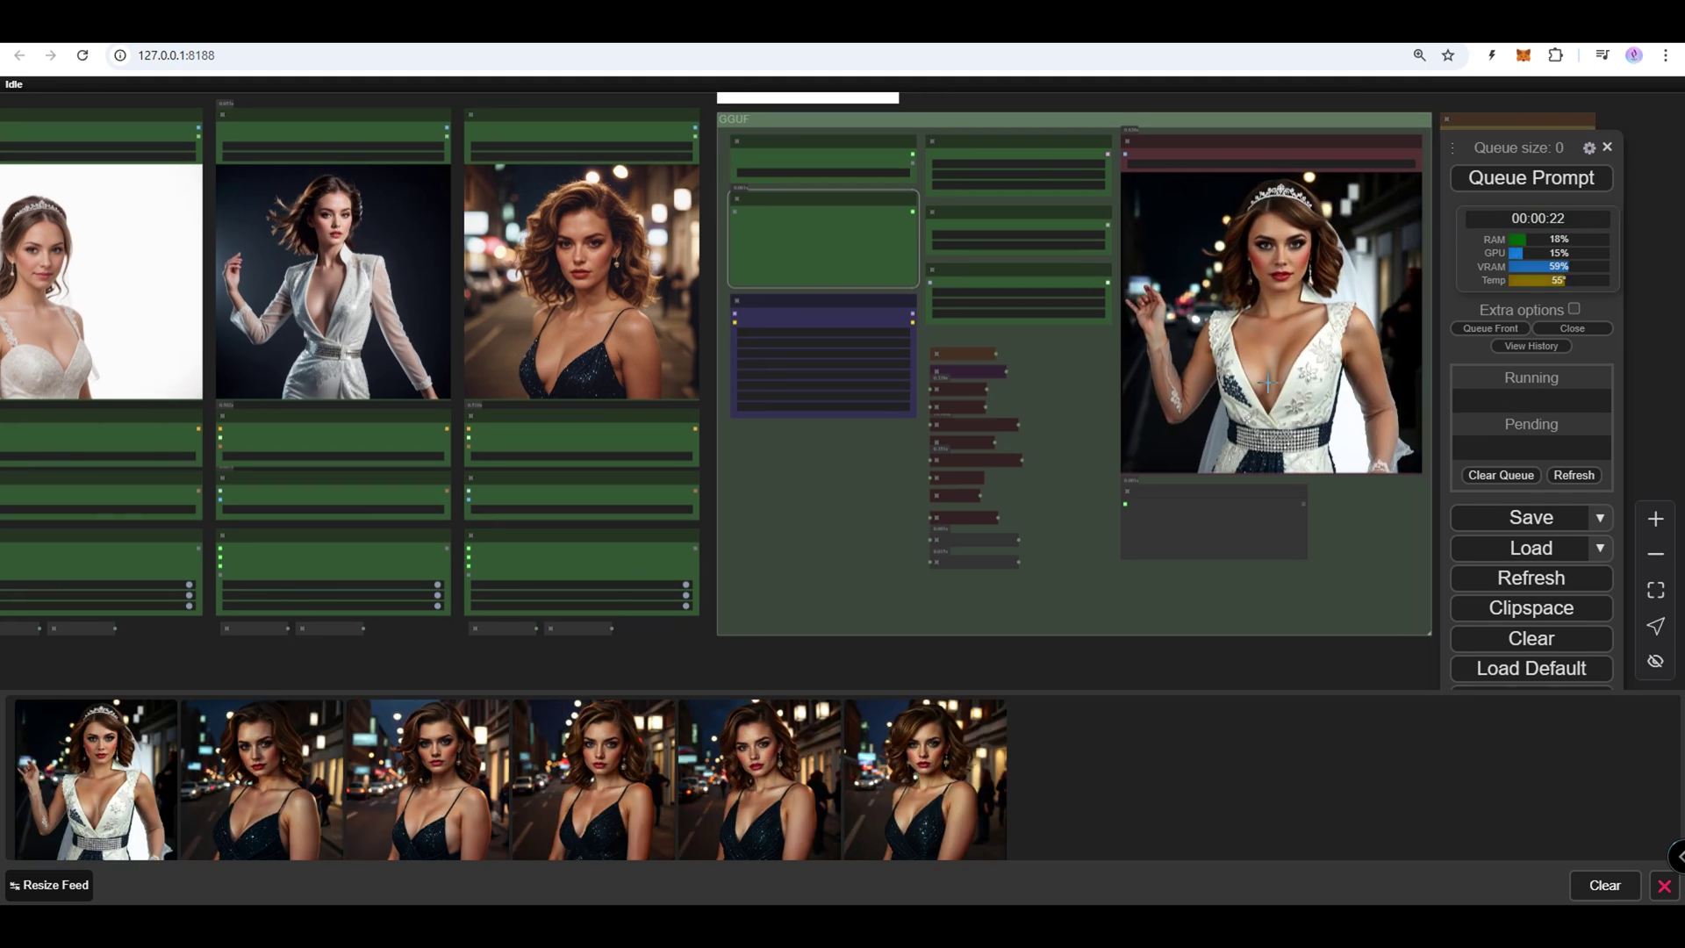
pyautogui.moveTo(1366, 531); pyautogui.dragTo(1006, 539)
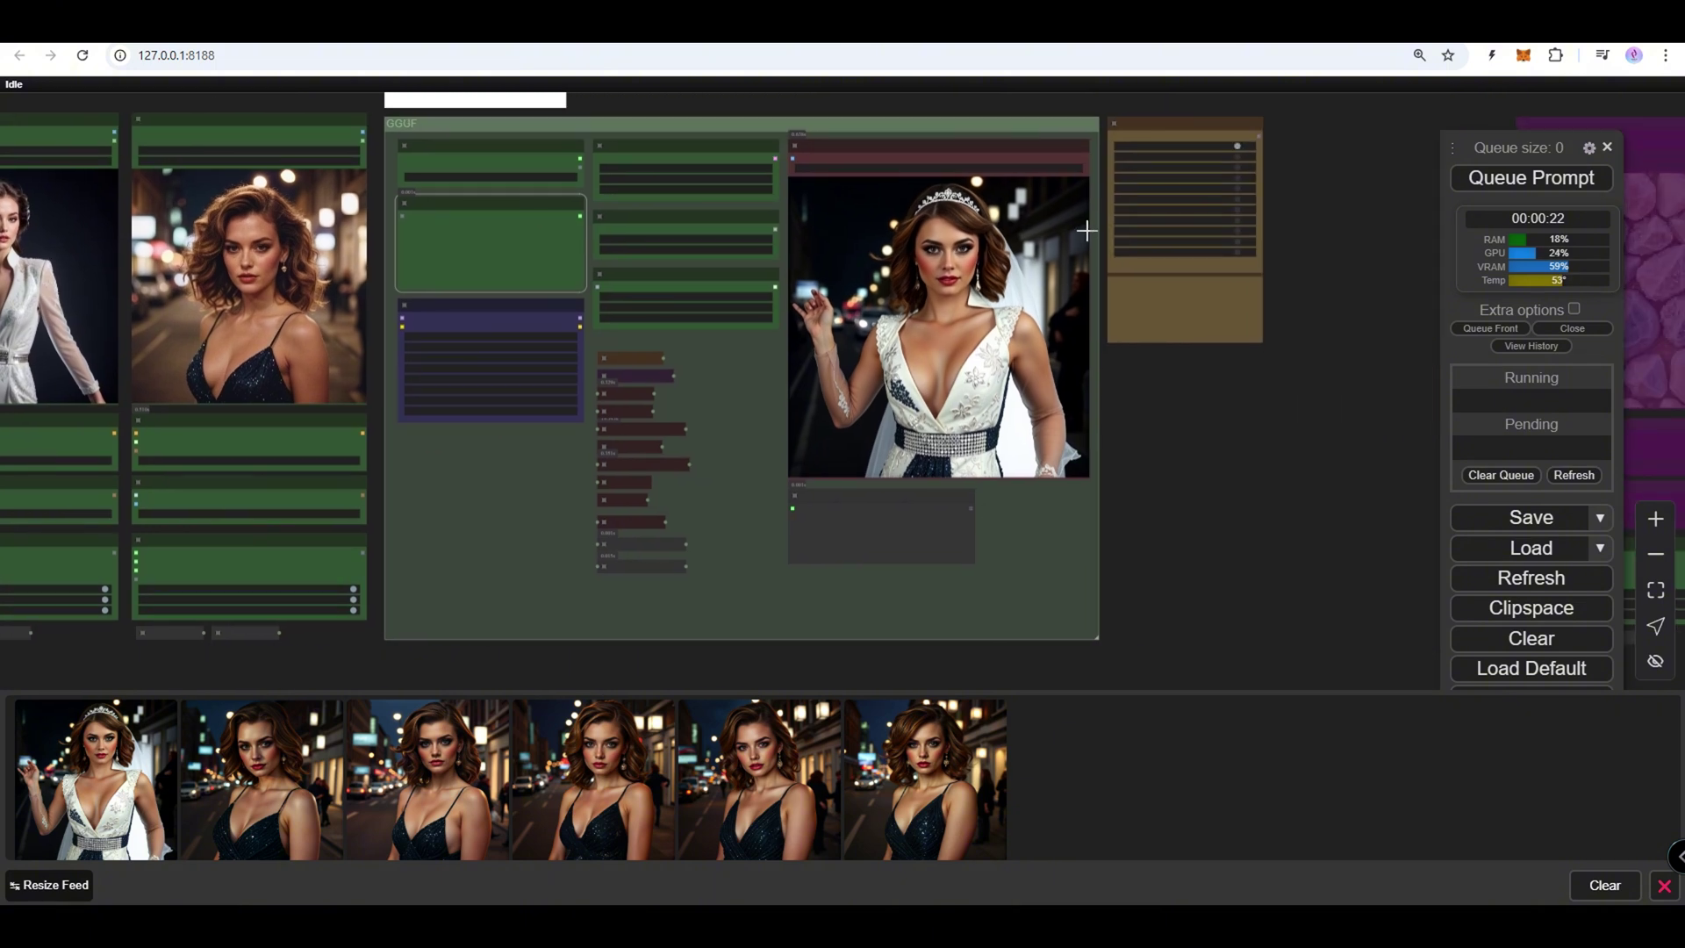
pyautogui.scroll(6, 1076, 266)
pyautogui.scroll(2, 1069, 386)
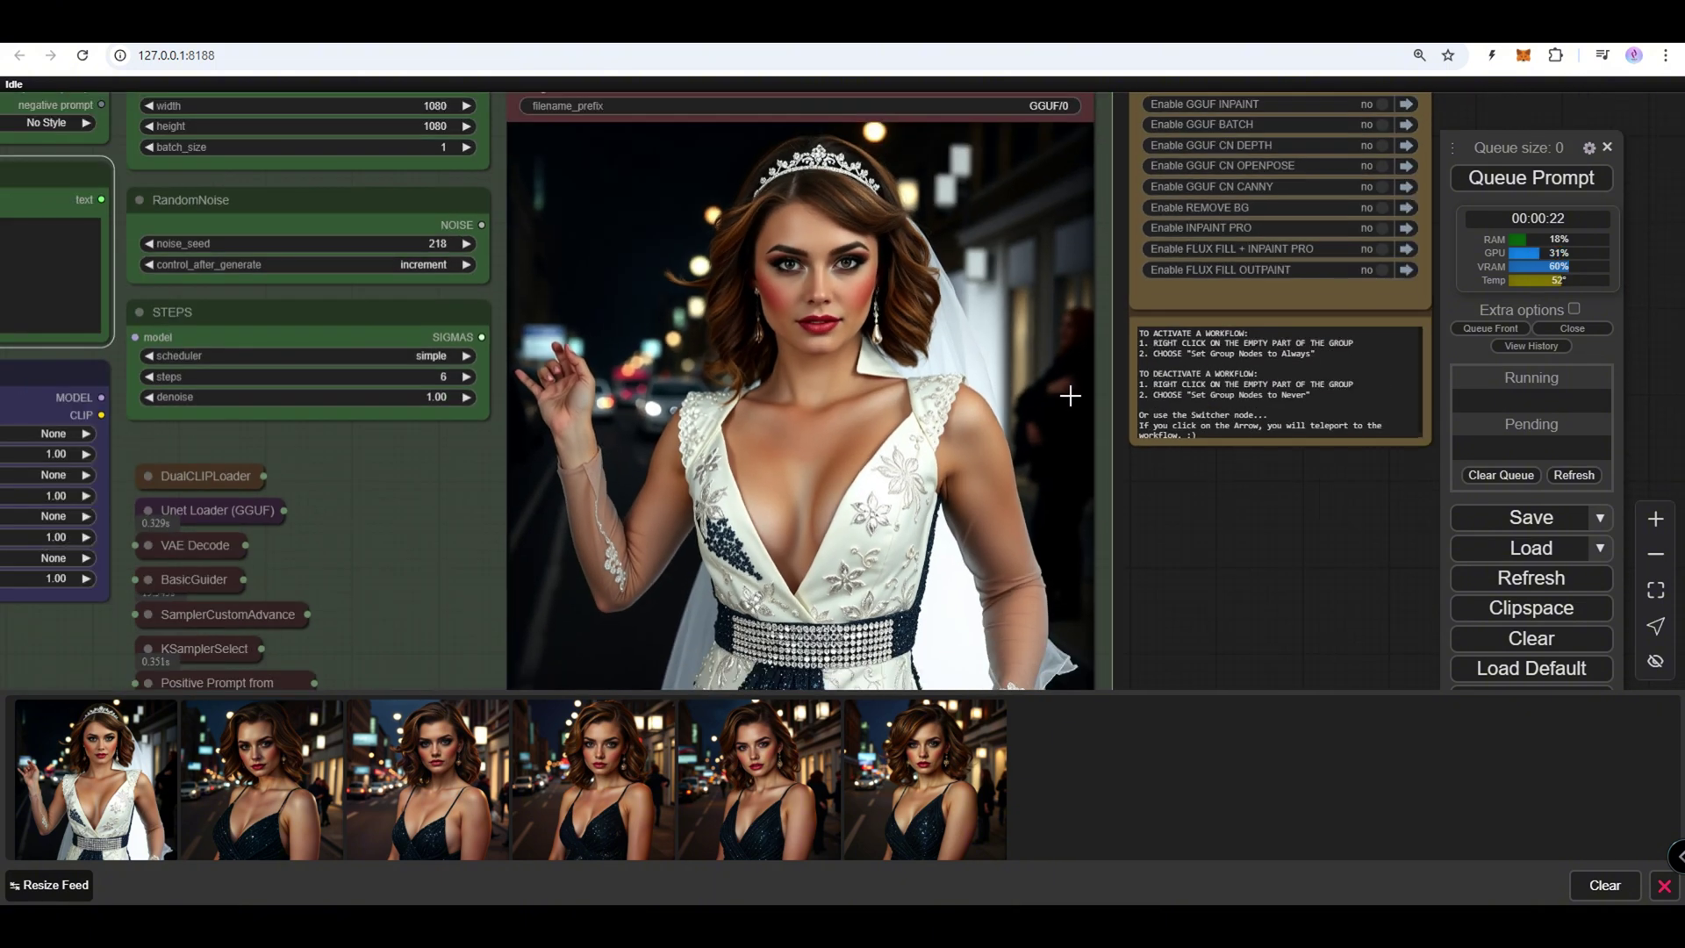
pyautogui.scroll(-4, 1070, 396)
# Set the white-suit image's CLIP Vision Encode and Style Strength to no, and bypass its Redux node.
pyautogui.moveTo(515, 539); pyautogui.dragTo(430, 553)
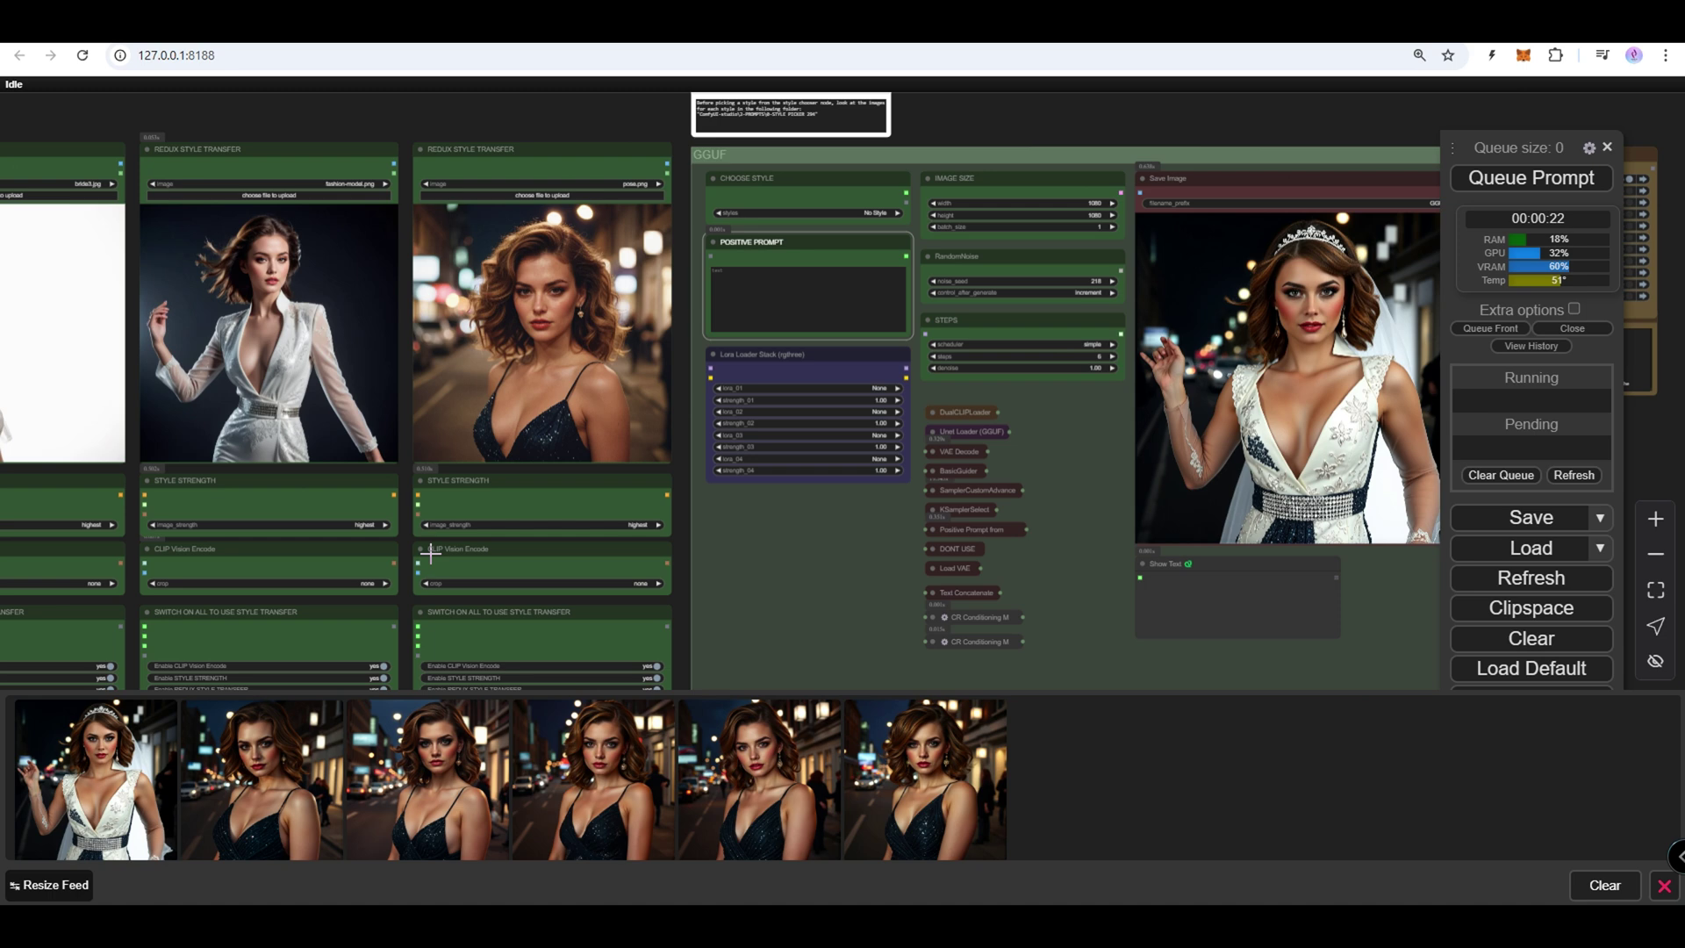
pyautogui.click(379, 667)
pyautogui.click(379, 678)
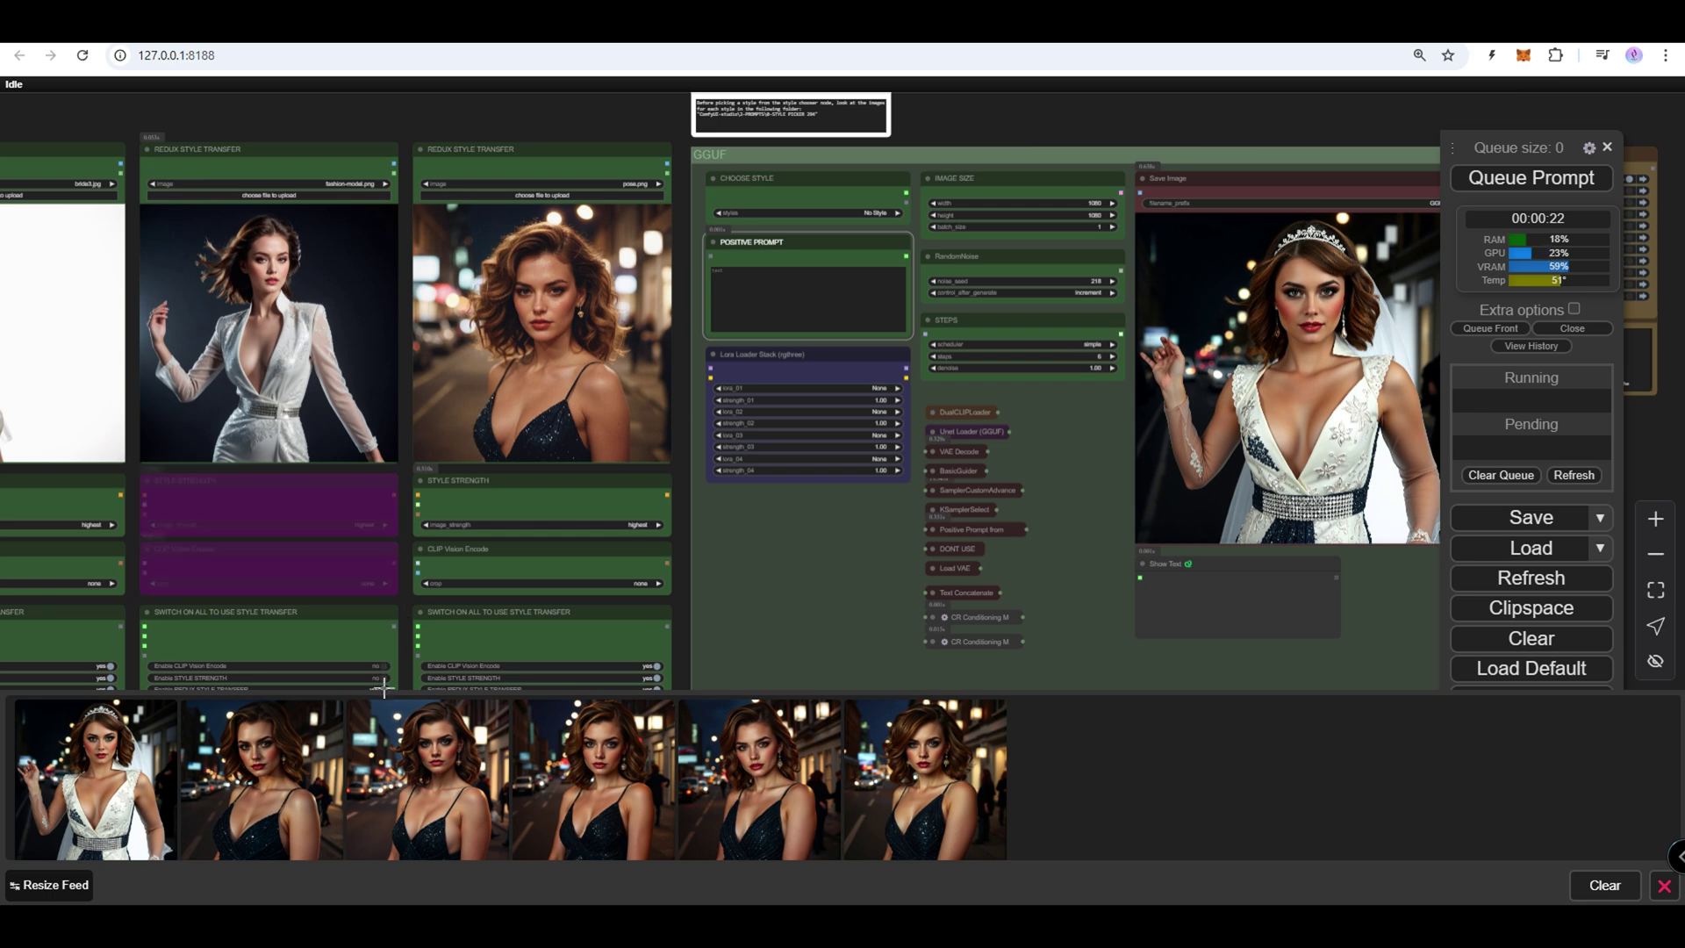
pyautogui.click(380, 688)
# Queue a new variation using only the bride and night-street style images.
pyautogui.click(1565, 183)
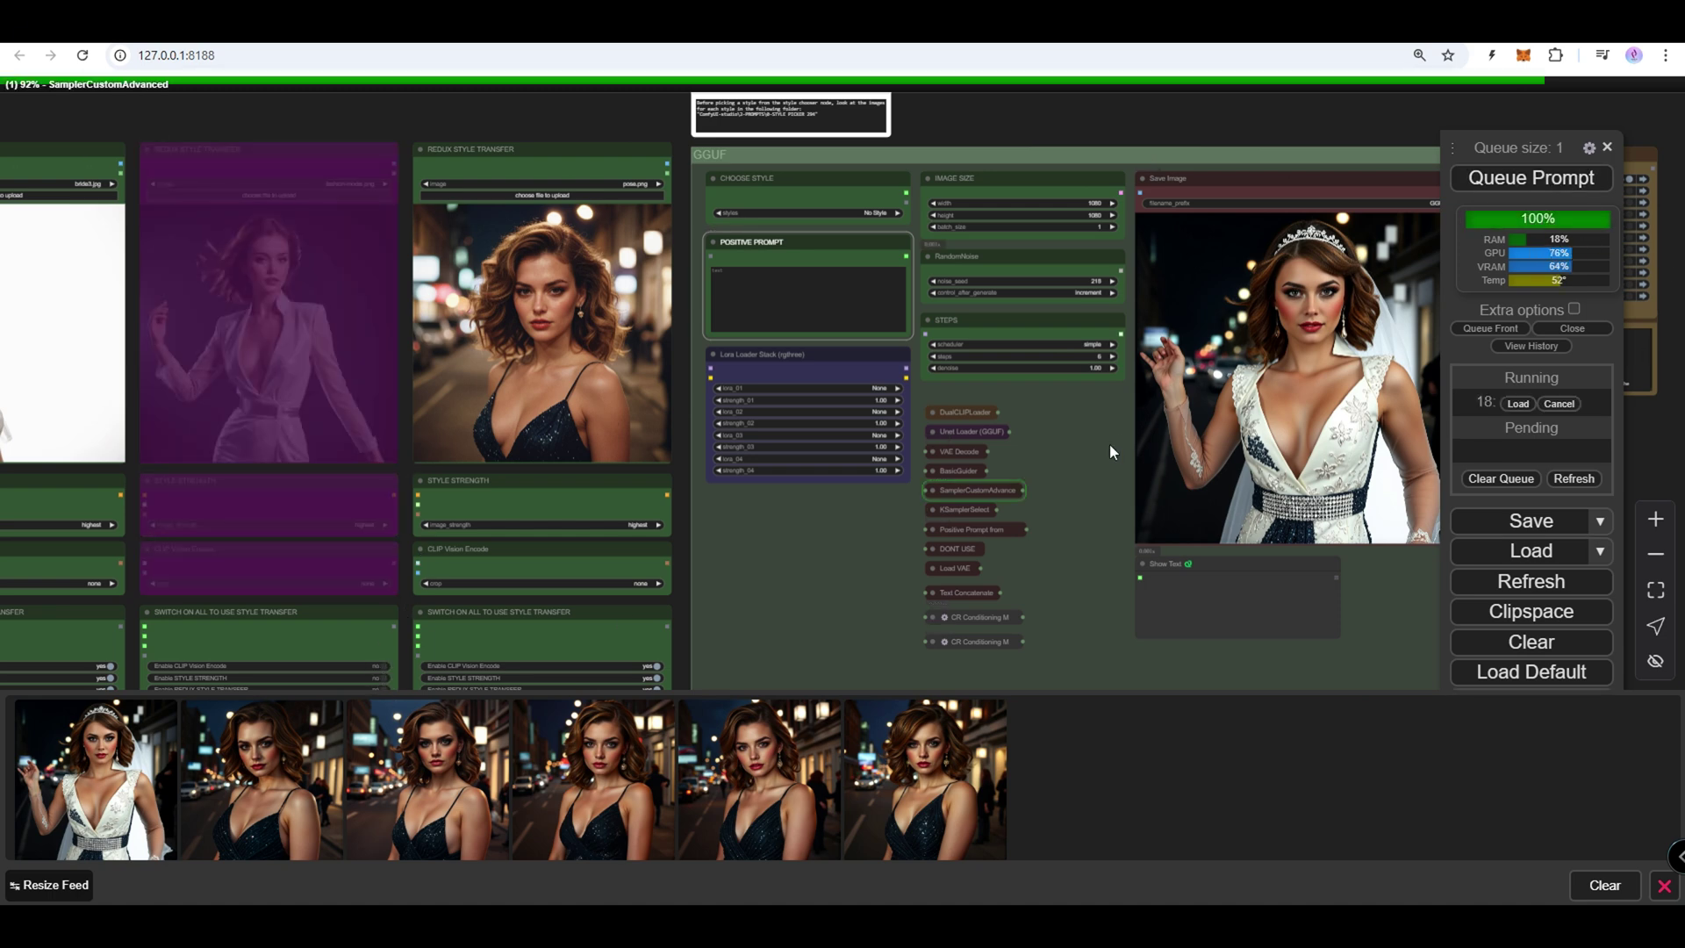
pyautogui.scroll(-4, 1156, 377)
pyautogui.moveTo(1155, 386); pyautogui.dragTo(929, 434)
pyautogui.scroll(2, 887, 426)
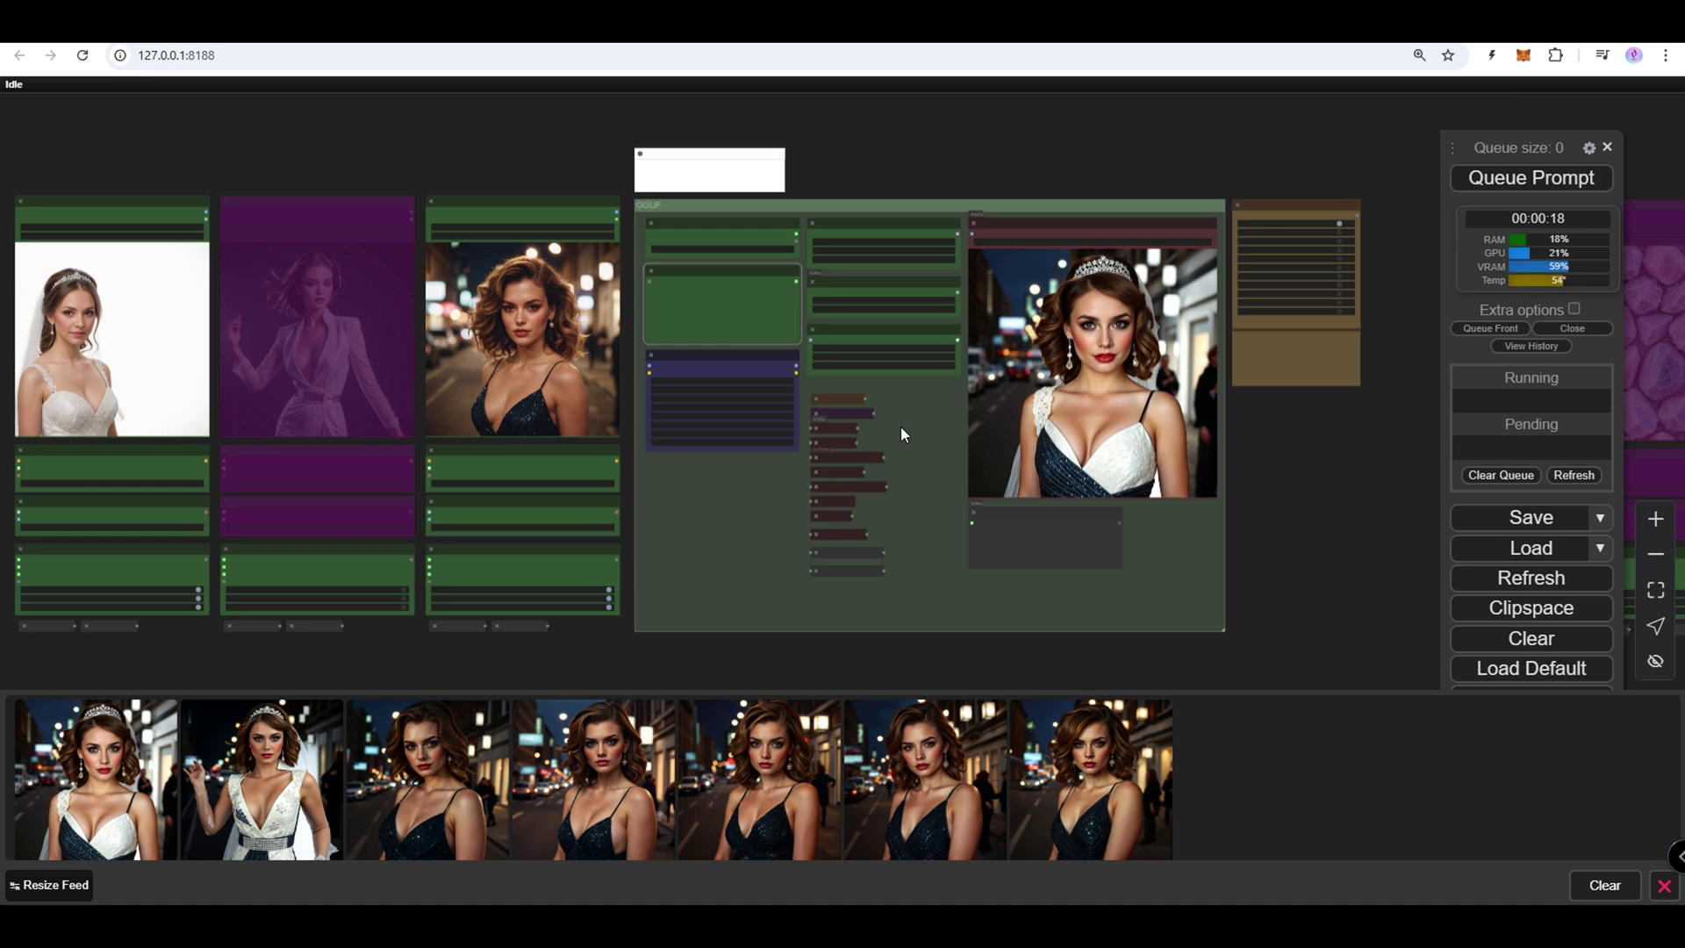
# Bypass the bride style nodes, re-enable the white-suit nodes, and queue a white-suit plus night-street variation.
pyautogui.hotkey('ctrl', 'b')
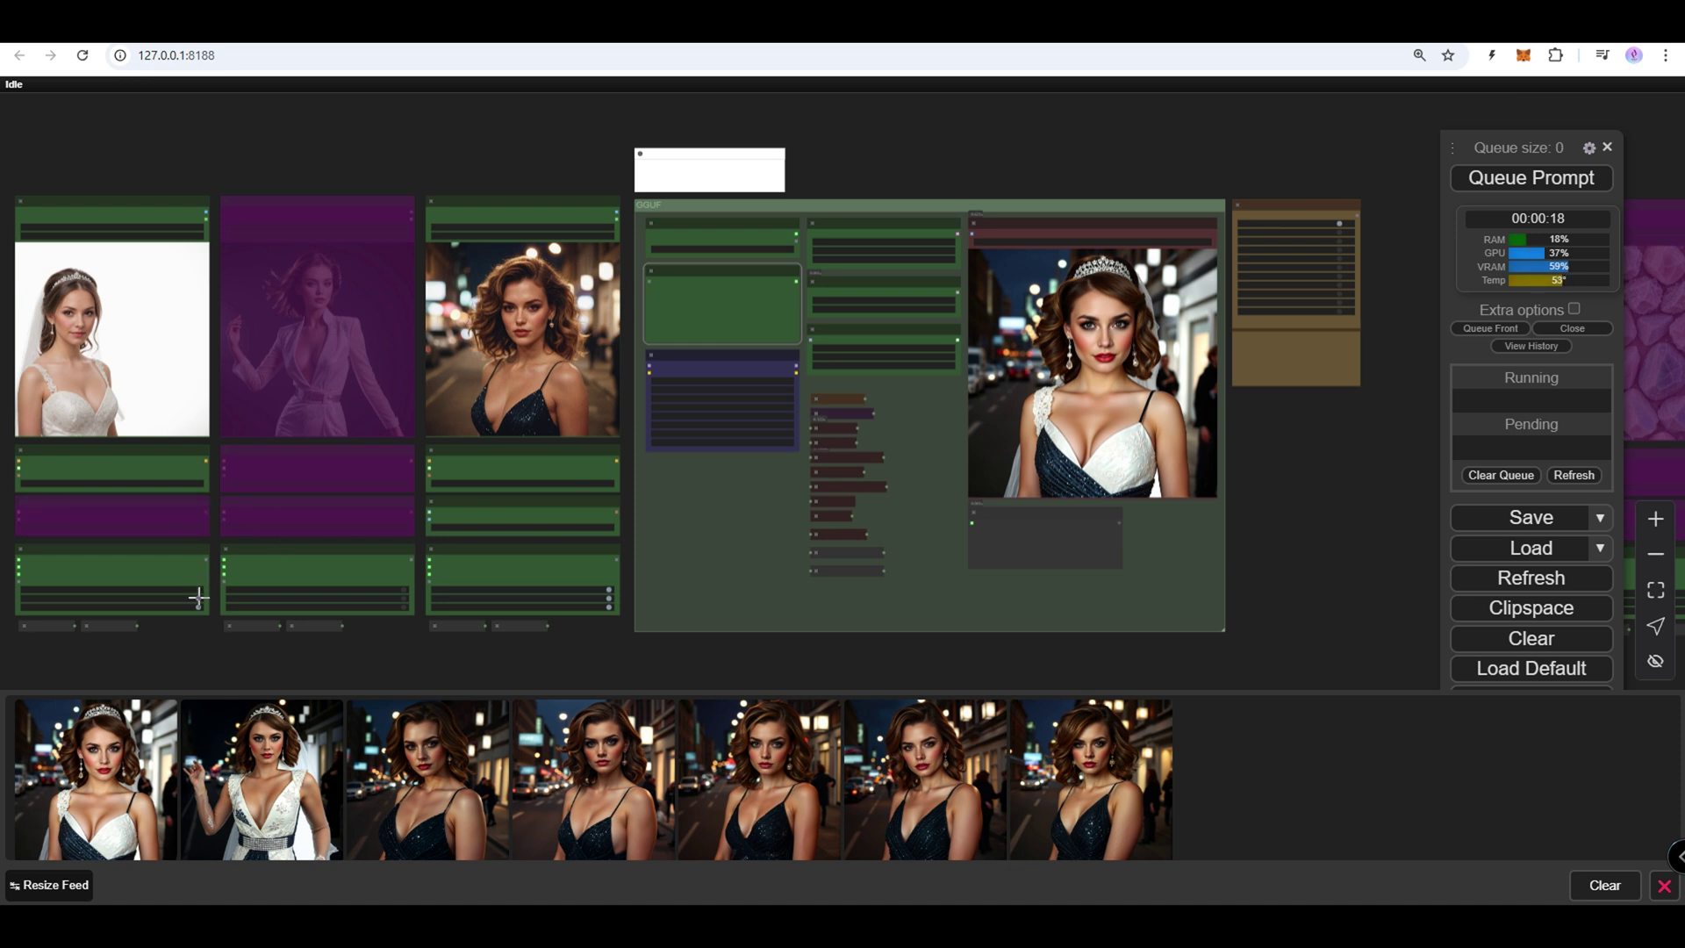
pyautogui.click(199, 615)
pyautogui.click(404, 592)
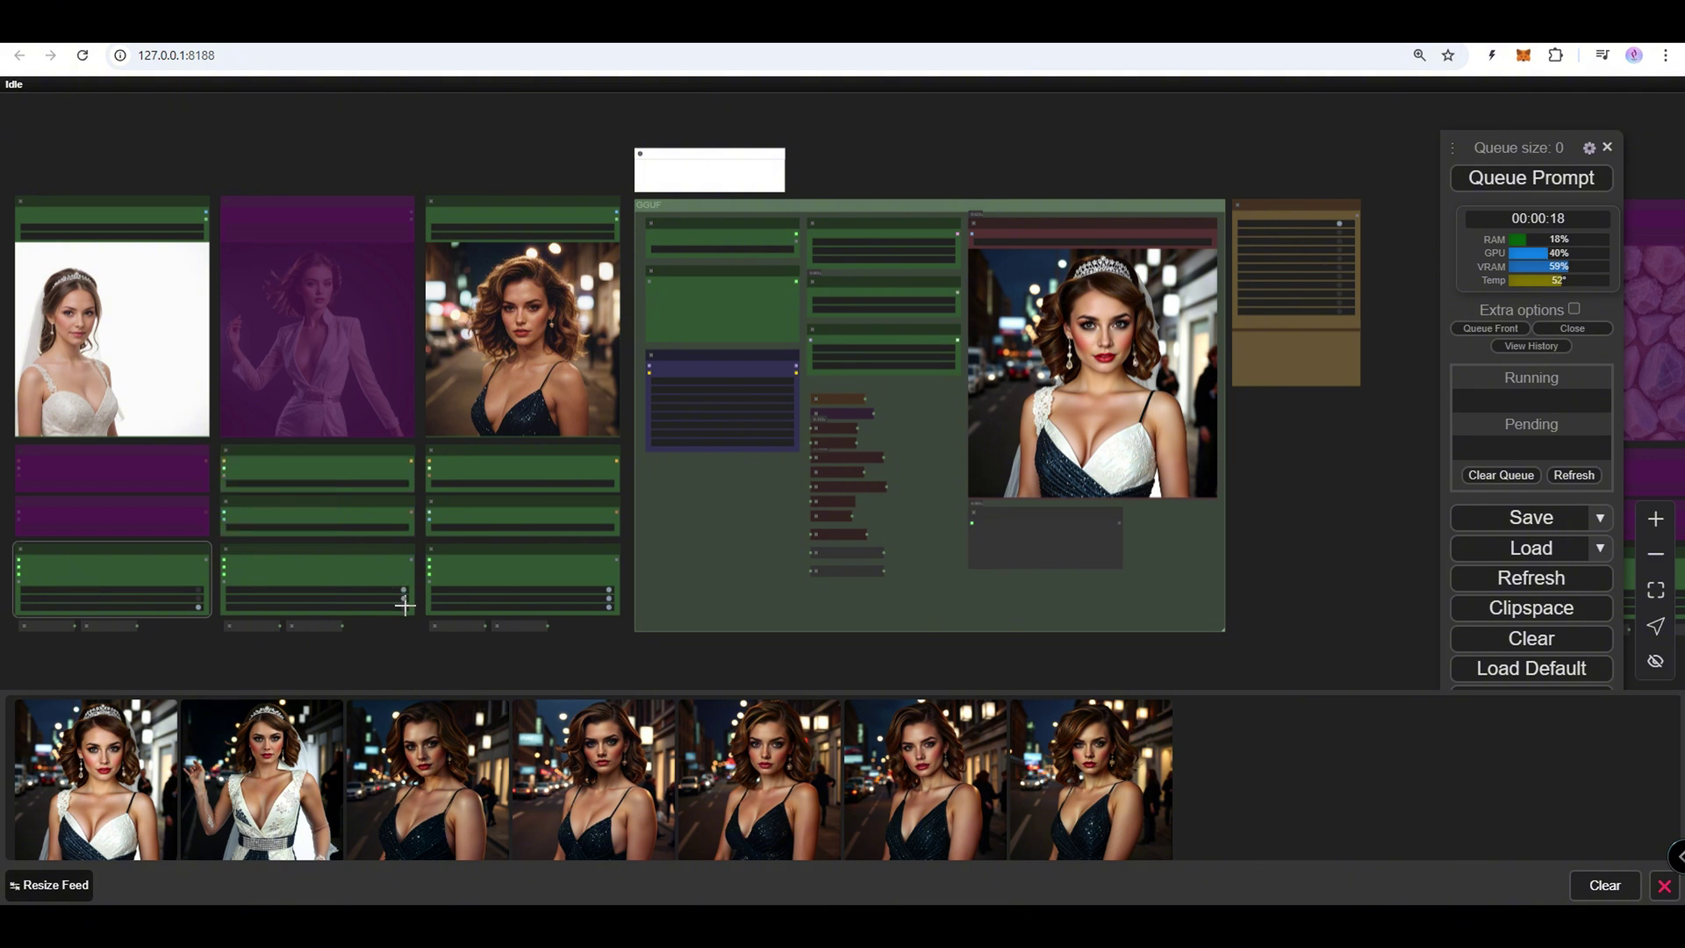
pyautogui.click(198, 605)
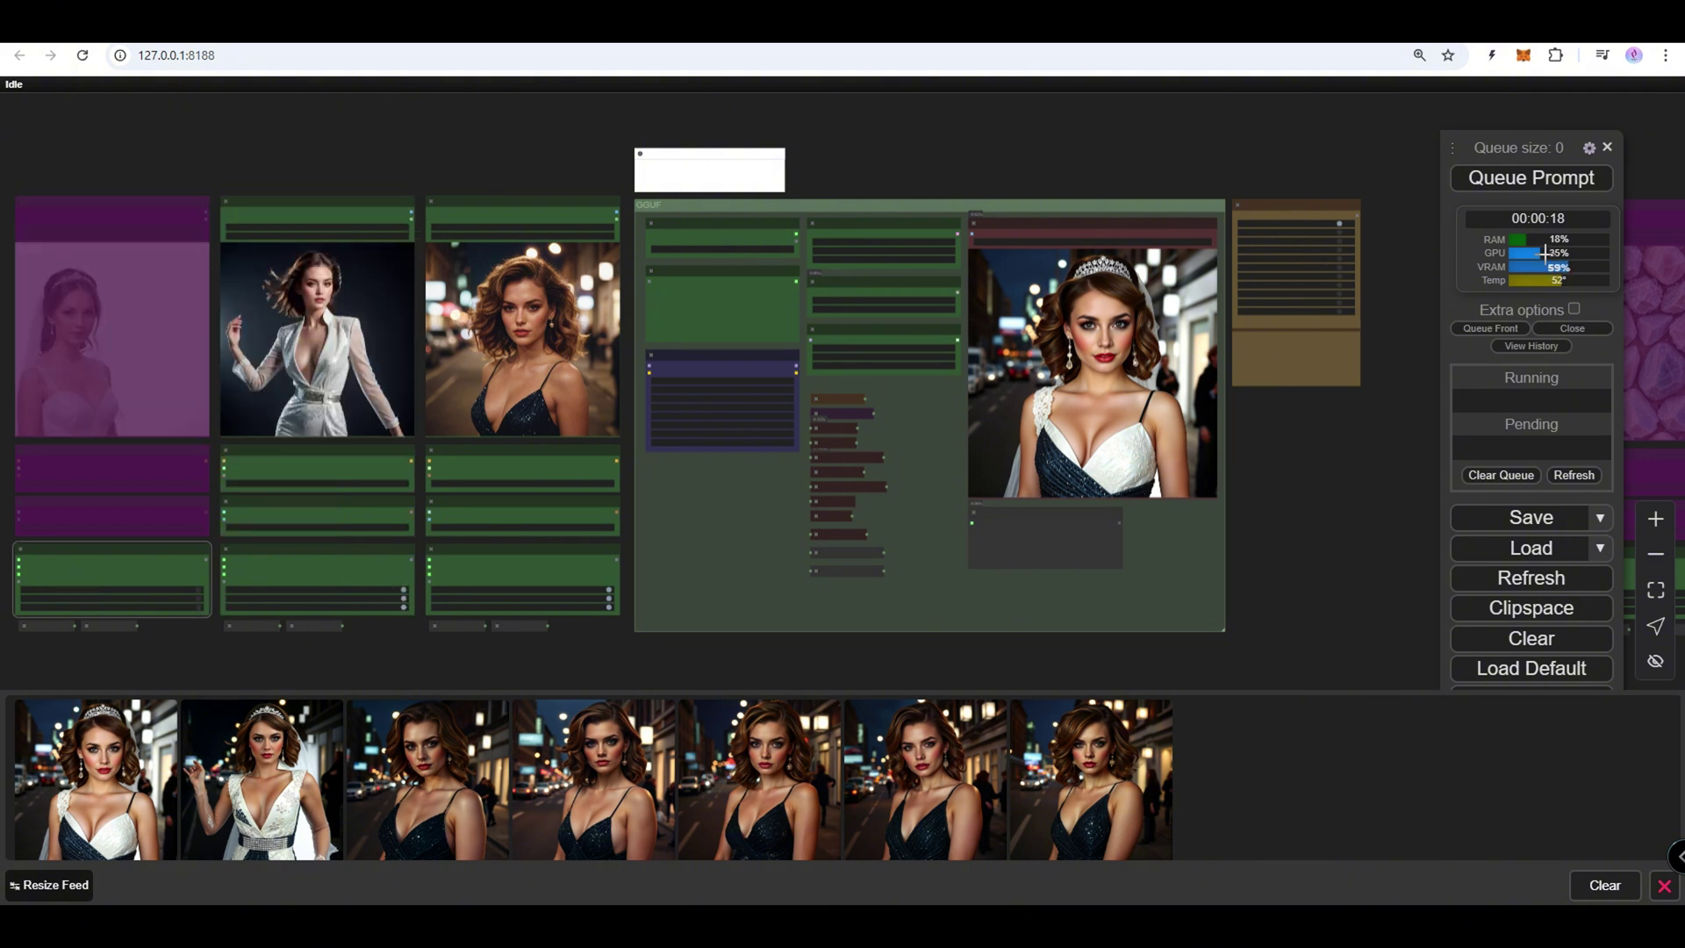
pyautogui.click(1521, 179)
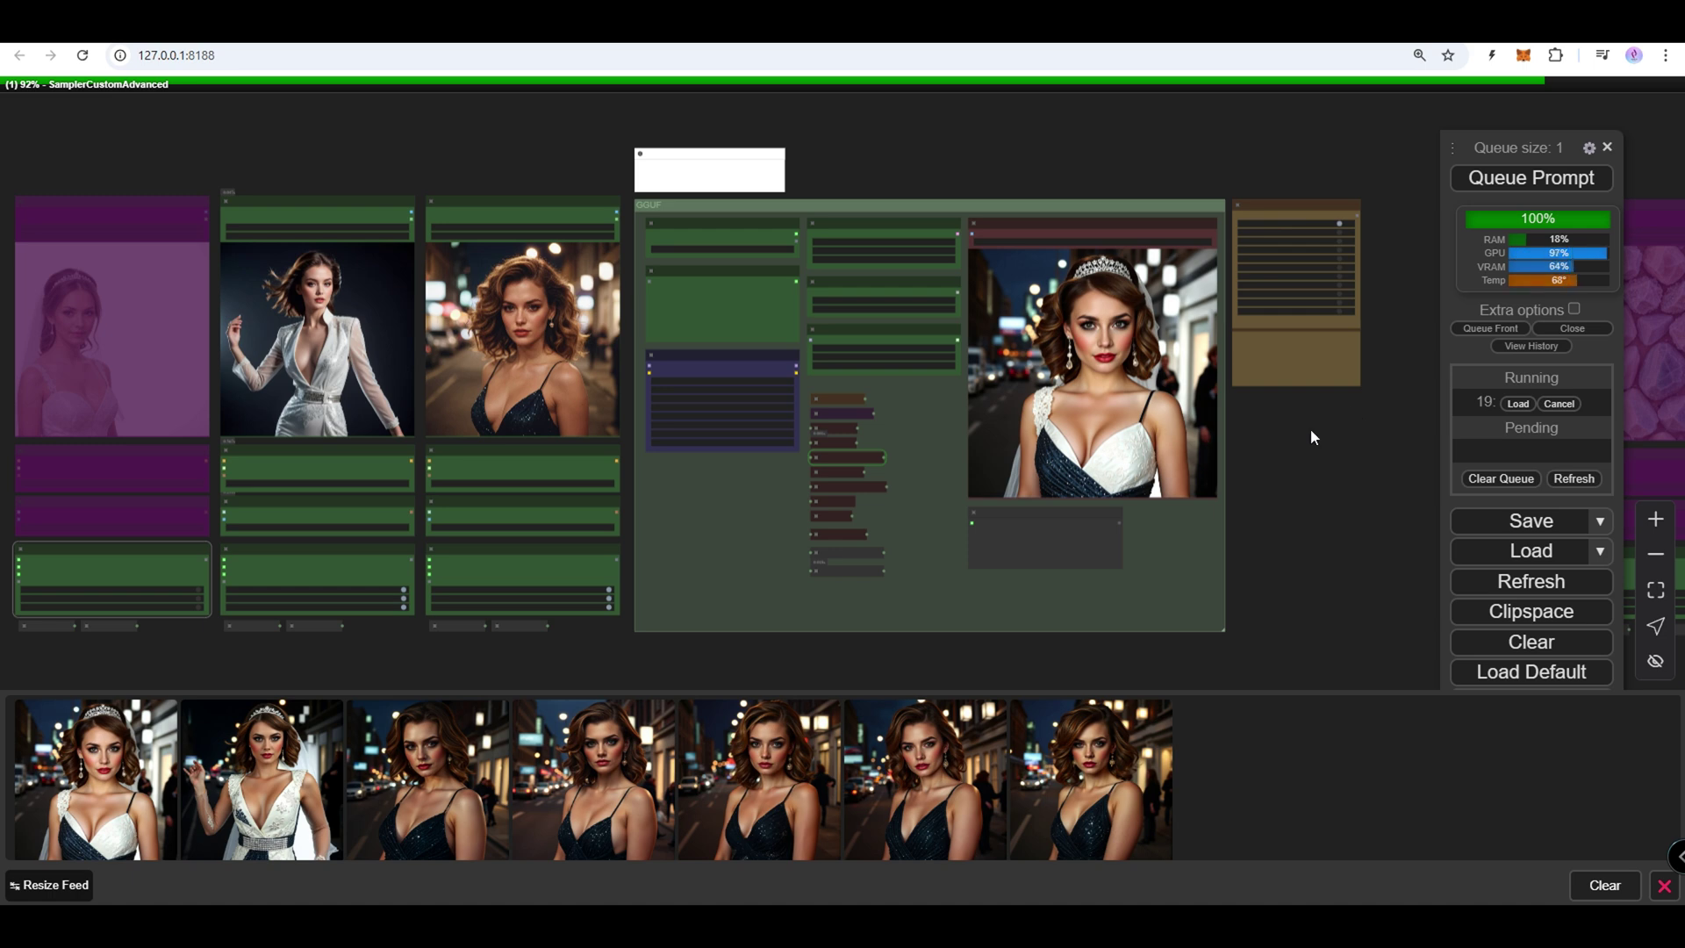
pyautogui.scroll(3, 1380, 446)
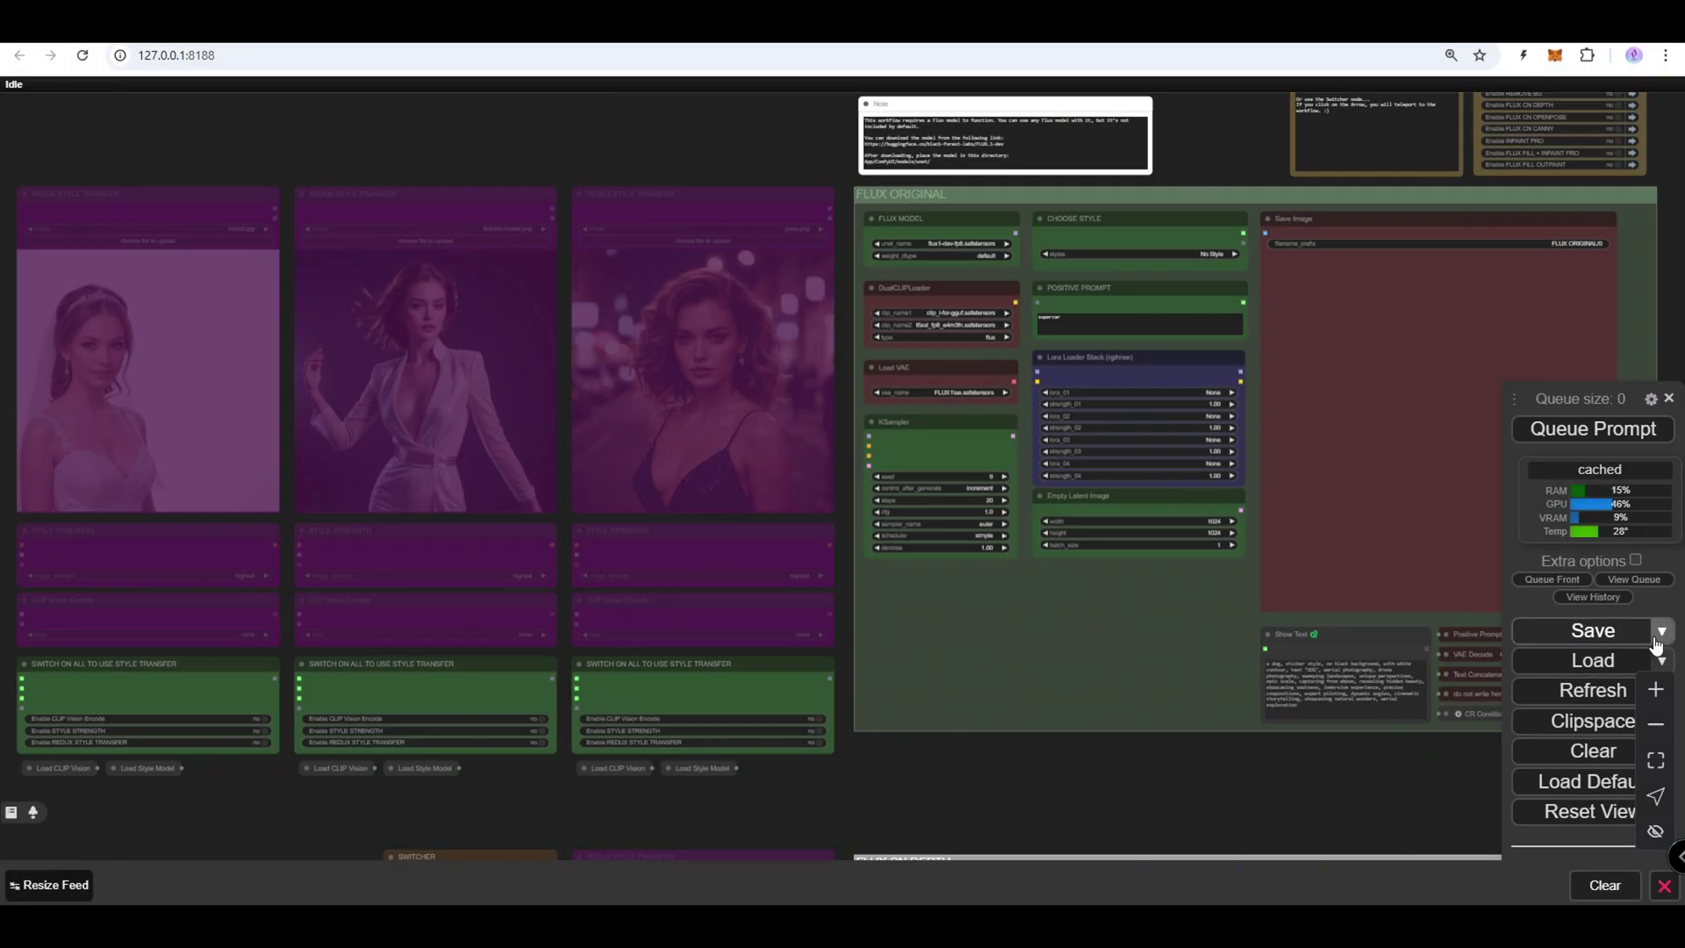
# Show the list of saved workflows beside the Flux Original group.
pyautogui.click(1662, 661)
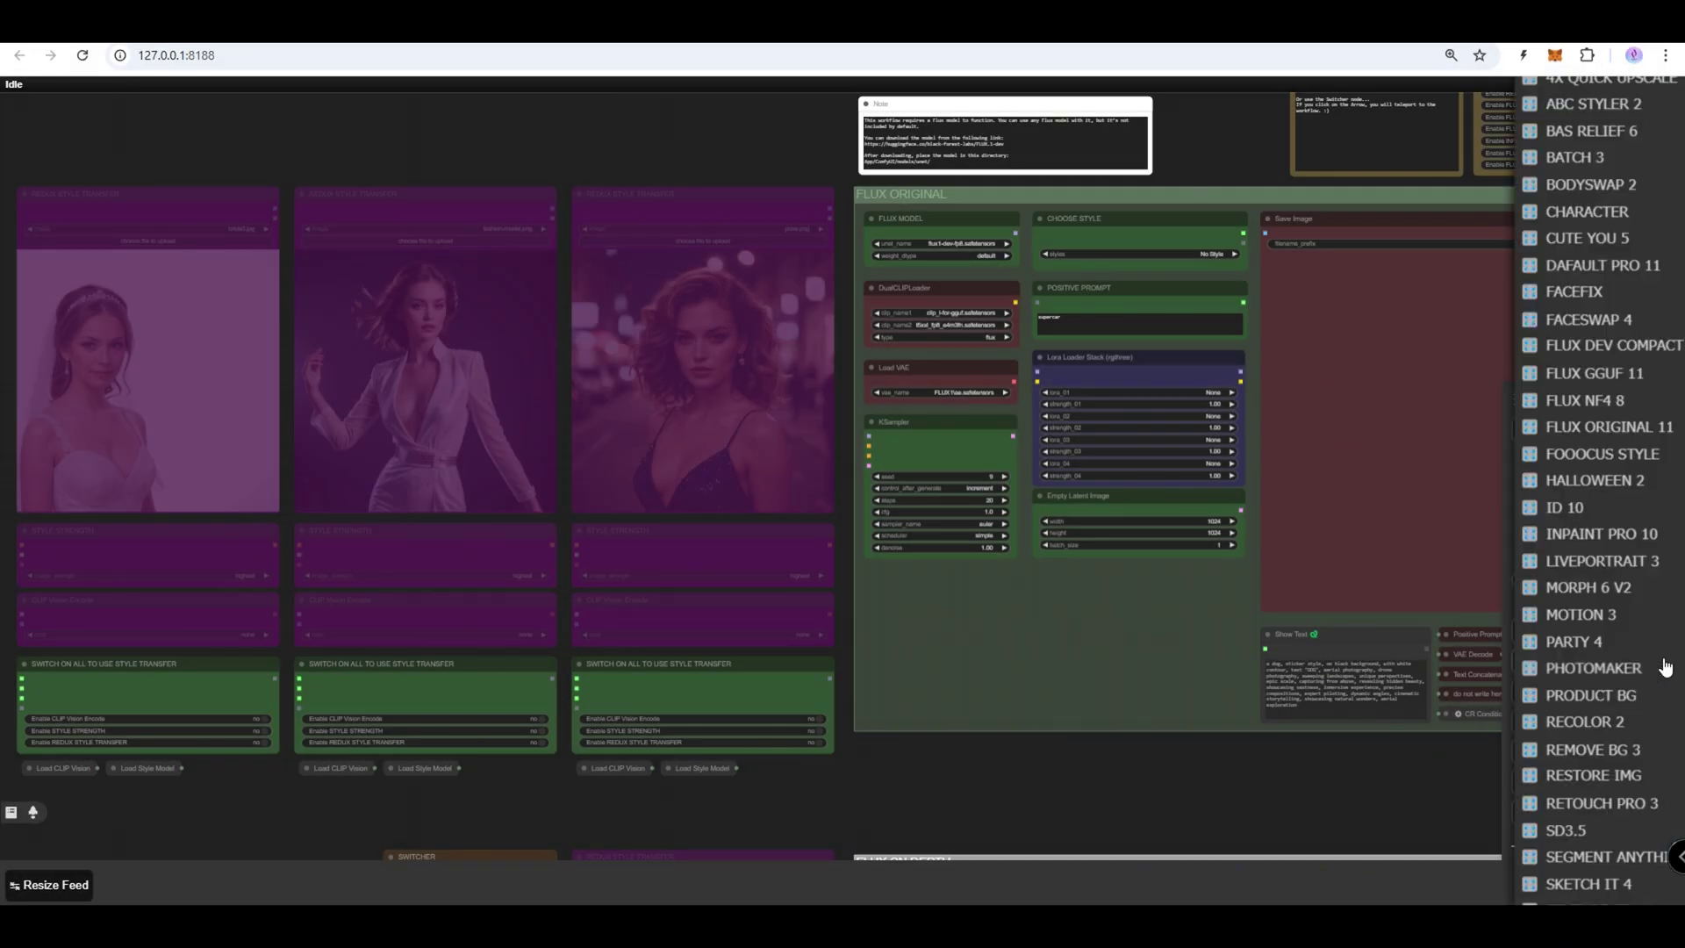